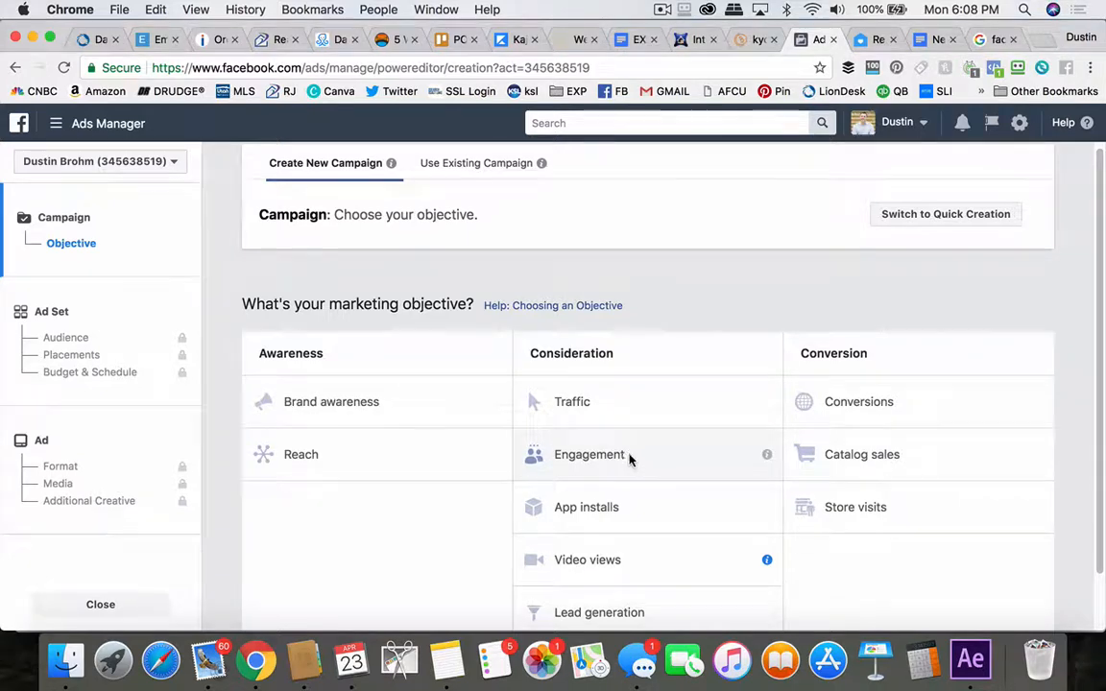
# - Choose Traffic as the marketing objective for the new campaign
pyautogui.scroll(-1, 628, 459)
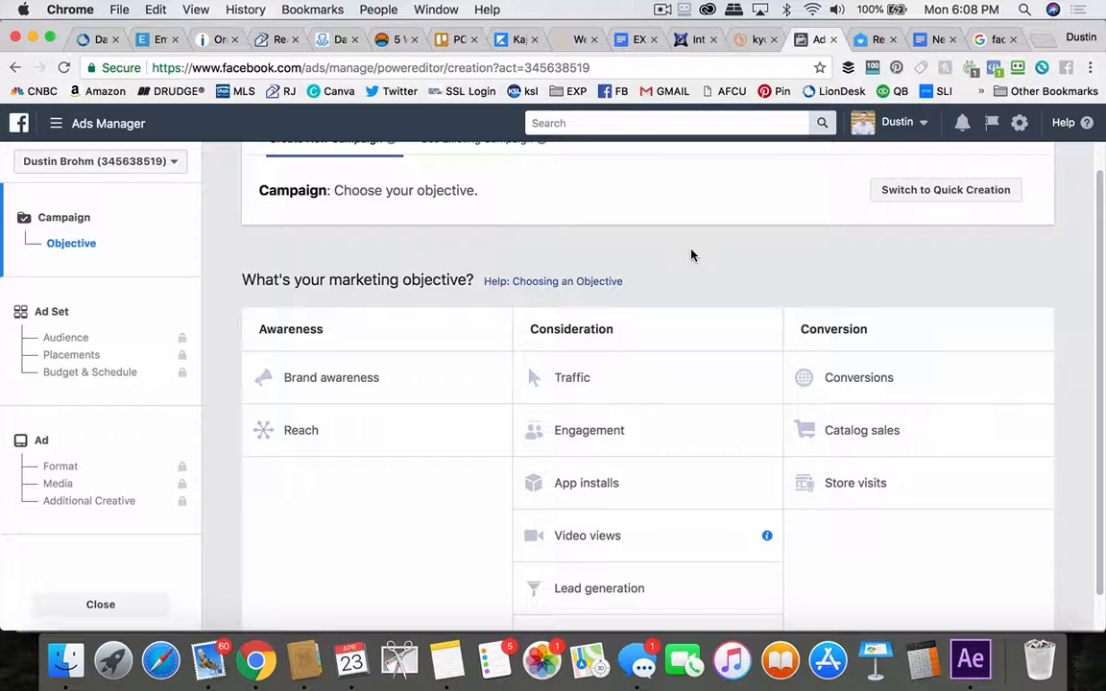
pyautogui.scroll(1, 229, 205)
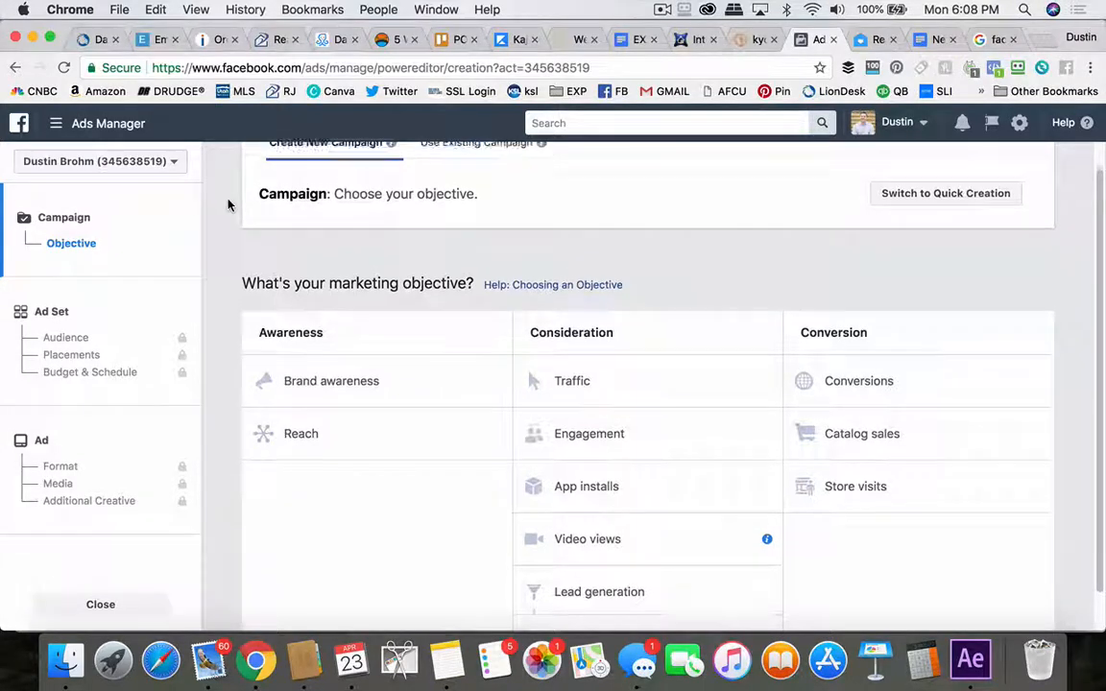
pyautogui.scroll(2, 228, 204)
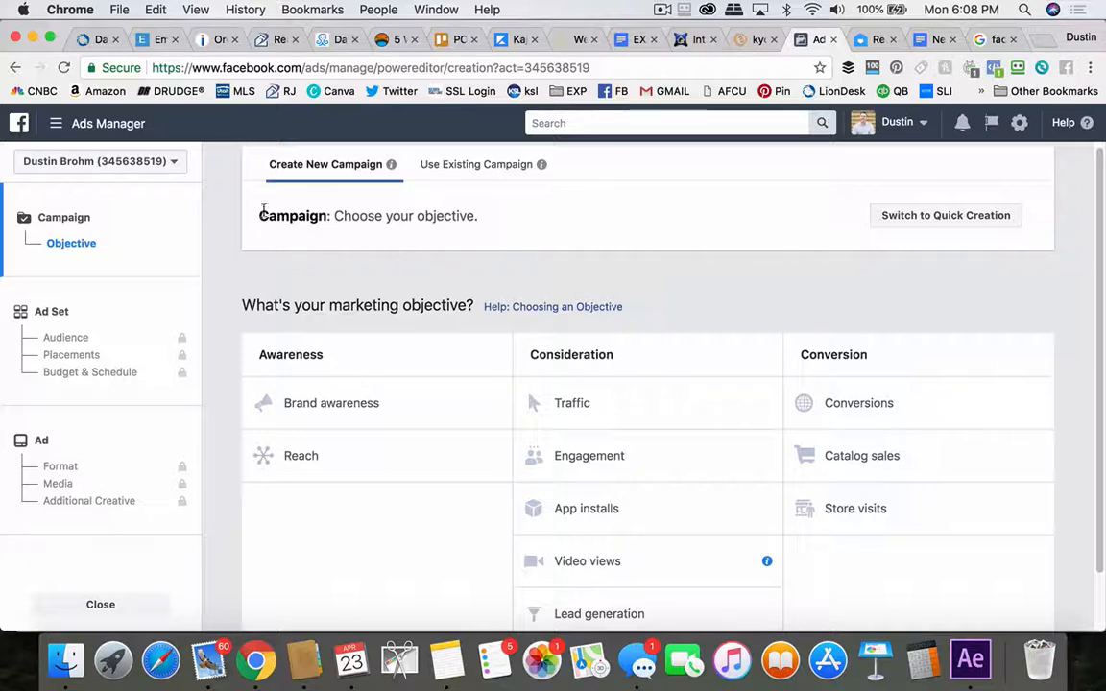
pyautogui.scroll(-1, 689, 495)
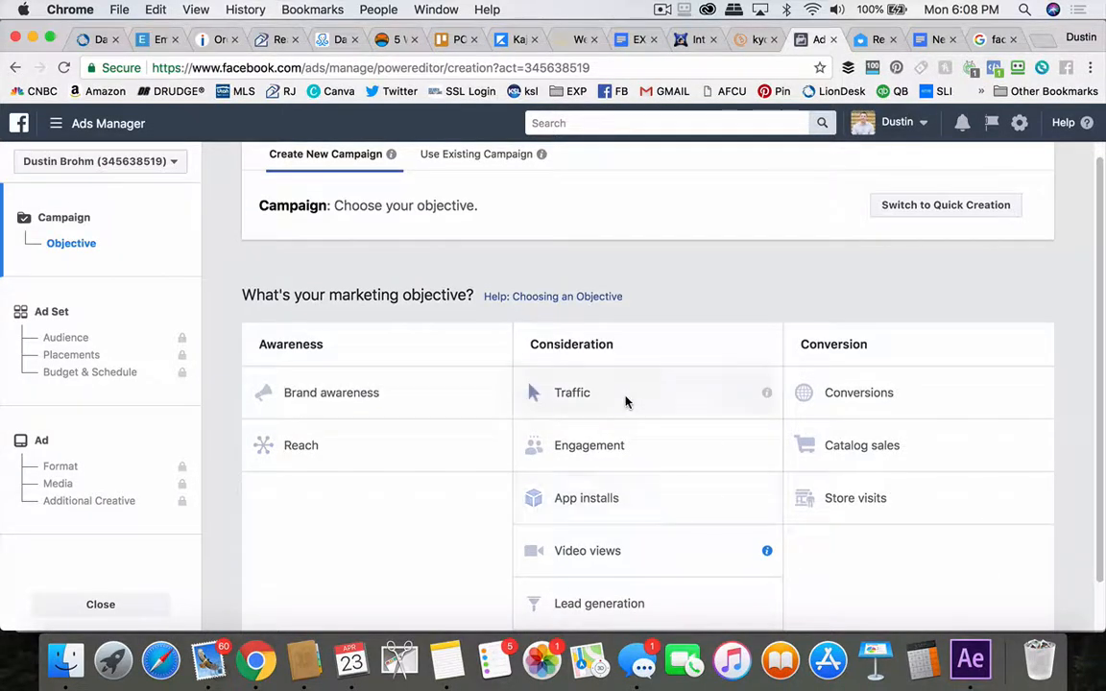
pyautogui.click(599, 393)
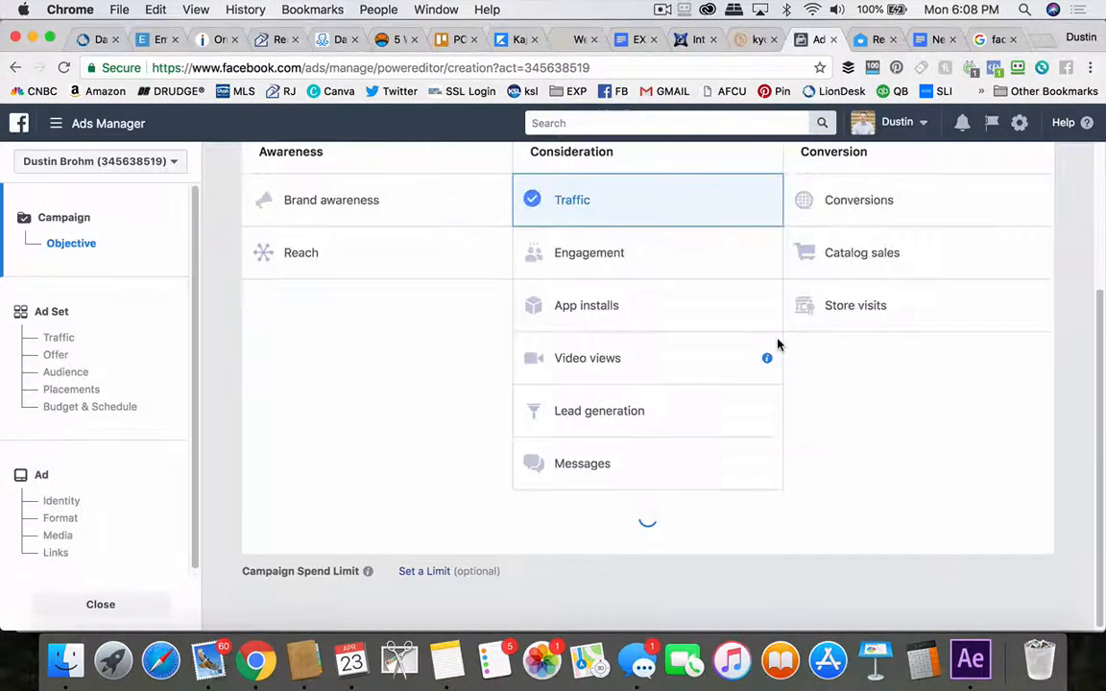
# - Name the campaign "Home value - Traffic" and continue to the ad set settings
pyautogui.scroll(-6, 912, 462)
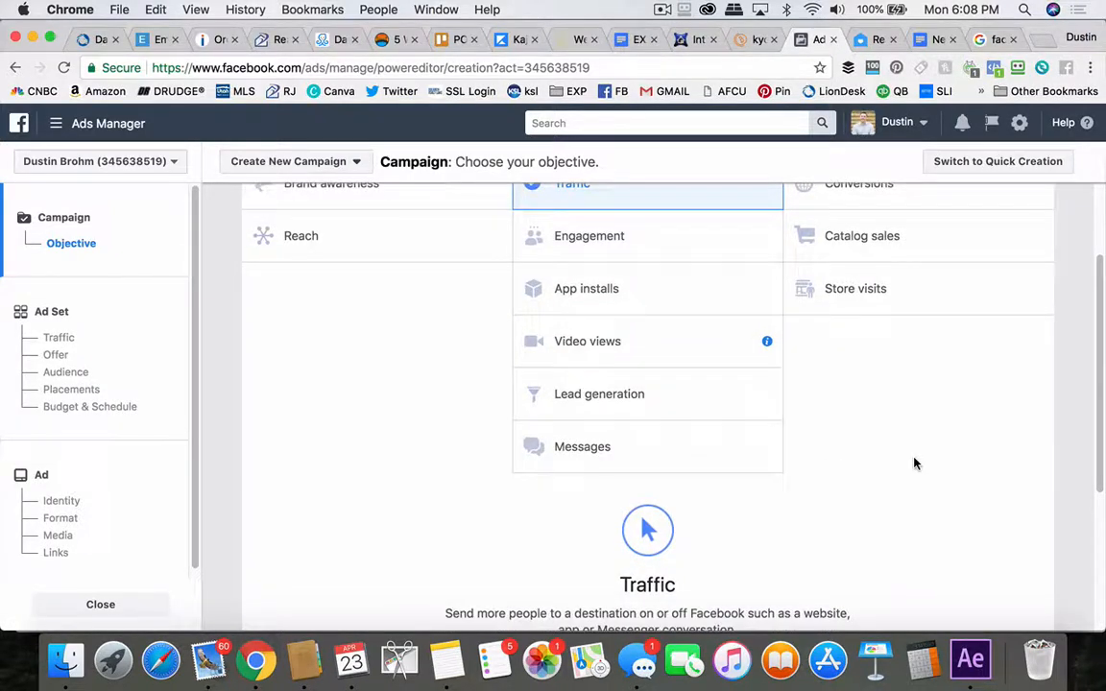
pyautogui.doubleClick(670, 452)
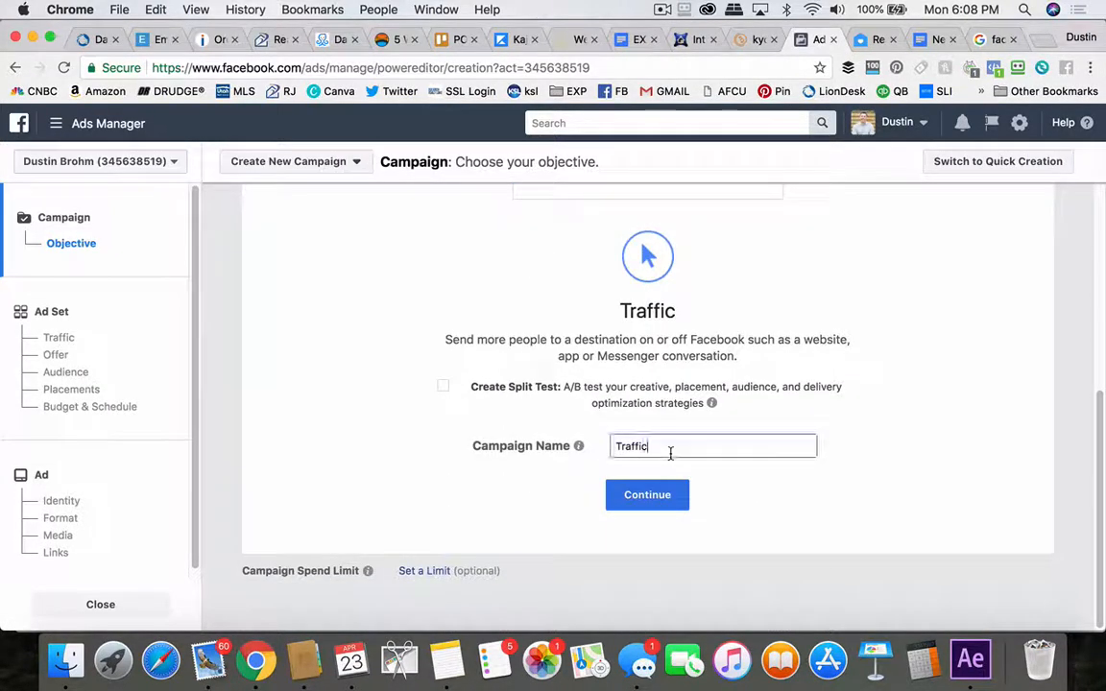
pyautogui.write('Home value -')
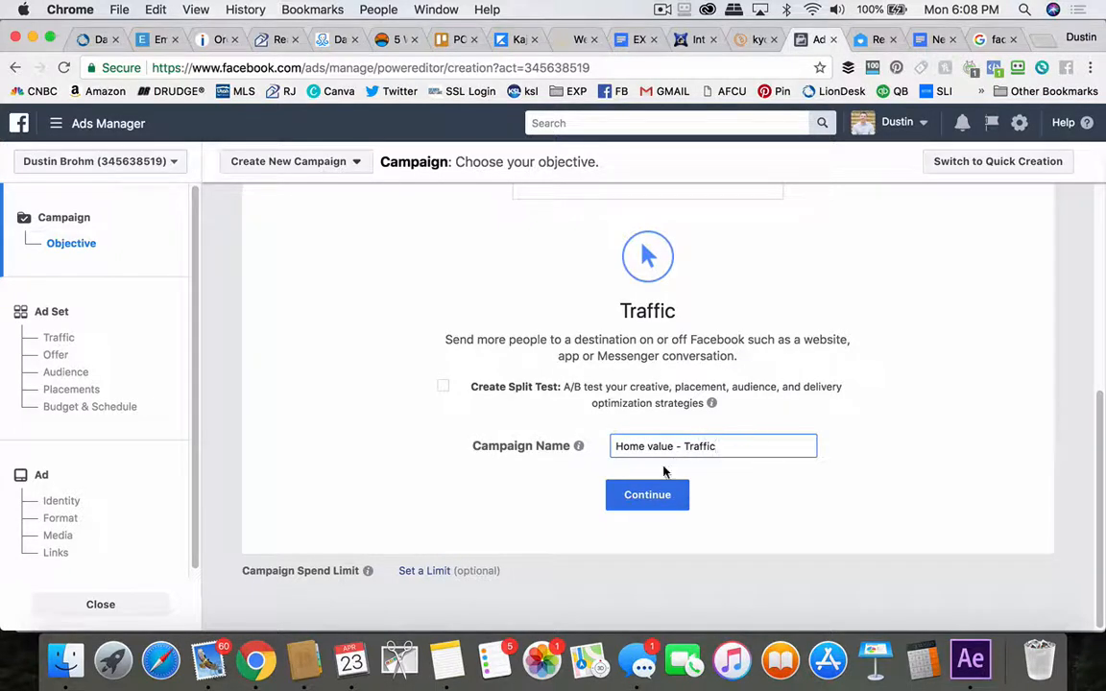
pyautogui.click(645, 497)
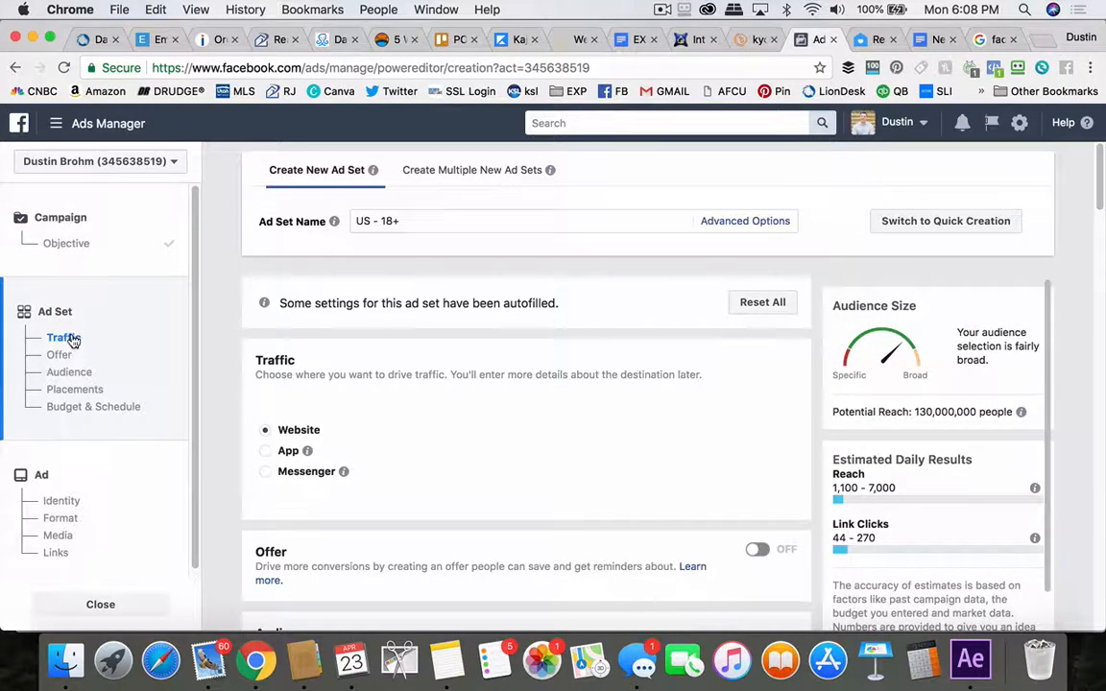
# - Switch the ad set's traffic destination to Messenger and back to Website
pyautogui.scroll(-2, 523, 469)
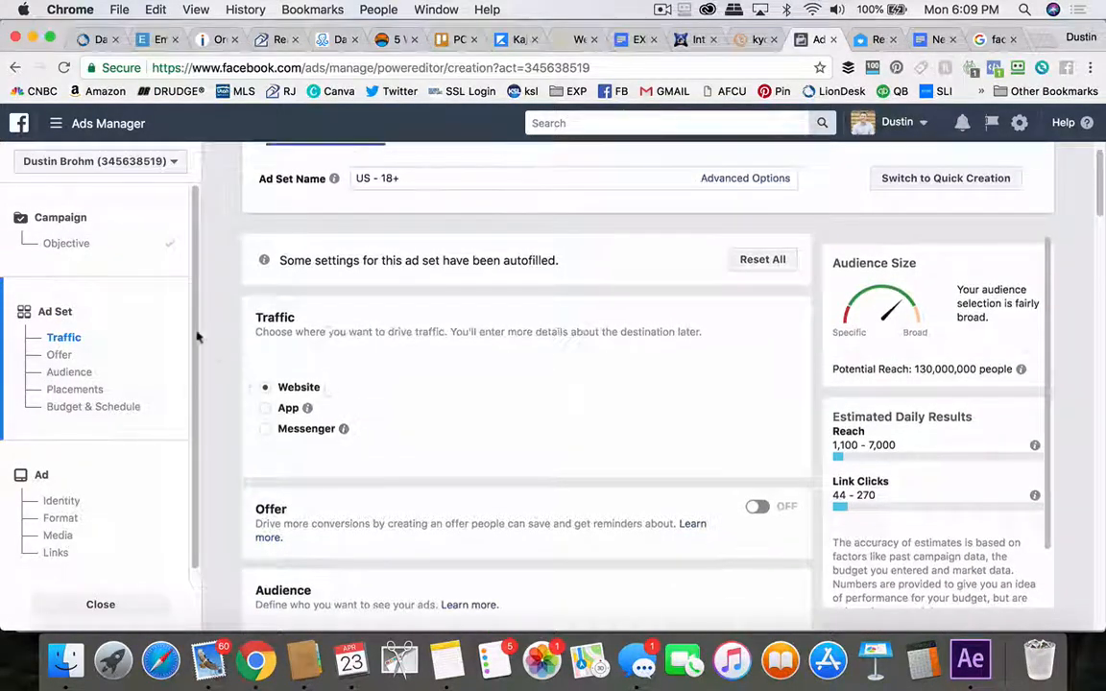
pyautogui.scroll(-5, 210, 328)
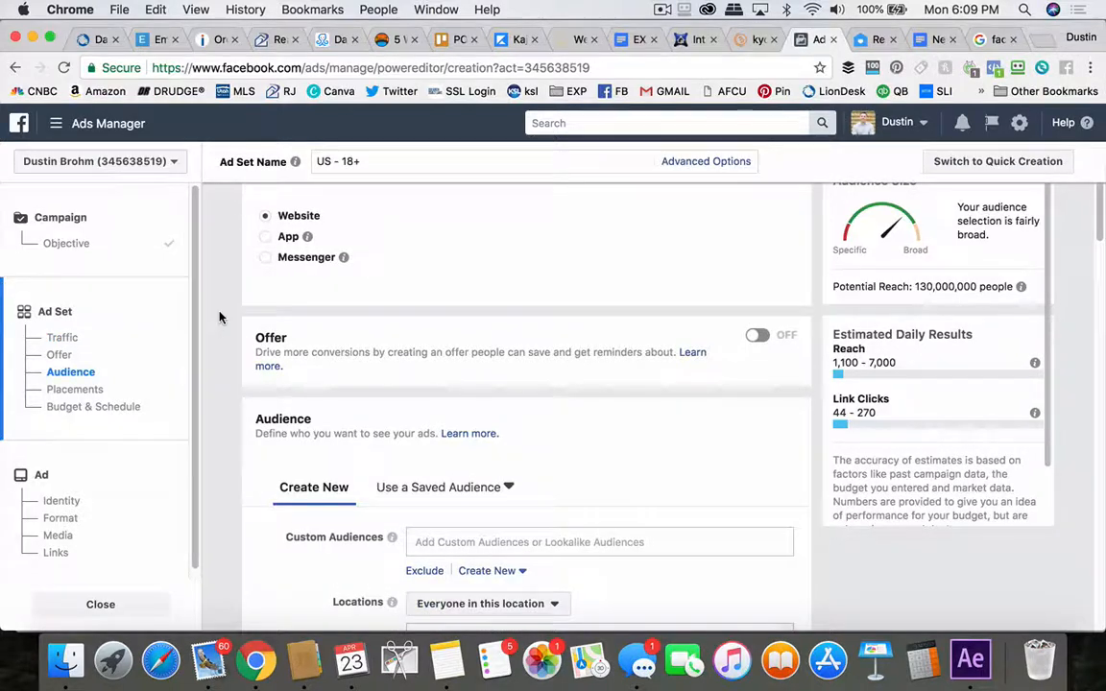
pyautogui.scroll(-1, 220, 316)
pyautogui.scroll(3, 263, 211)
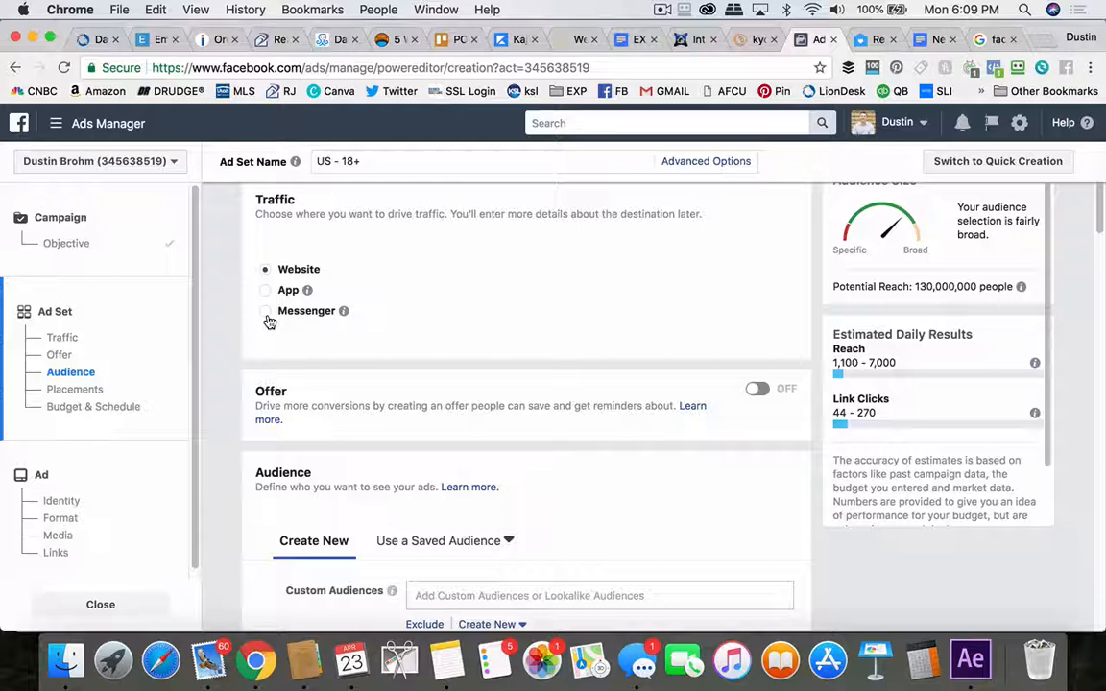
pyautogui.click(327, 311)
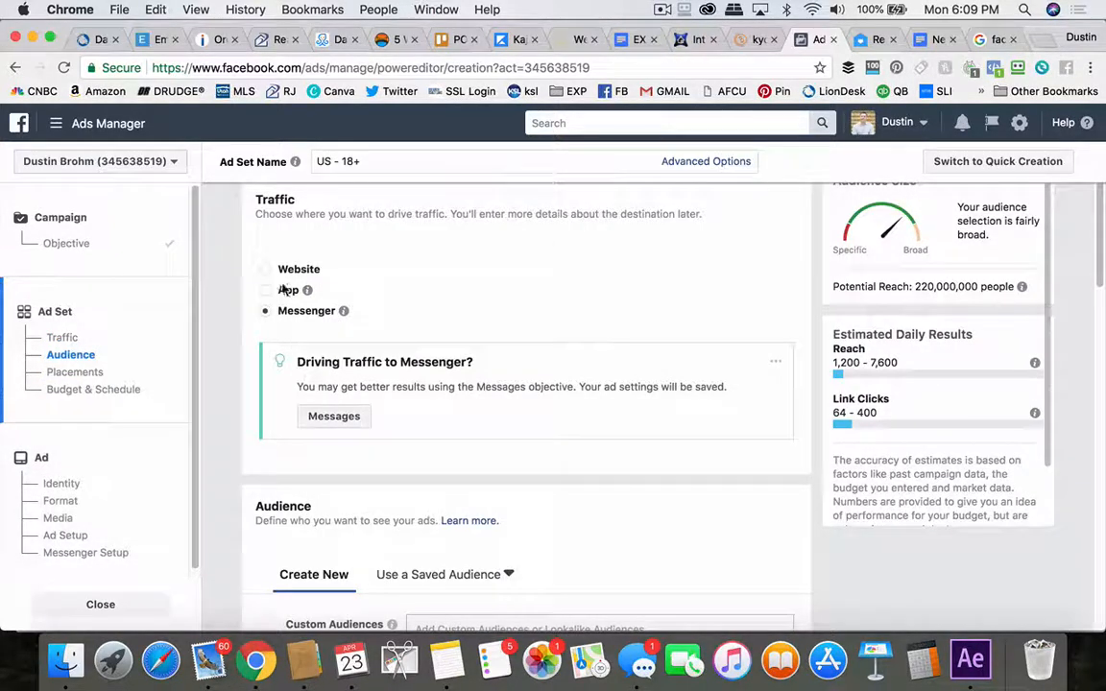
pyautogui.click(268, 271)
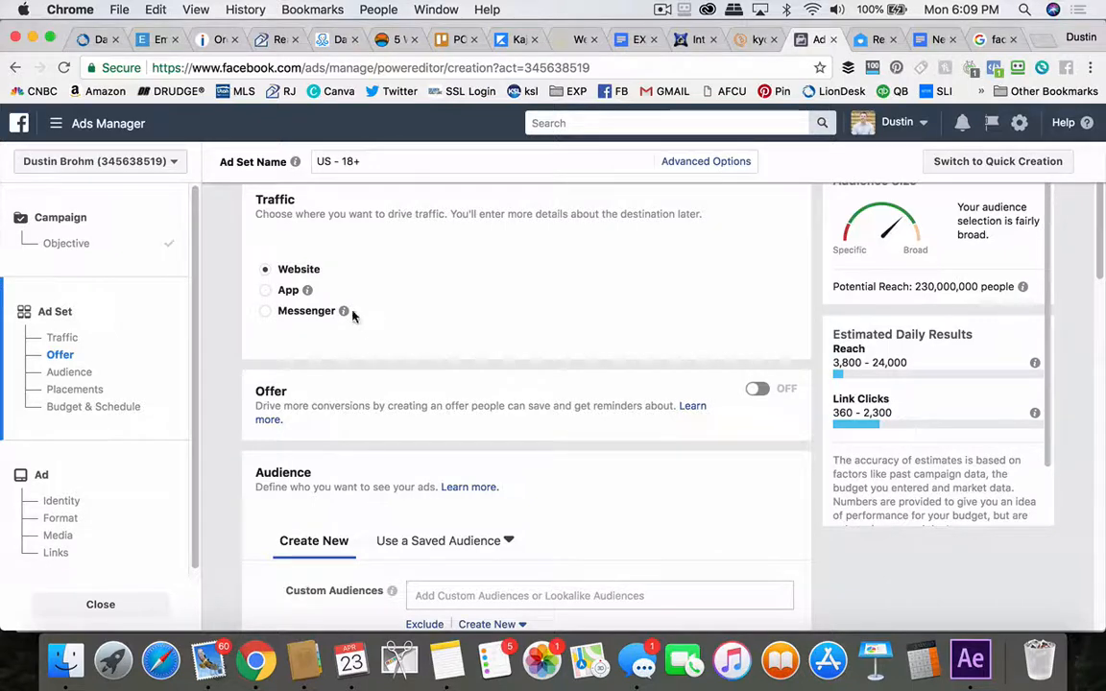
# - Examine the existing custom audiences available for the ad set without adding one
pyautogui.scroll(-3, 438, 387)
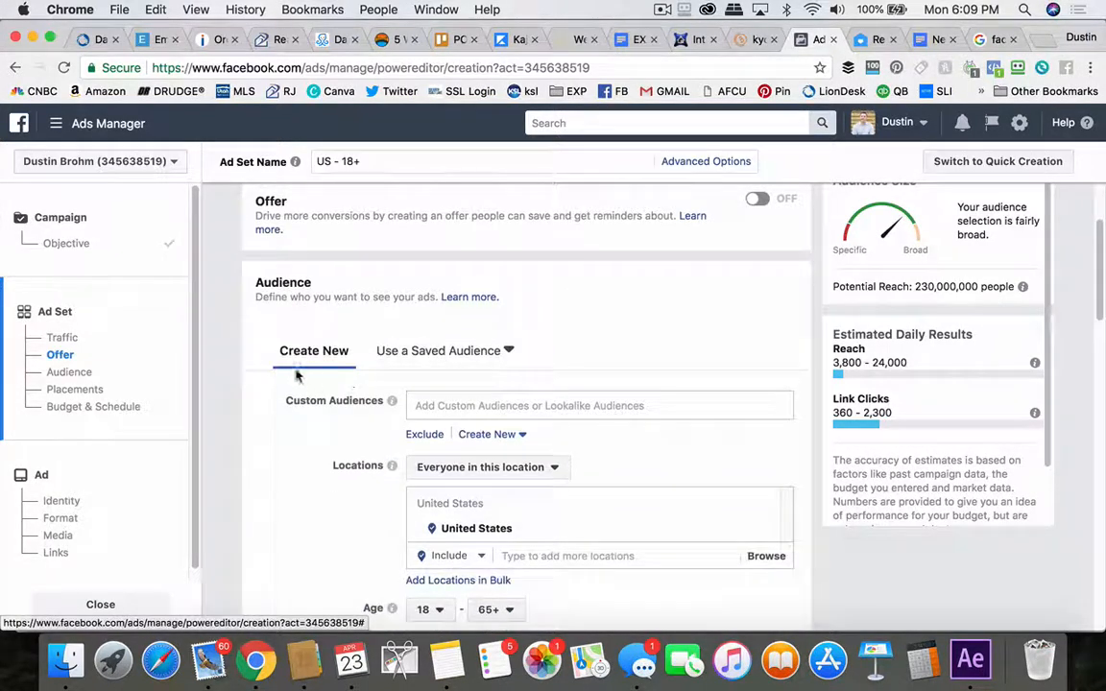
pyautogui.scroll(-3, 354, 447)
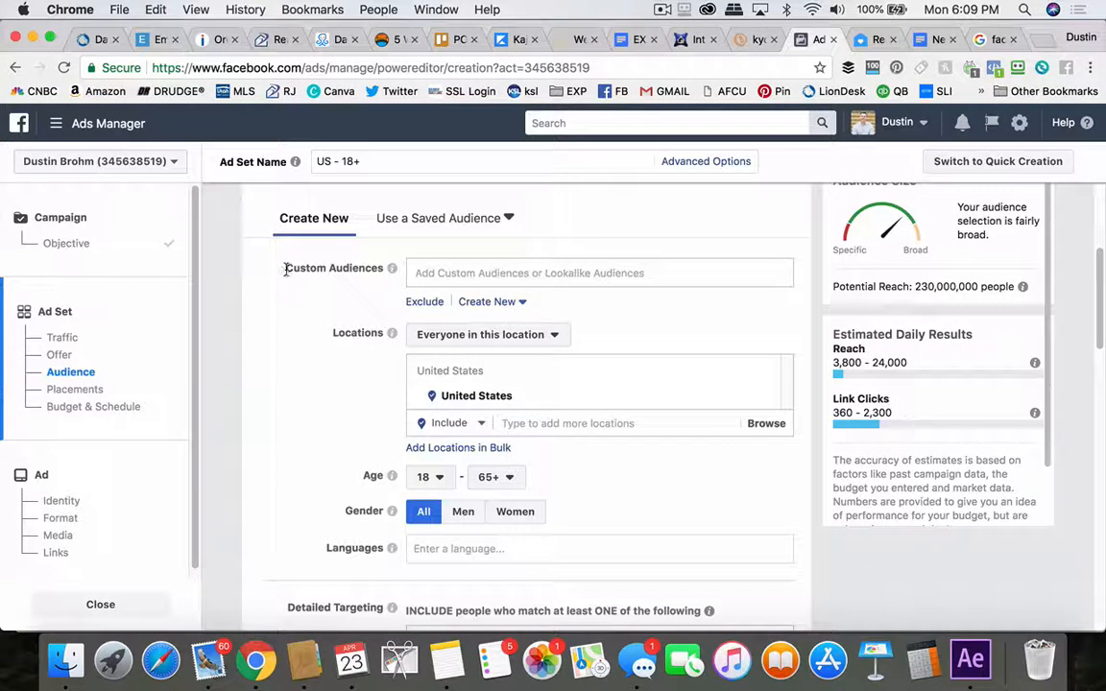
pyautogui.moveTo(285, 270); pyautogui.dragTo(372, 273)
pyautogui.click(461, 273)
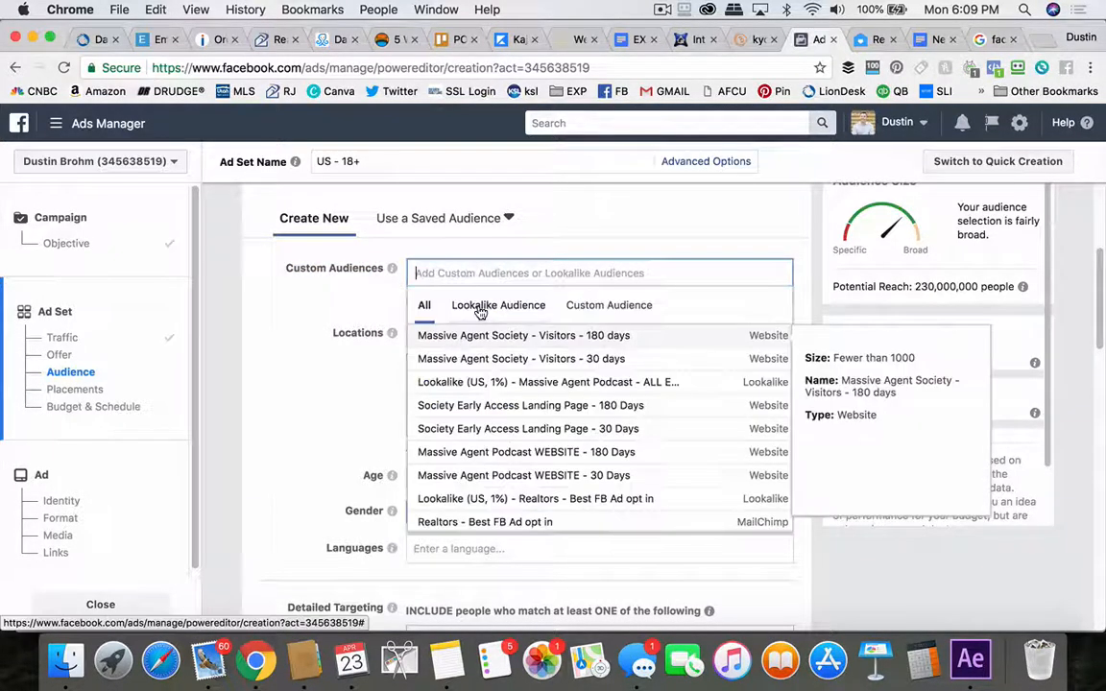
pyautogui.click(610, 307)
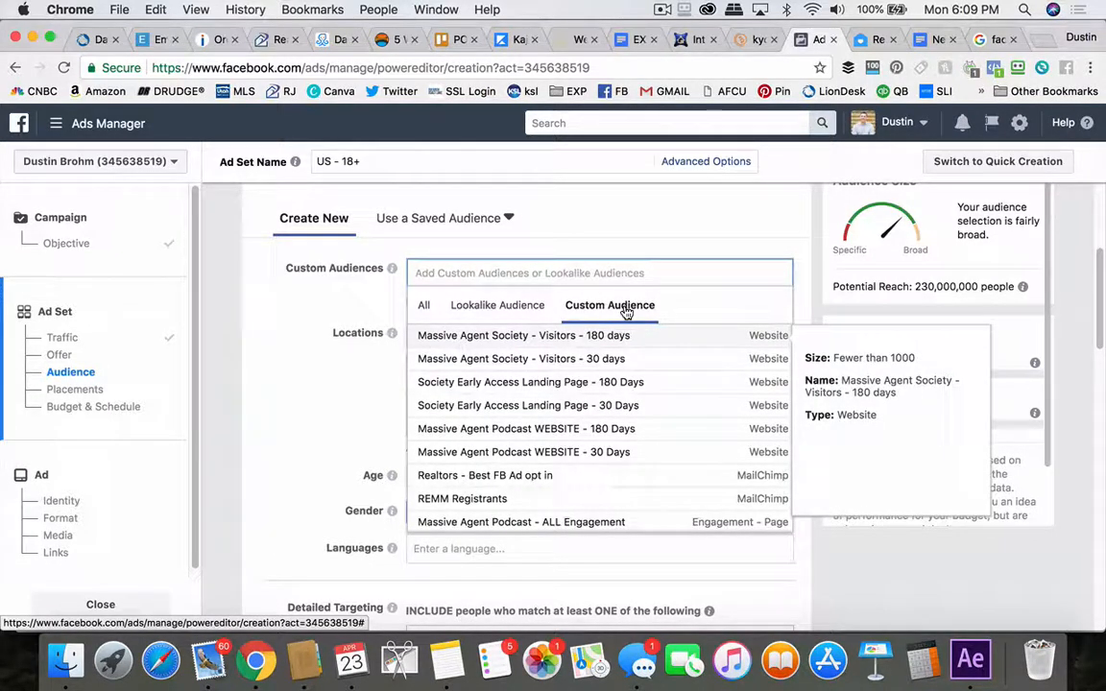
pyautogui.click(385, 305)
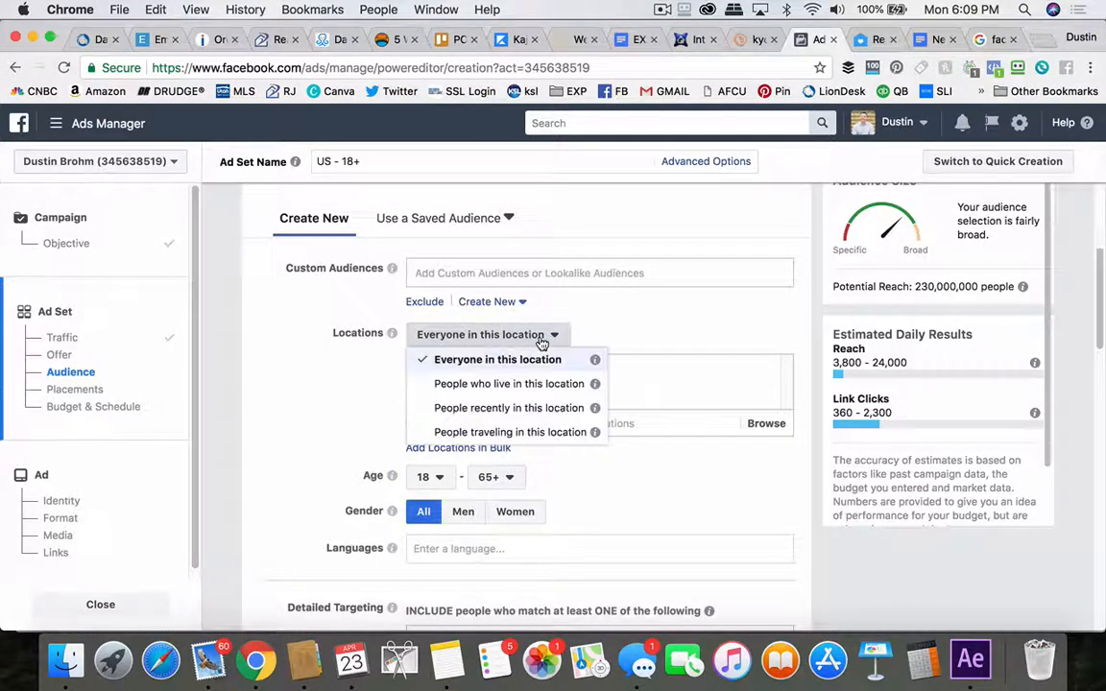
# - Target people who live in the location and set the audience location to the city of Salt Lake City, Utah
pyautogui.click(470, 338)
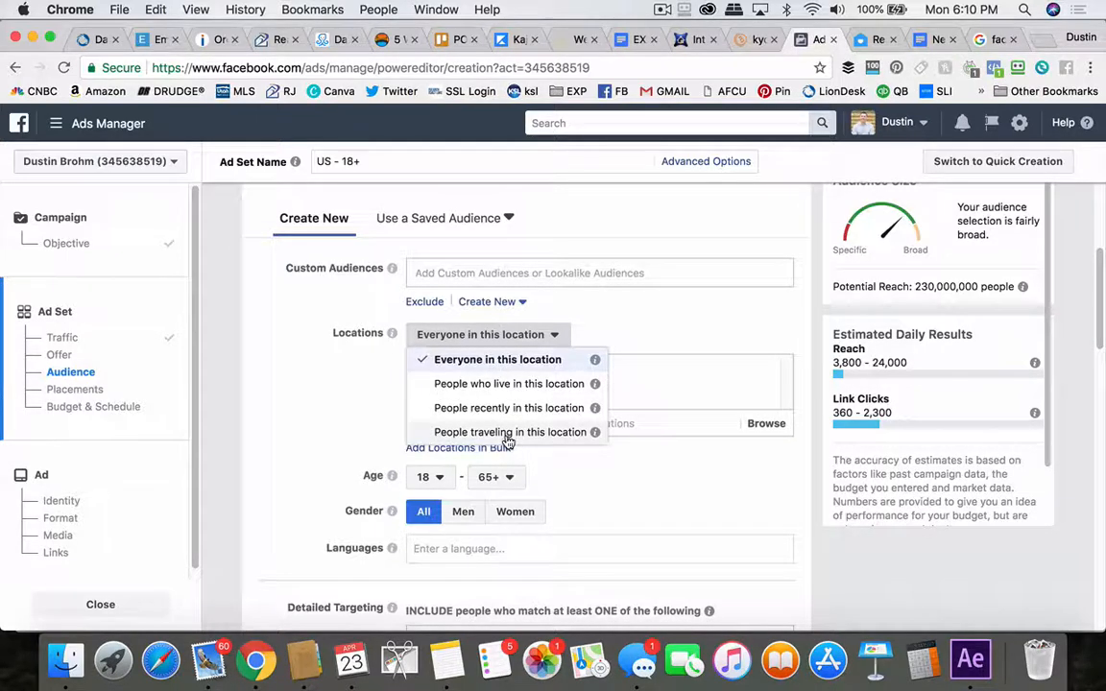
pyautogui.click(537, 386)
pyautogui.click(559, 424)
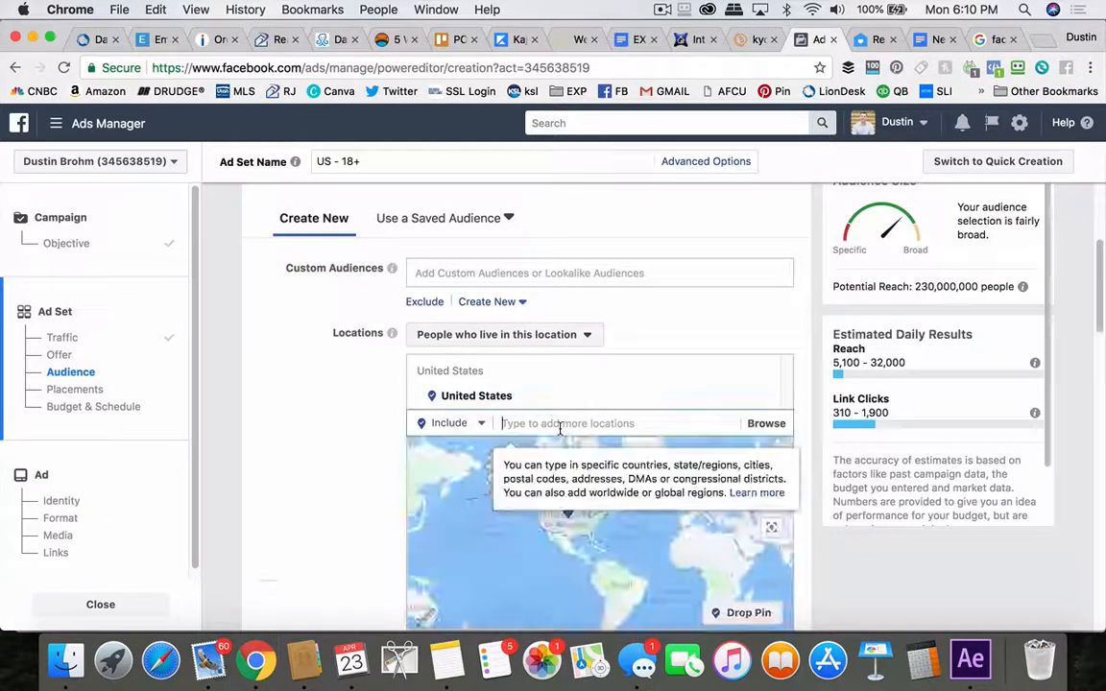
pyautogui.write('salt lake')
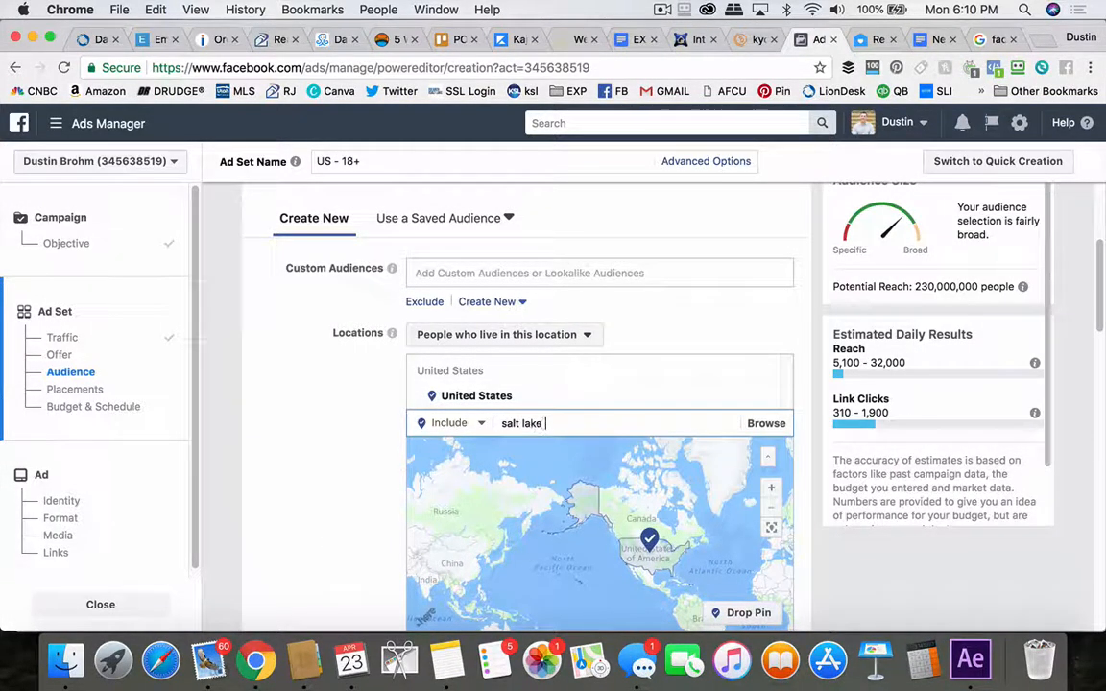
pyautogui.write(' city')
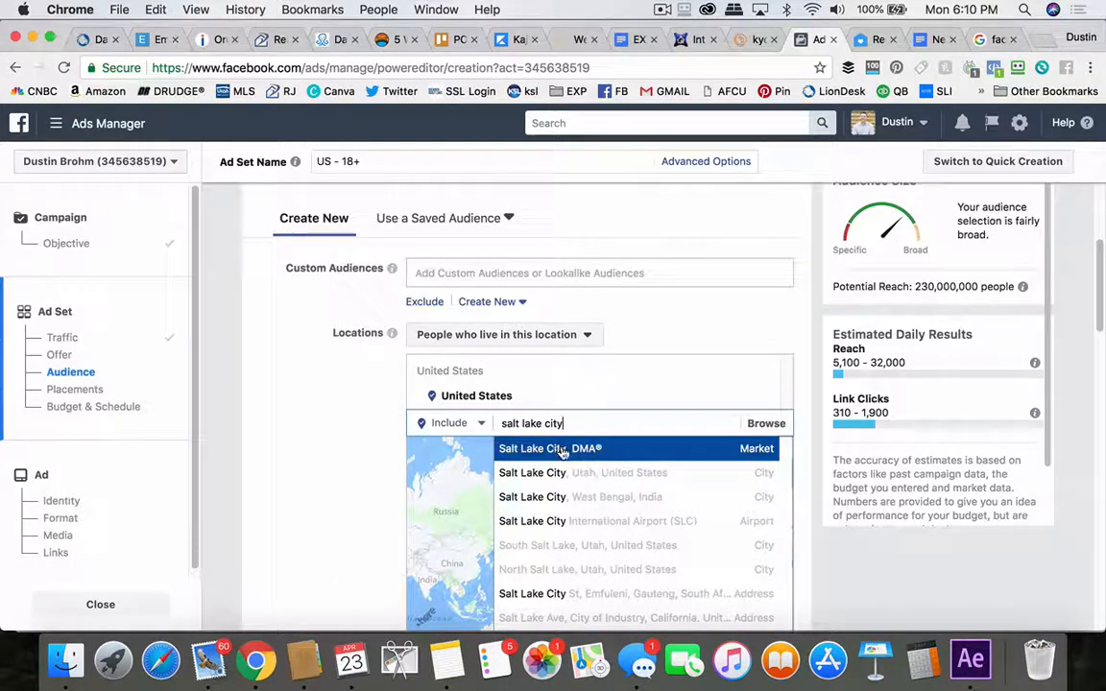
pyautogui.click(765, 475)
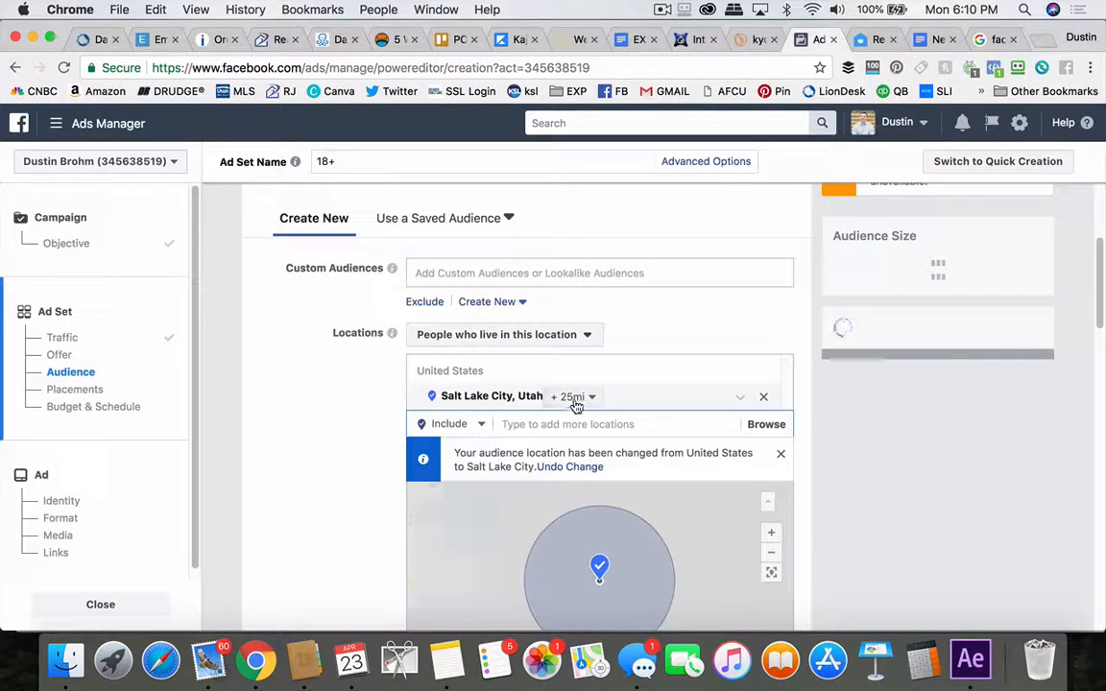
# - Set the radius around Salt Lake City to 10 miles
pyautogui.click(592, 398)
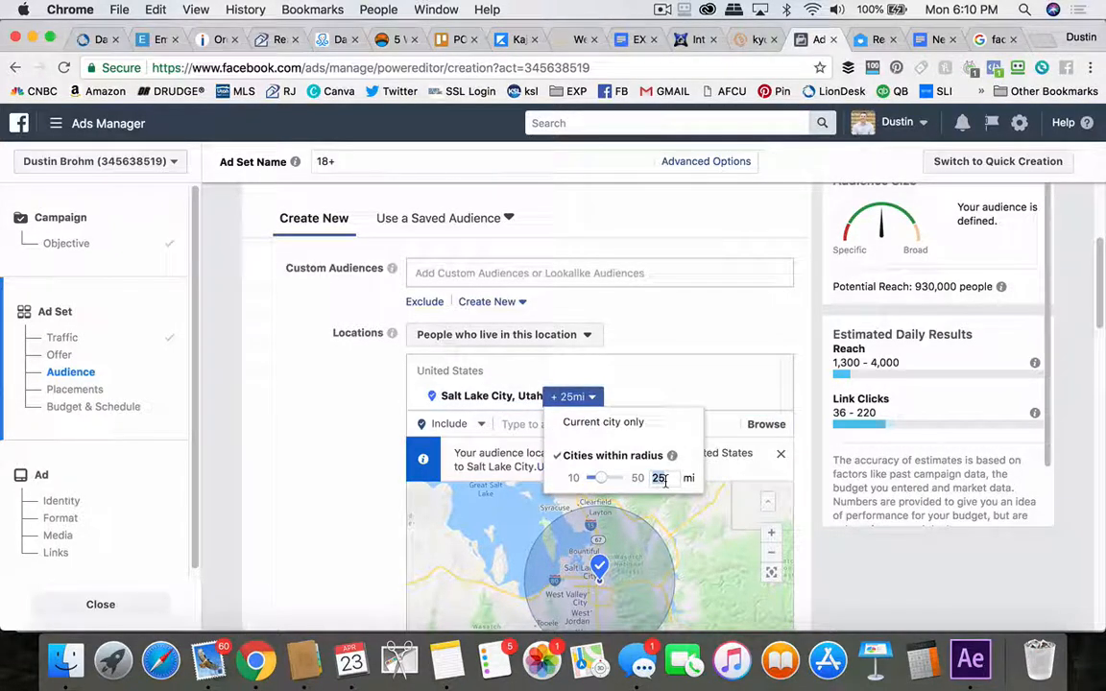
pyautogui.write('1')
pyautogui.write('10')
pyautogui.press('Return')
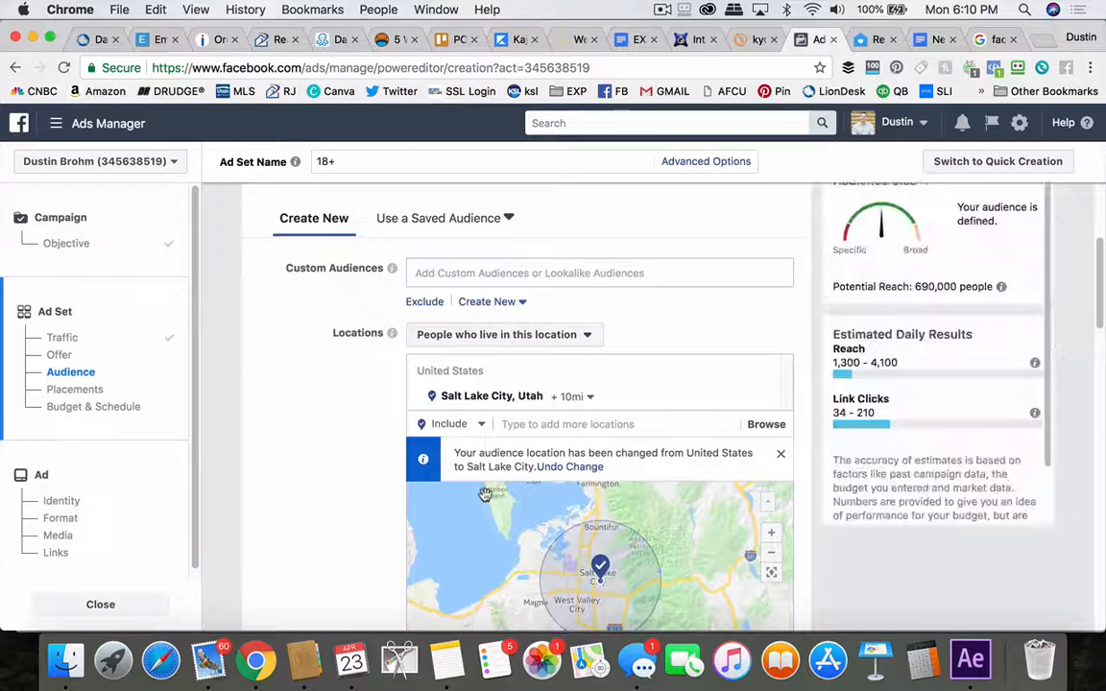
# - Add the city of Logan, Utah as a second audience location, view both on the map, and remove Logan
pyautogui.scroll(-2, 339, 405)
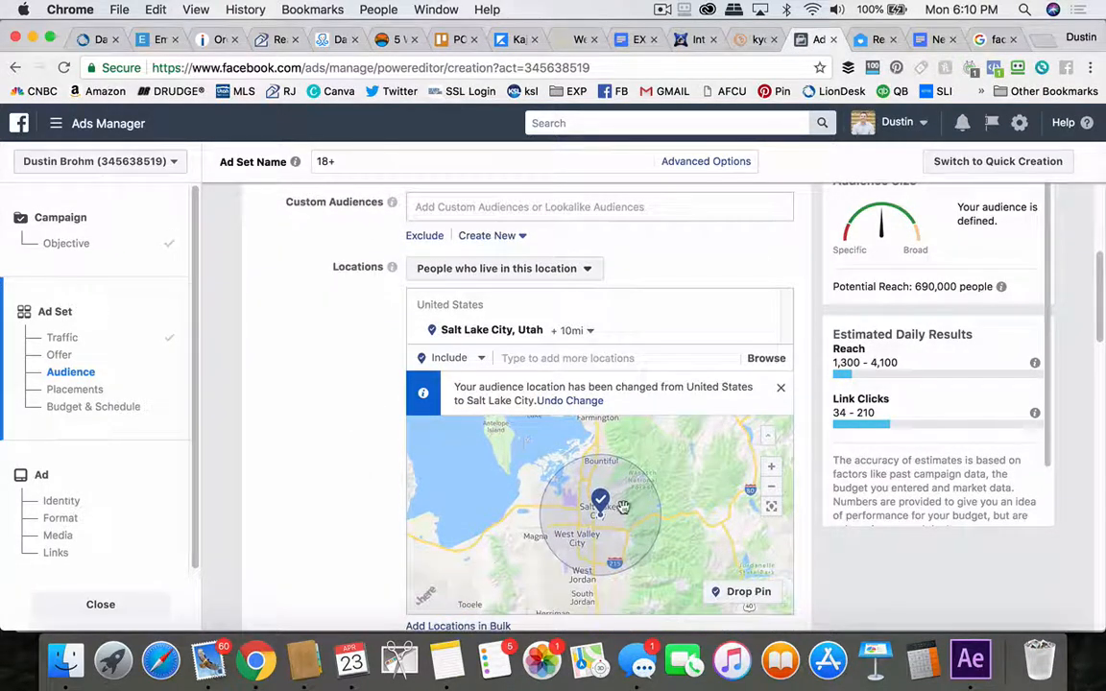
pyautogui.click(540, 361)
pyautogui.write('logan utah')
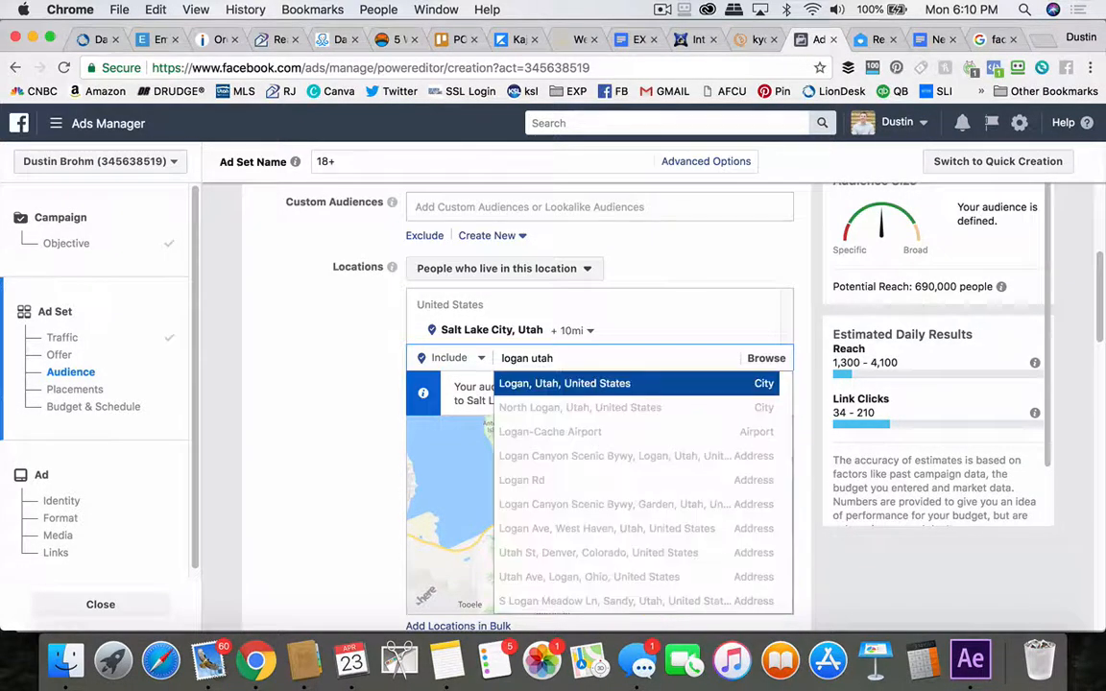
pyautogui.click(611, 384)
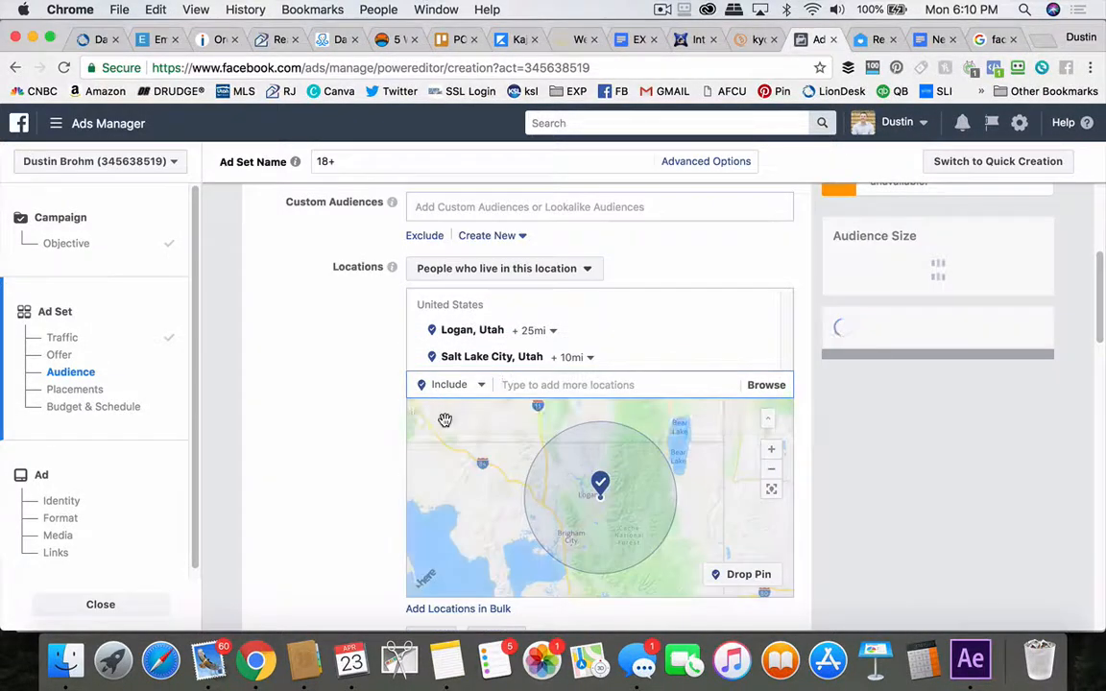
pyautogui.click(771, 470)
pyautogui.click(771, 469)
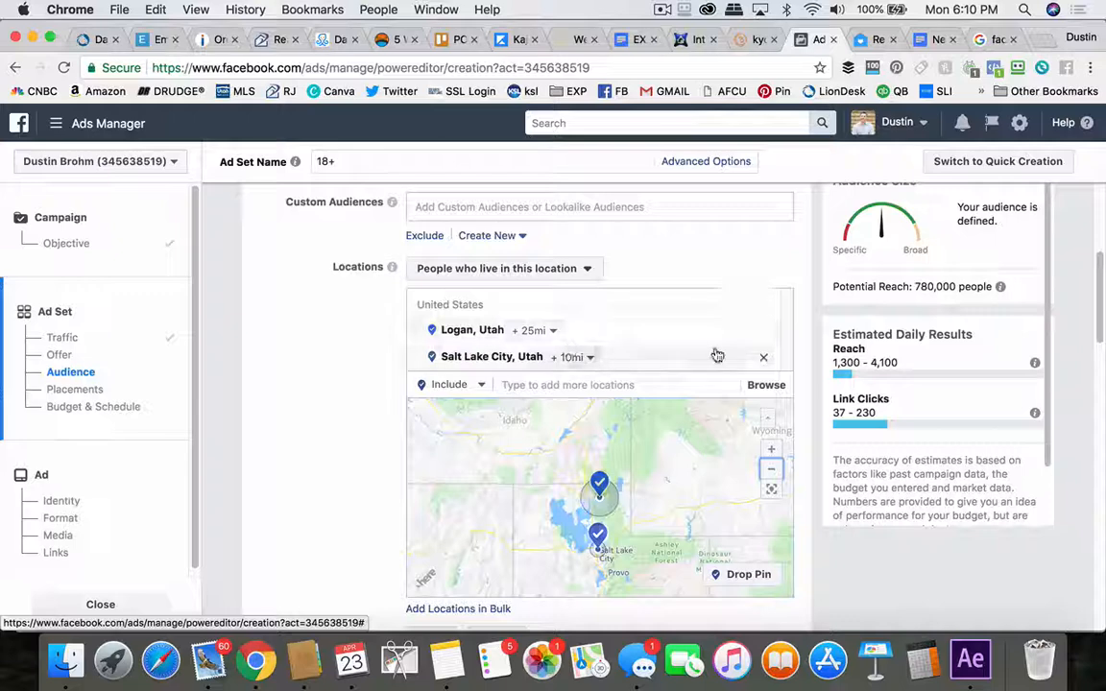
pyautogui.click(763, 330)
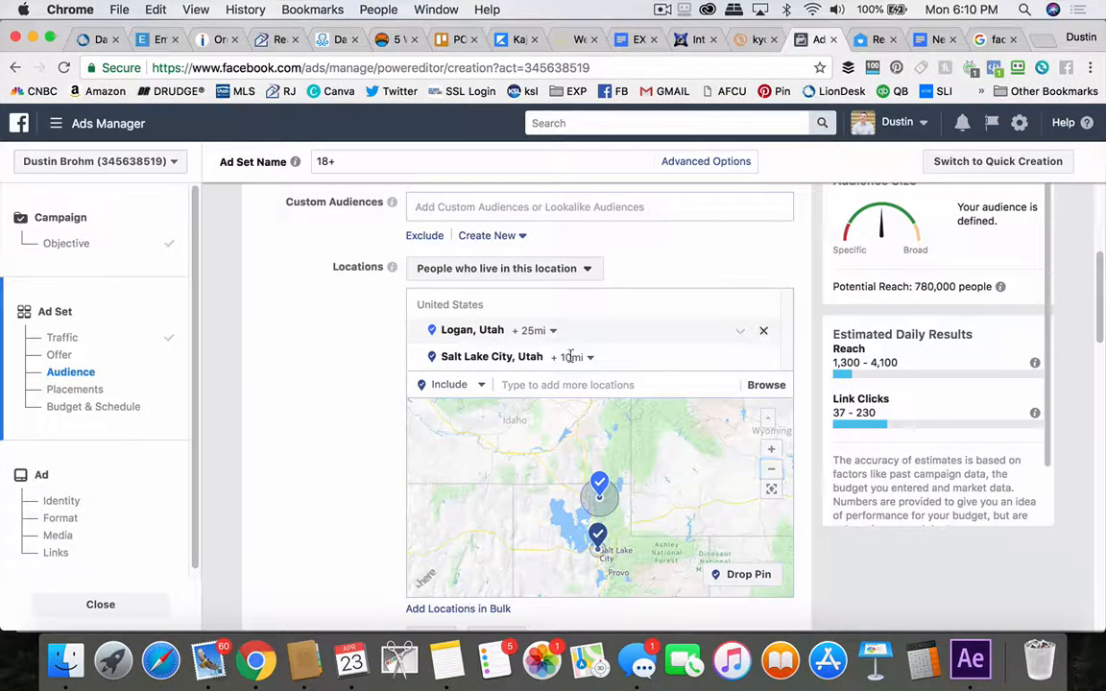
# - Set the minimum age of the audience to 26
pyautogui.scroll(-4, 380, 414)
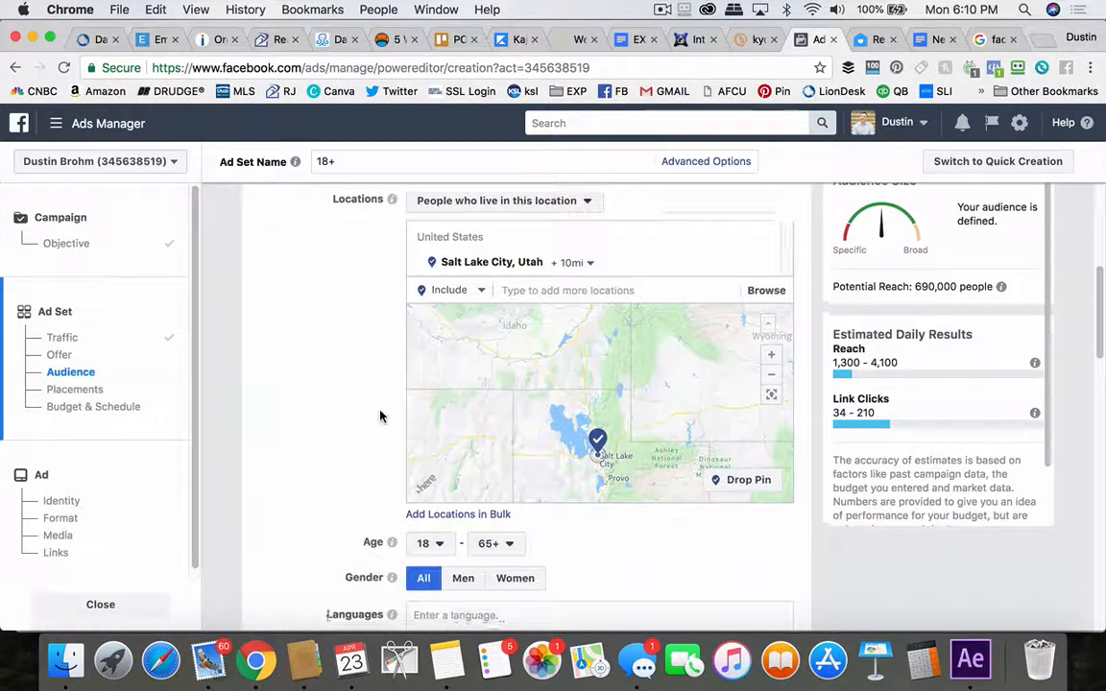
pyautogui.scroll(-2, 370, 422)
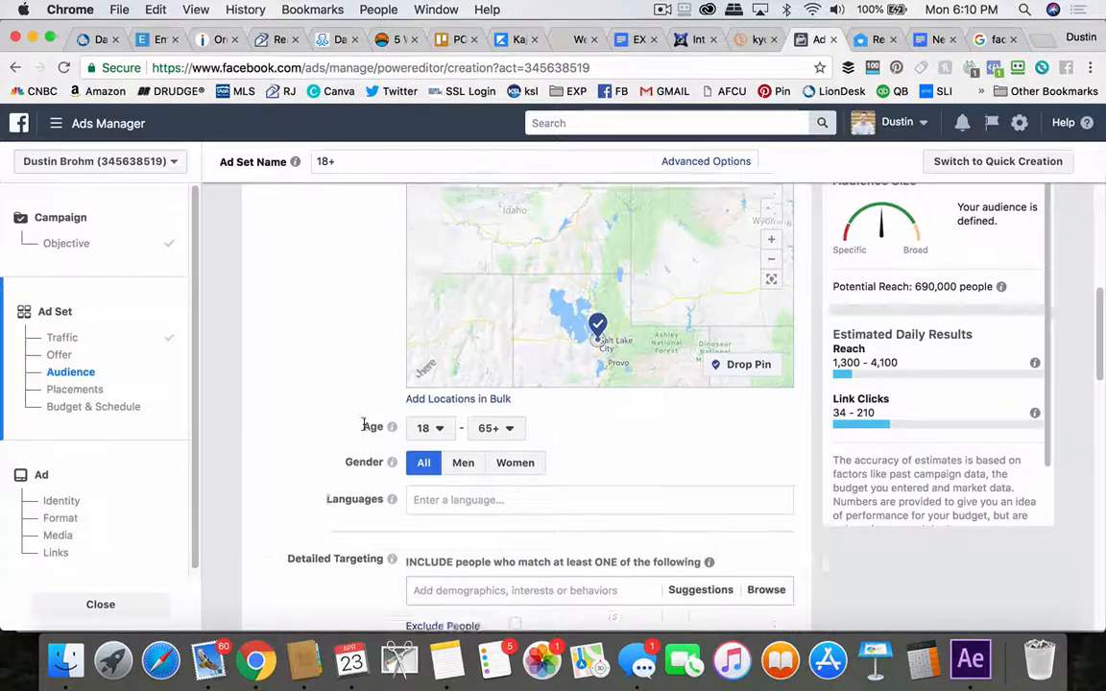
pyautogui.click(426, 382)
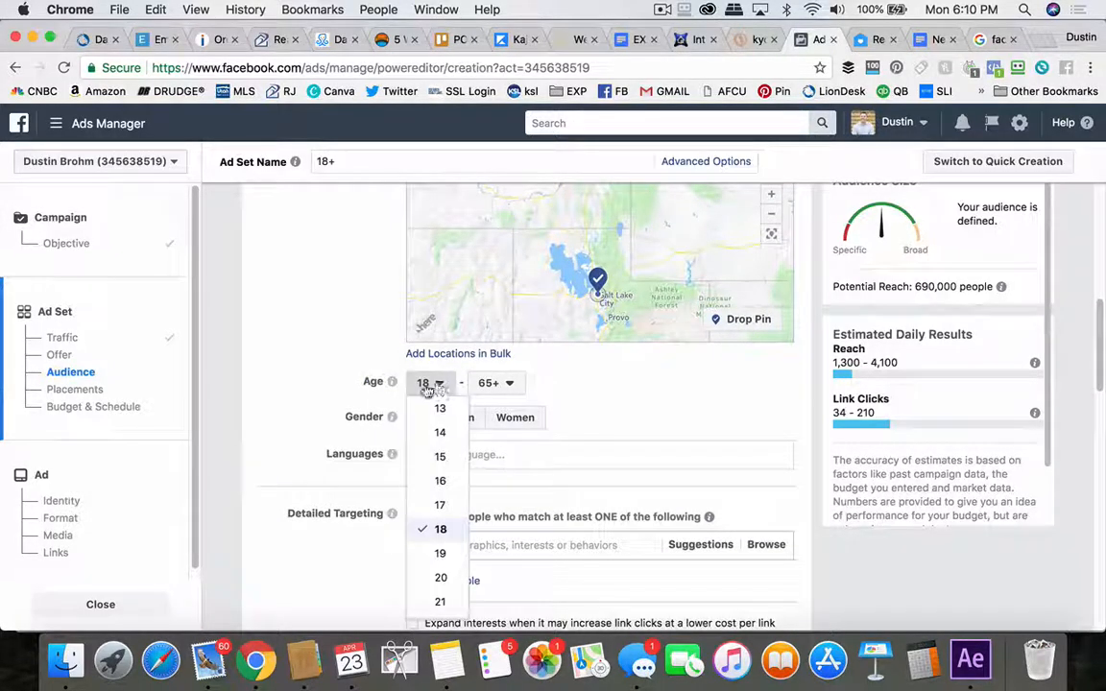
pyautogui.scroll(-2, 363, 451)
pyautogui.scroll(-3, 451, 498)
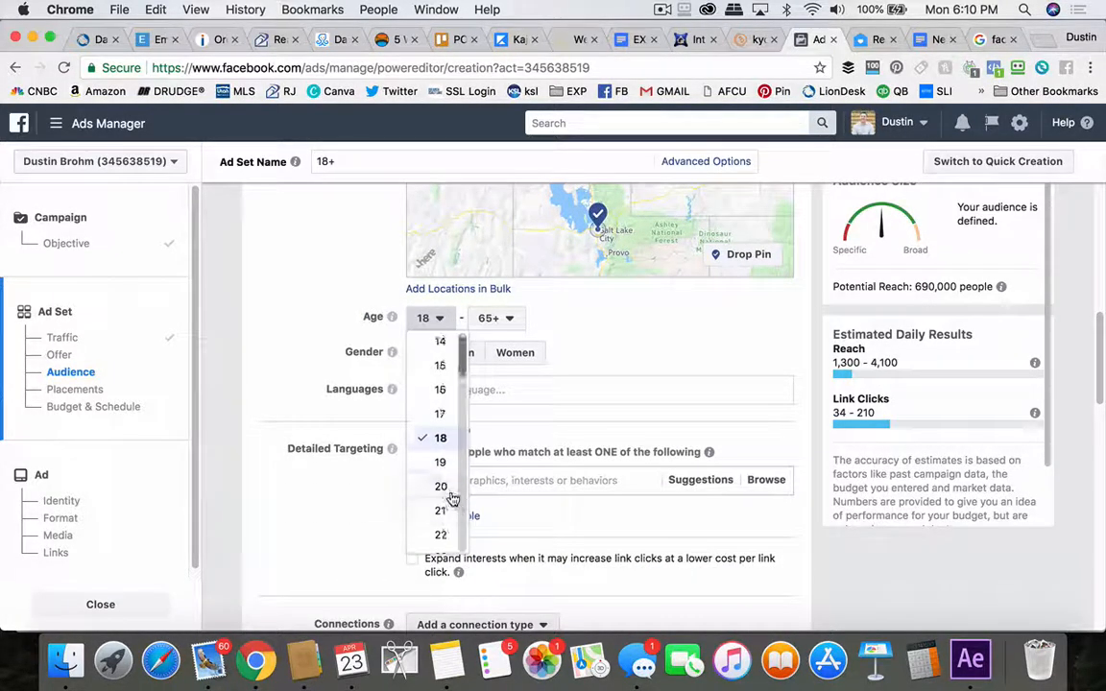
pyautogui.scroll(-2, 451, 498)
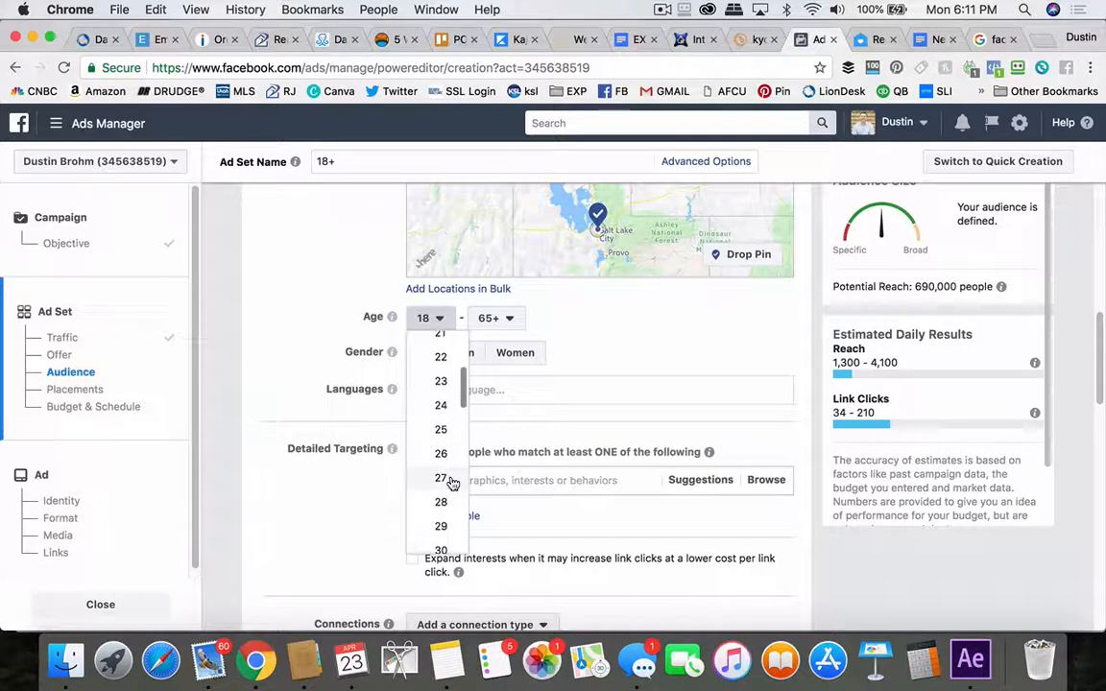
pyautogui.click(440, 454)
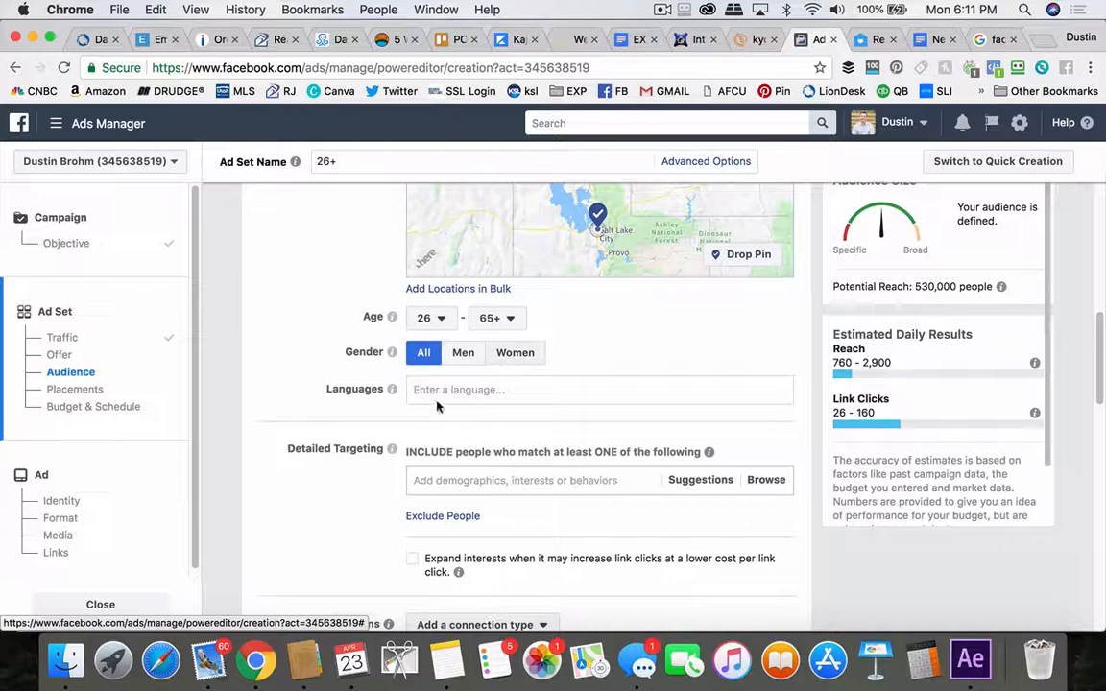
# - Add English (US) as the audience language and remove it
pyautogui.click(461, 392)
pyautogui.write('e')
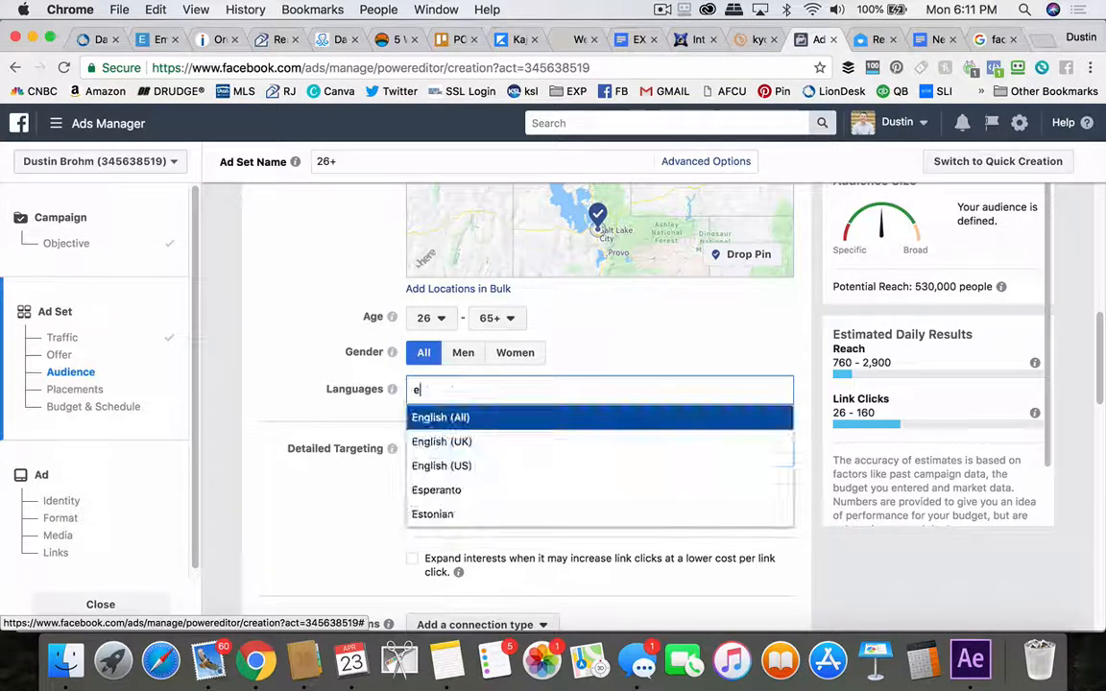
pyautogui.write('ngl')
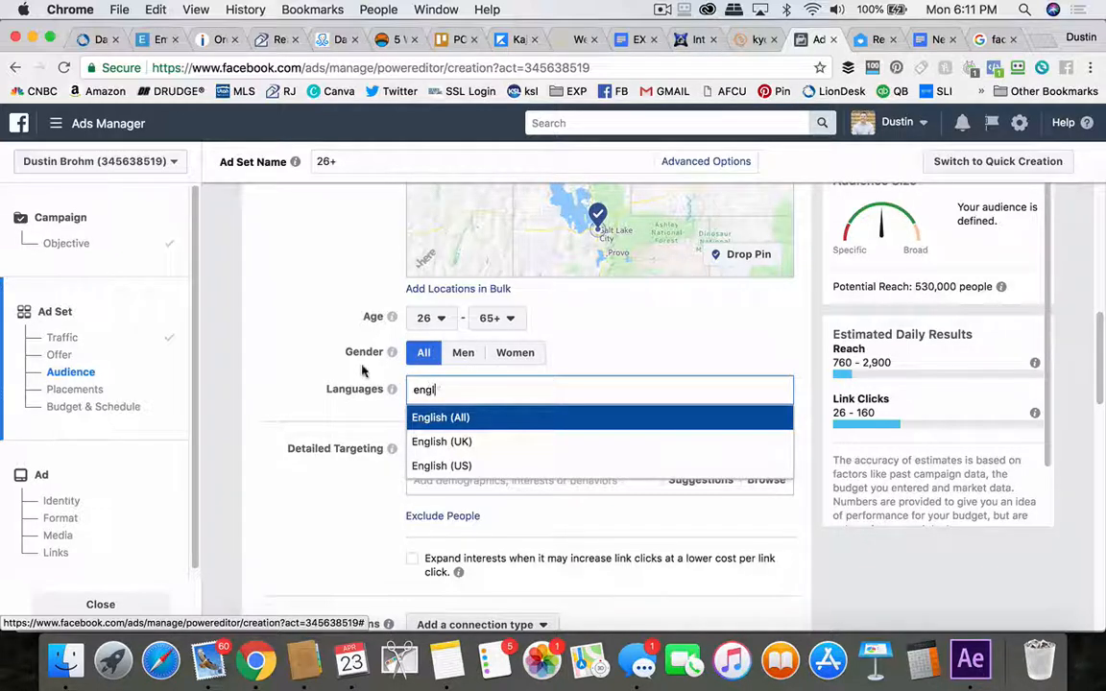
pyautogui.press('Down')
pyautogui.press('Down')
pyautogui.press('Return')
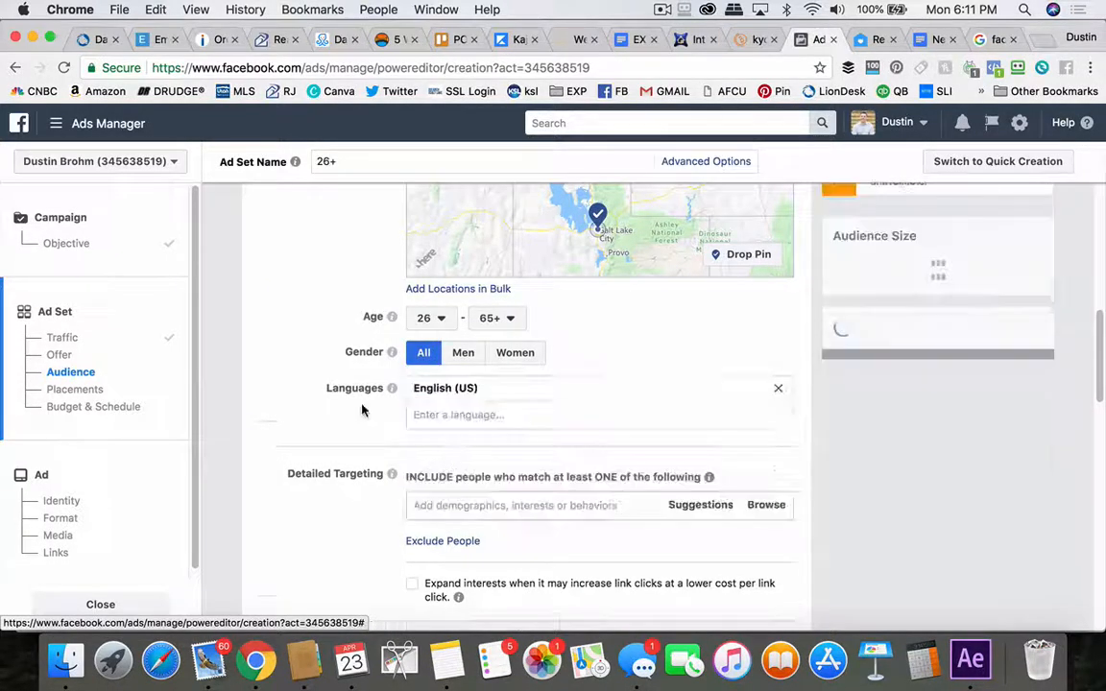
pyautogui.click(780, 389)
# - Set the audience language to English (All)
pyautogui.click(471, 389)
pyautogui.write('en')
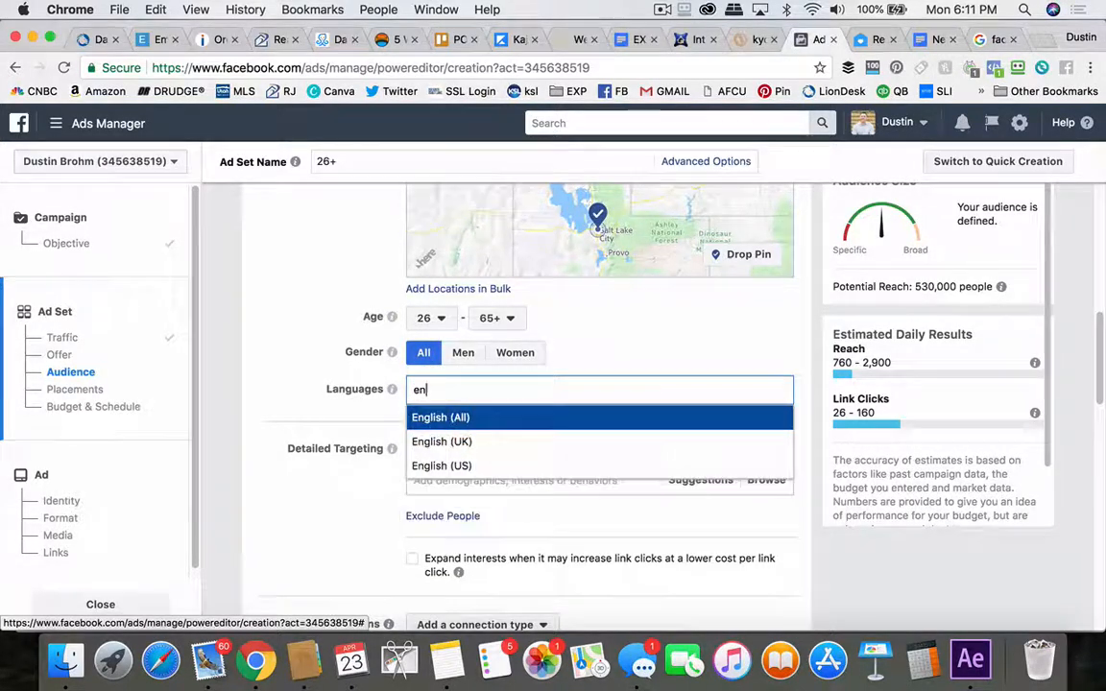
pyautogui.write('g')
pyautogui.press('Return')
pyautogui.scroll(-5, 316, 390)
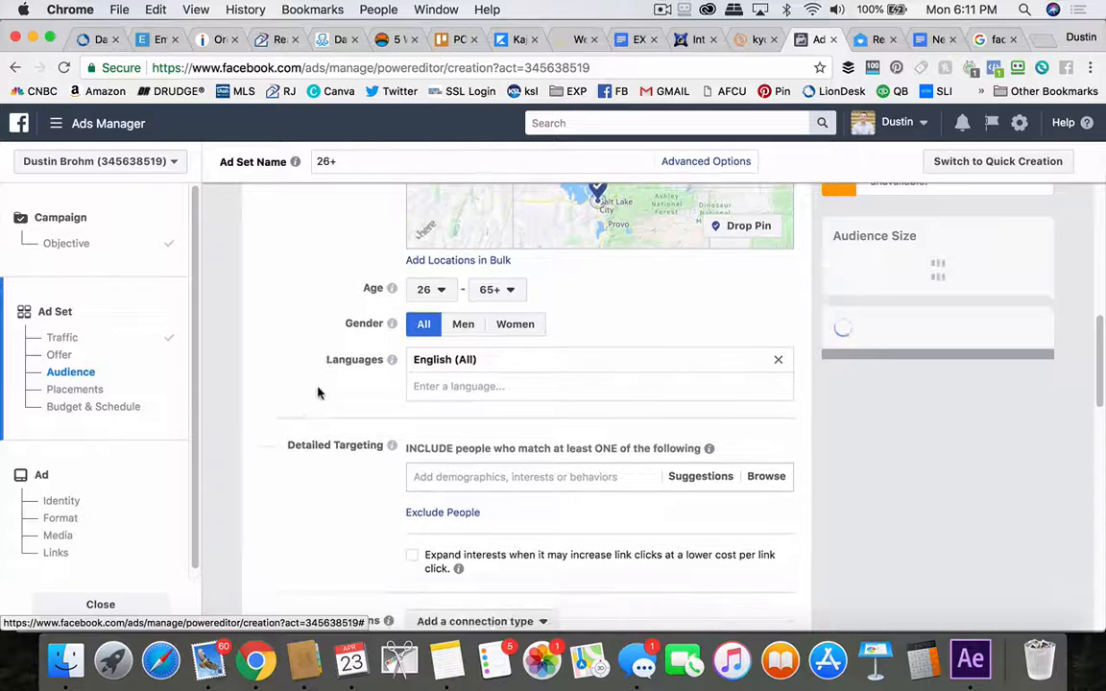
# - Find homeowners in the detailed targeting and include the Homeowners demographic under Home Ownership
pyautogui.scroll(5, 350, 307)
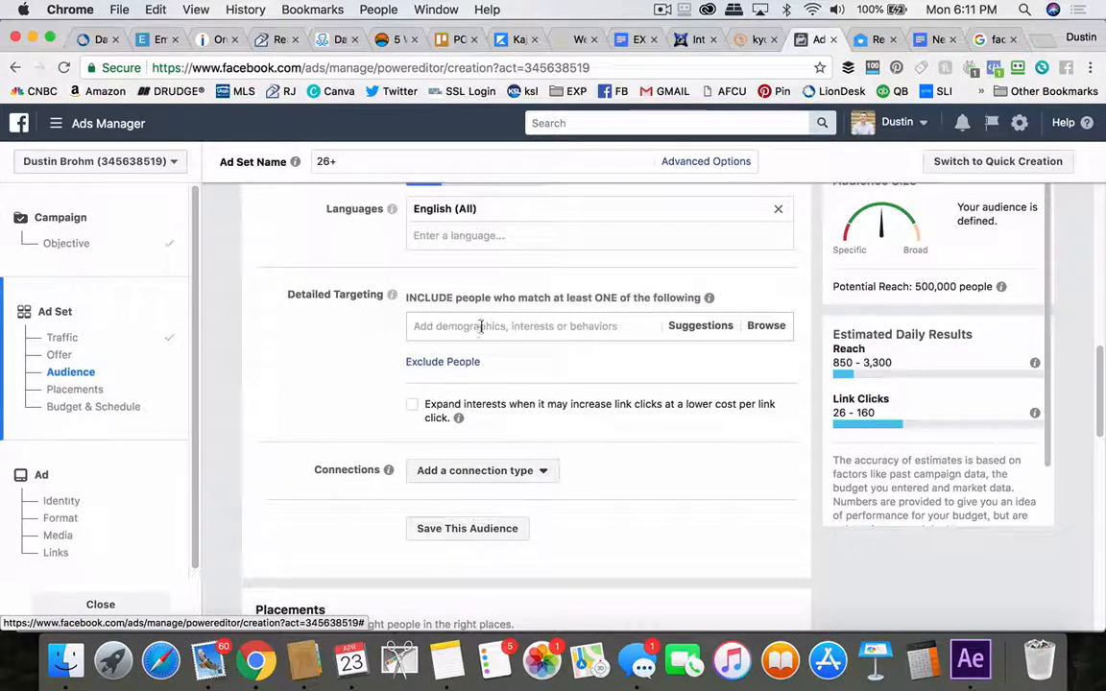
pyautogui.write('ho')
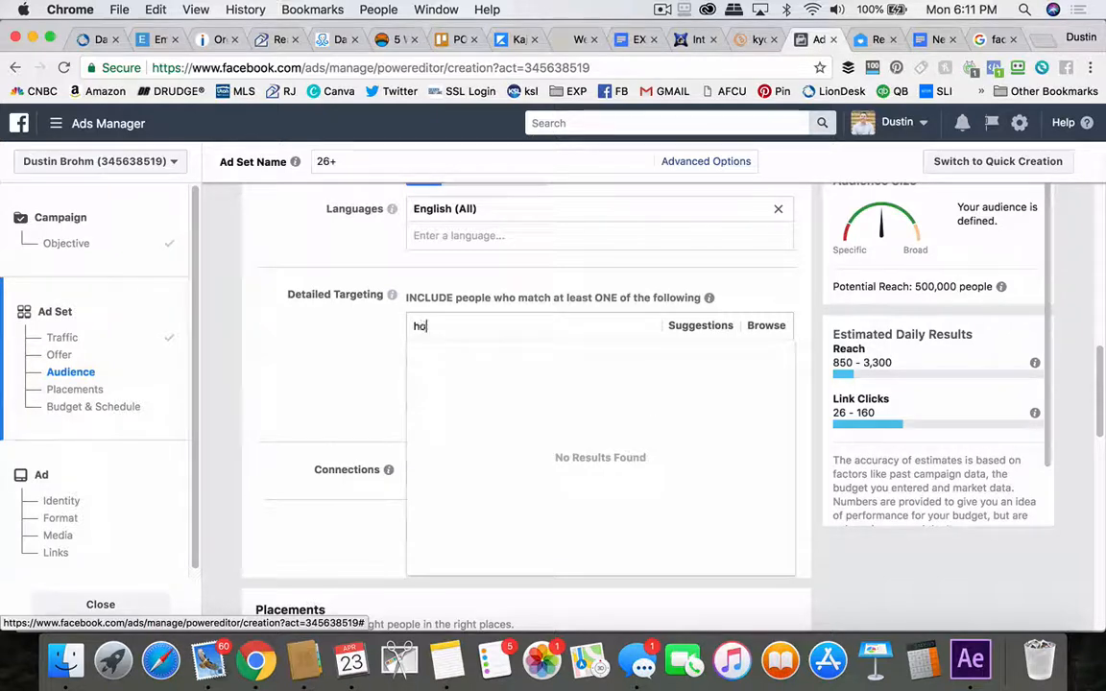
pyautogui.write('meowners')
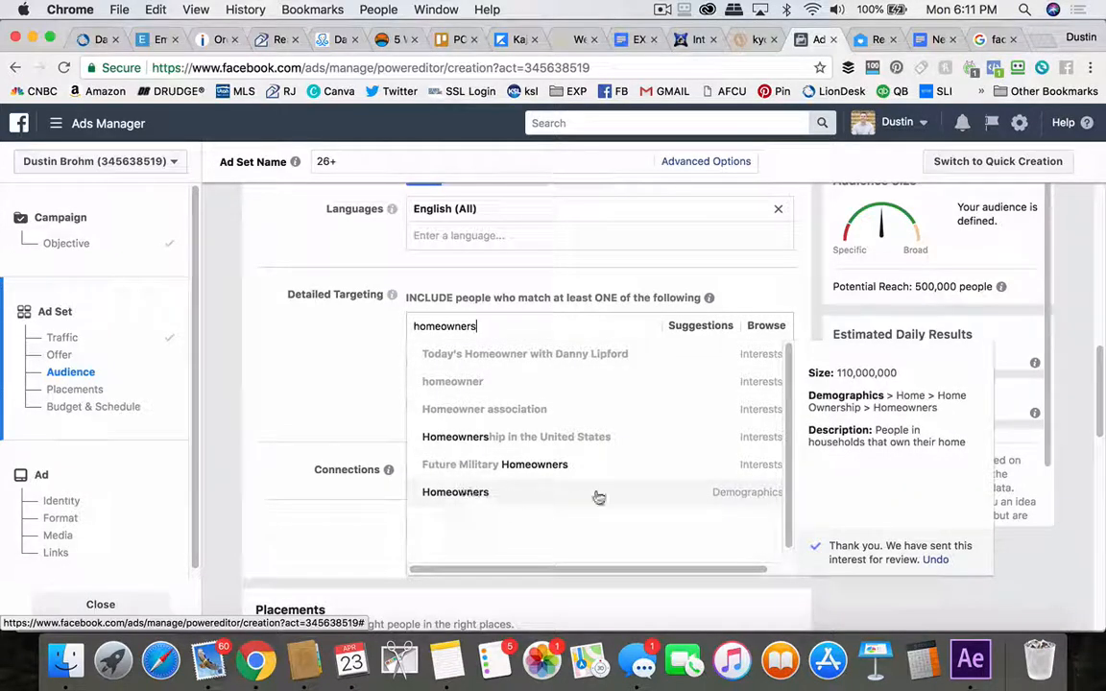
pyautogui.click(754, 503)
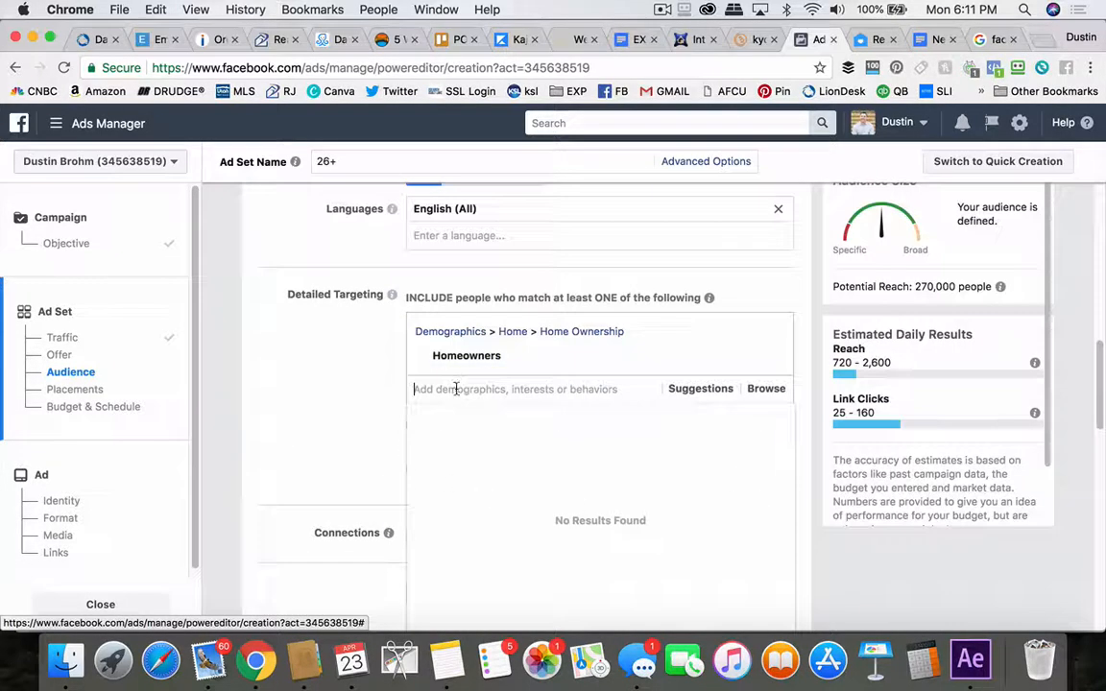
# - Include the income demographics $75,000 - $99,999, $100,000 - $124,999, $125,000 - $149,999 and $150,000 - $249,999 in the detailed targeting
pyautogui.write('l')
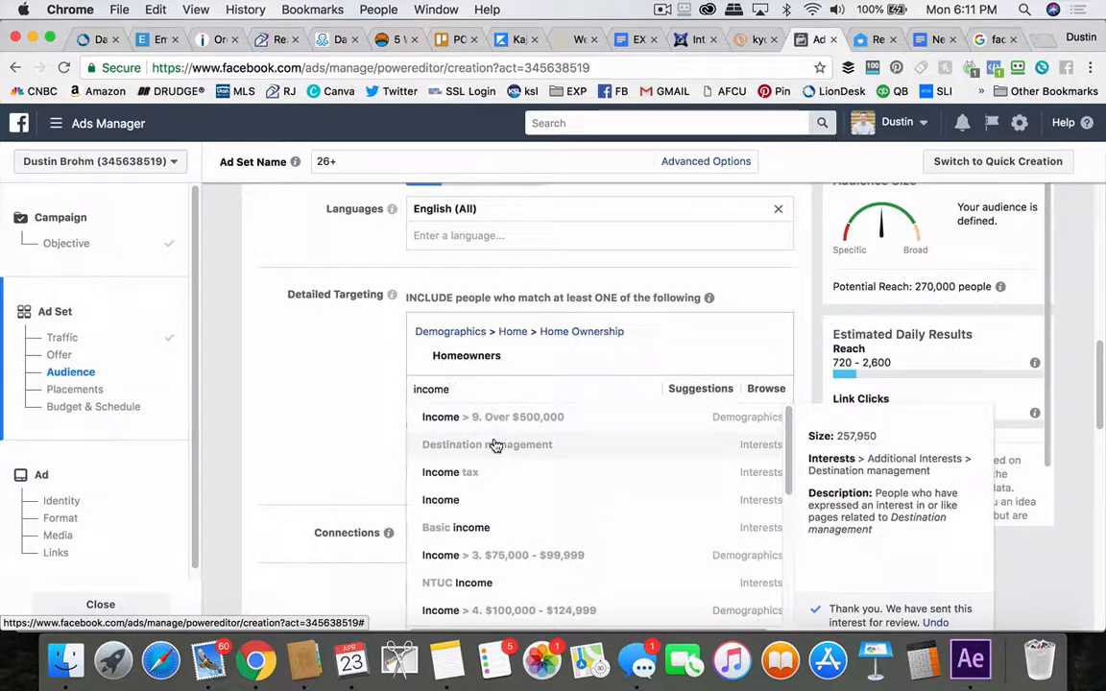
pyautogui.scroll(-2, 581, 441)
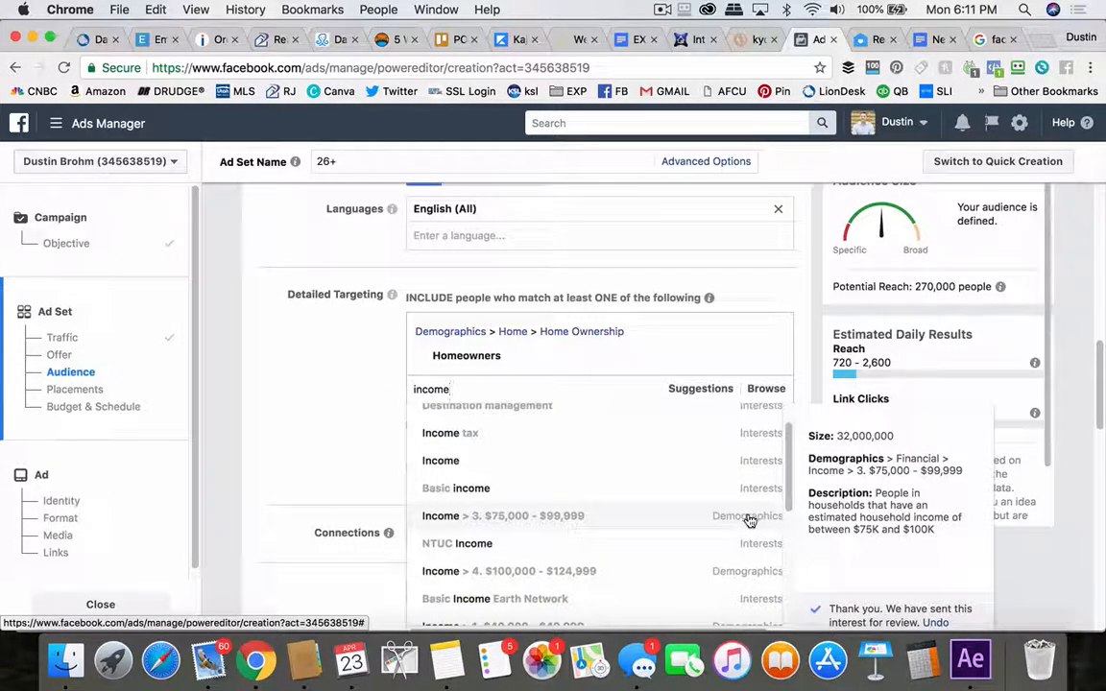
pyautogui.click(459, 516)
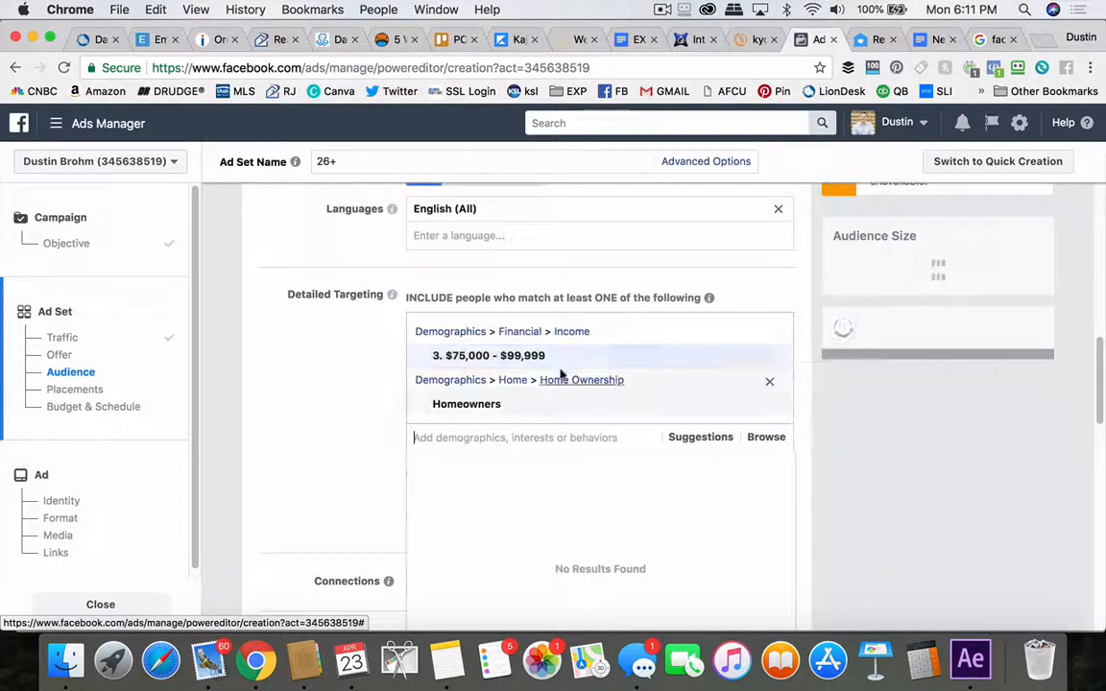
pyautogui.click(701, 438)
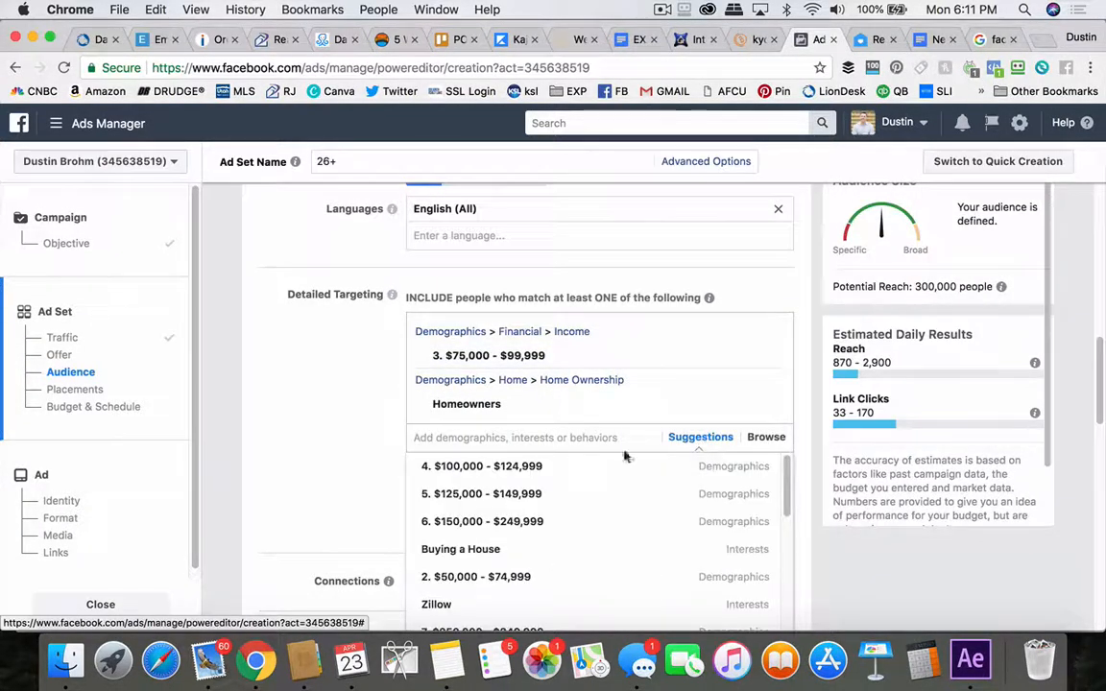
pyautogui.click(470, 523)
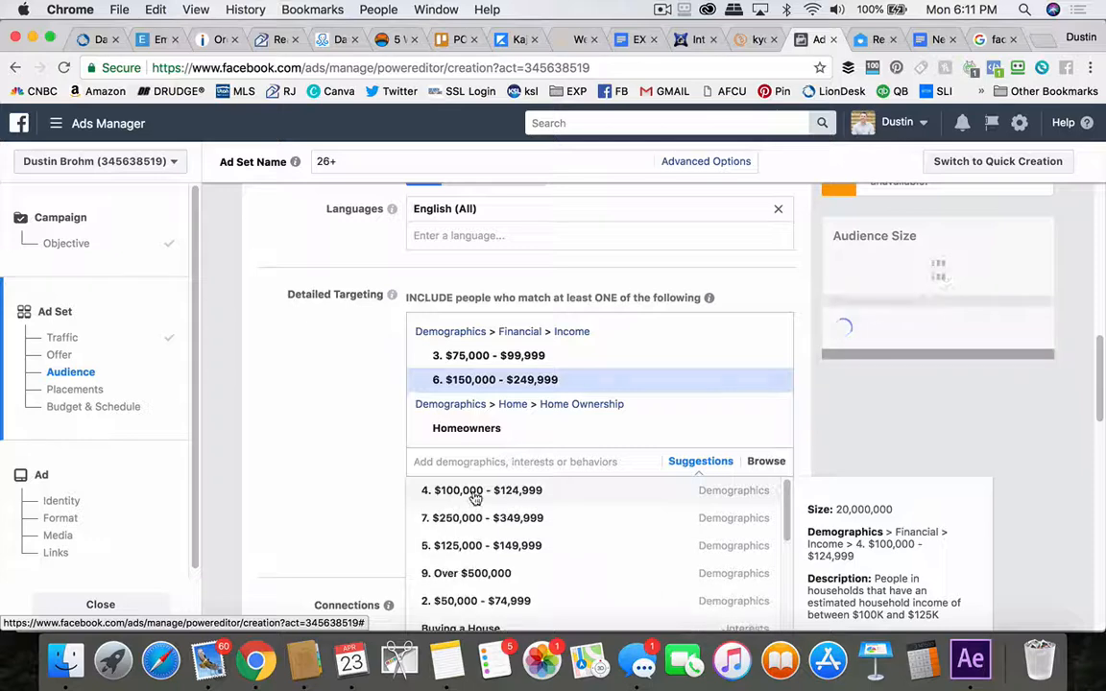
pyautogui.click(475, 497)
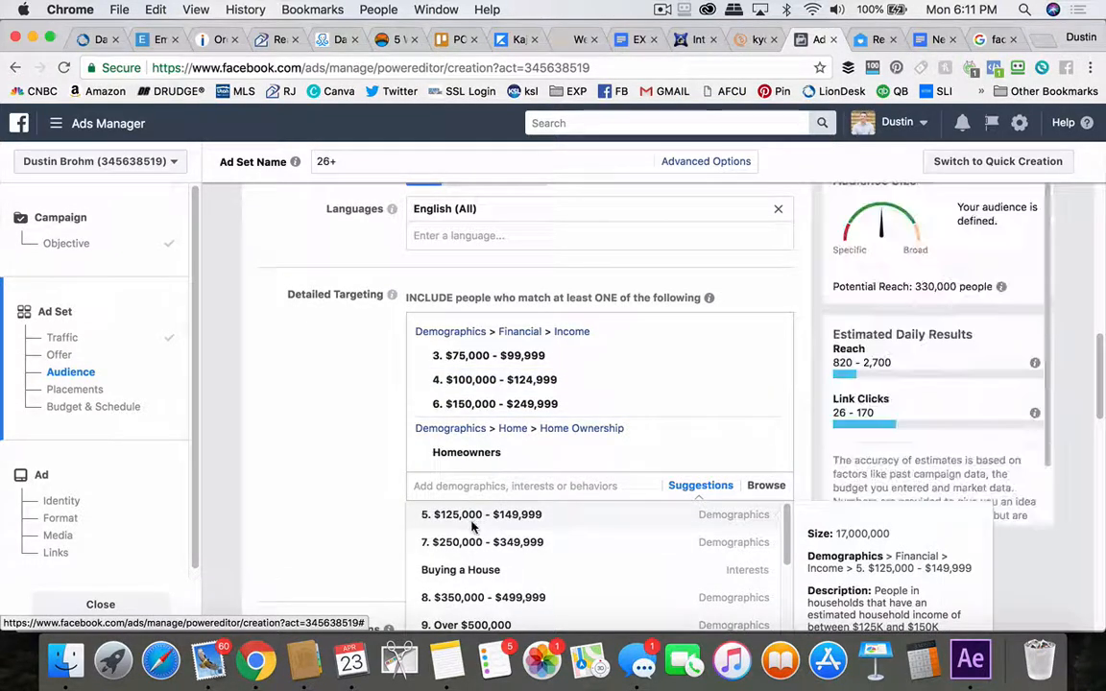
pyautogui.click(472, 516)
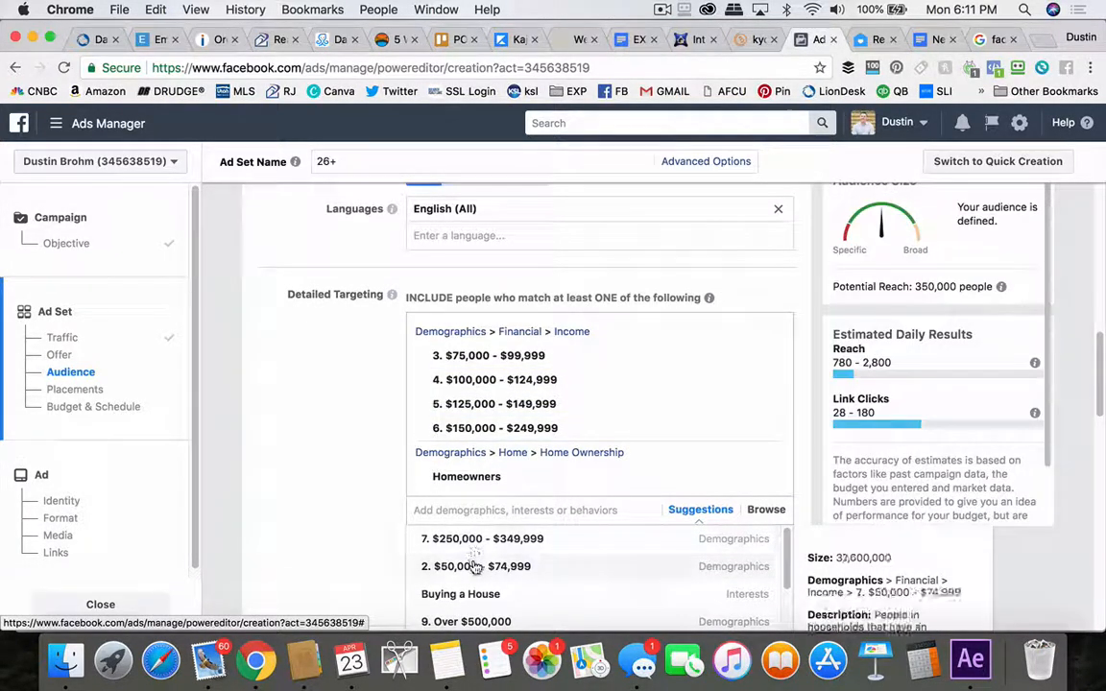
# - Include the remaining income demographics $50,000 - $74,999, $250,000 - $349,999, $350,000 - $499,999 and Over $500,000 in the detailed targeting
pyautogui.click(473, 566)
pyautogui.click(477, 563)
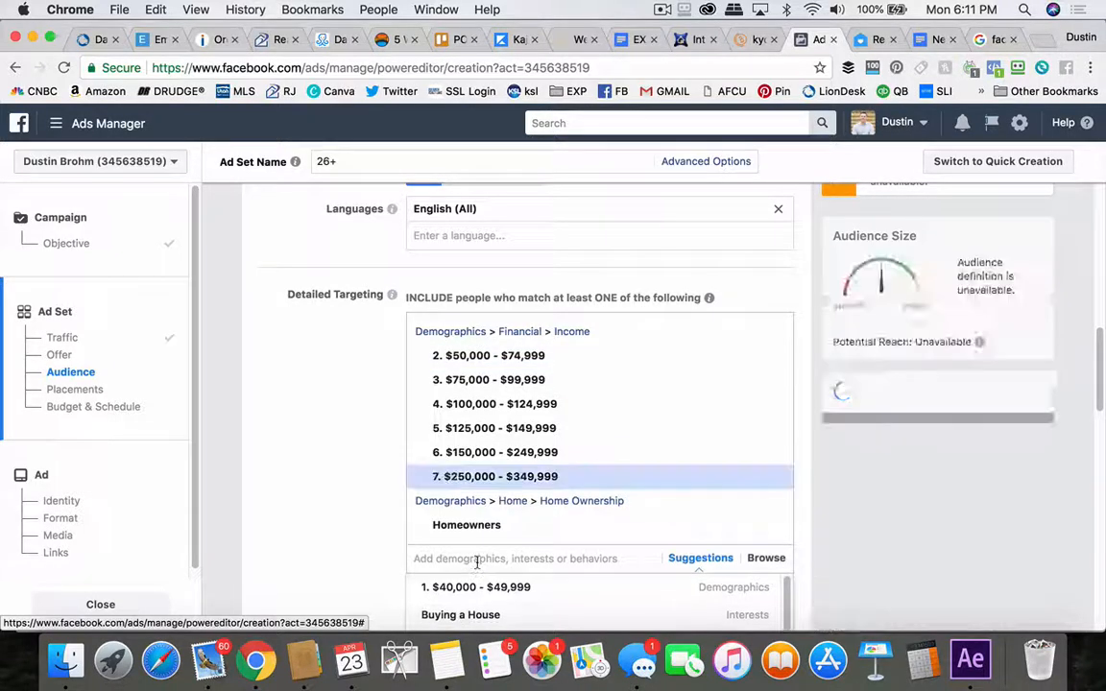
pyautogui.scroll(-2, 477, 562)
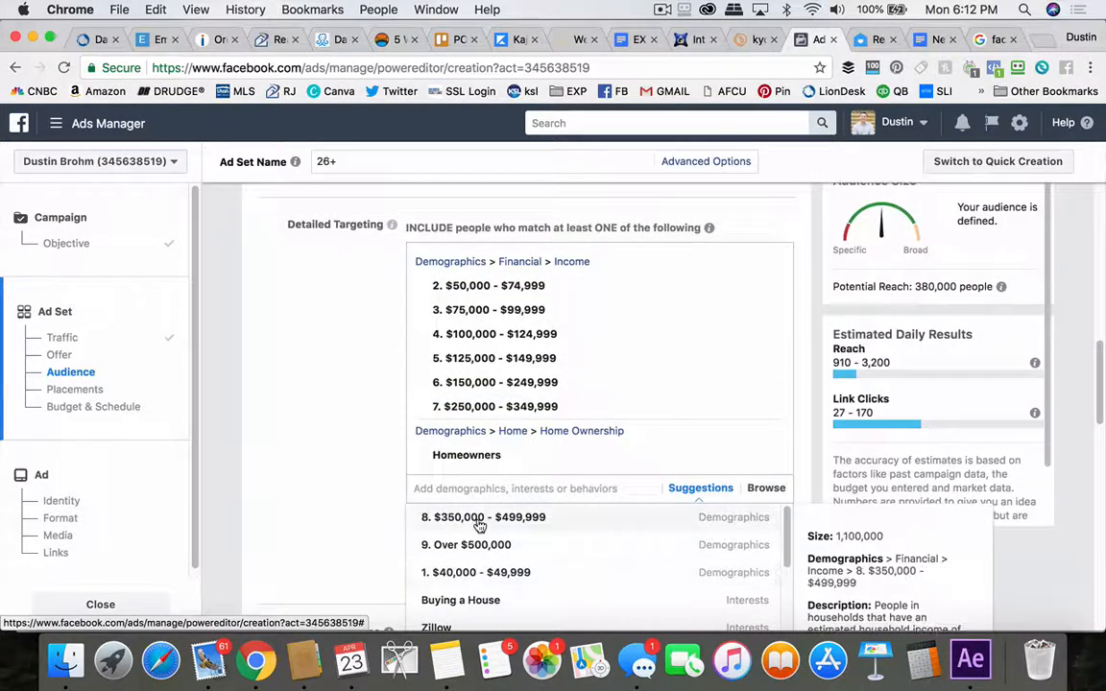
pyautogui.click(479, 525)
pyautogui.click(480, 527)
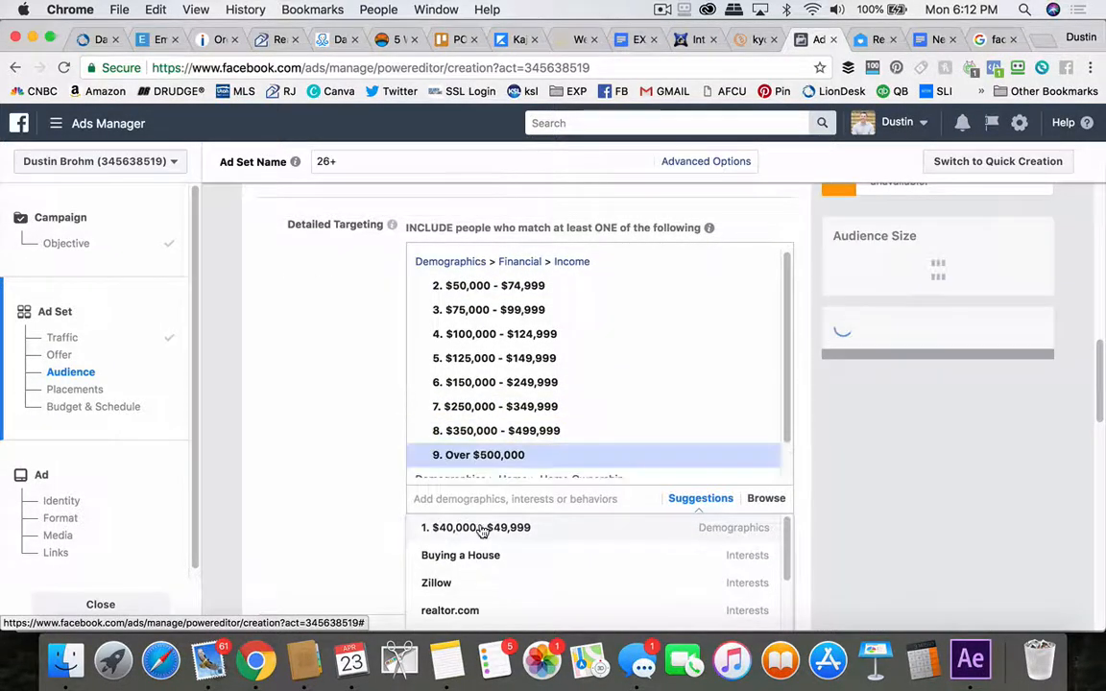
# - Review the included income brackets and Homeowners entry against the rule that people match at least one of them
pyautogui.scroll(-1, 340, 443)
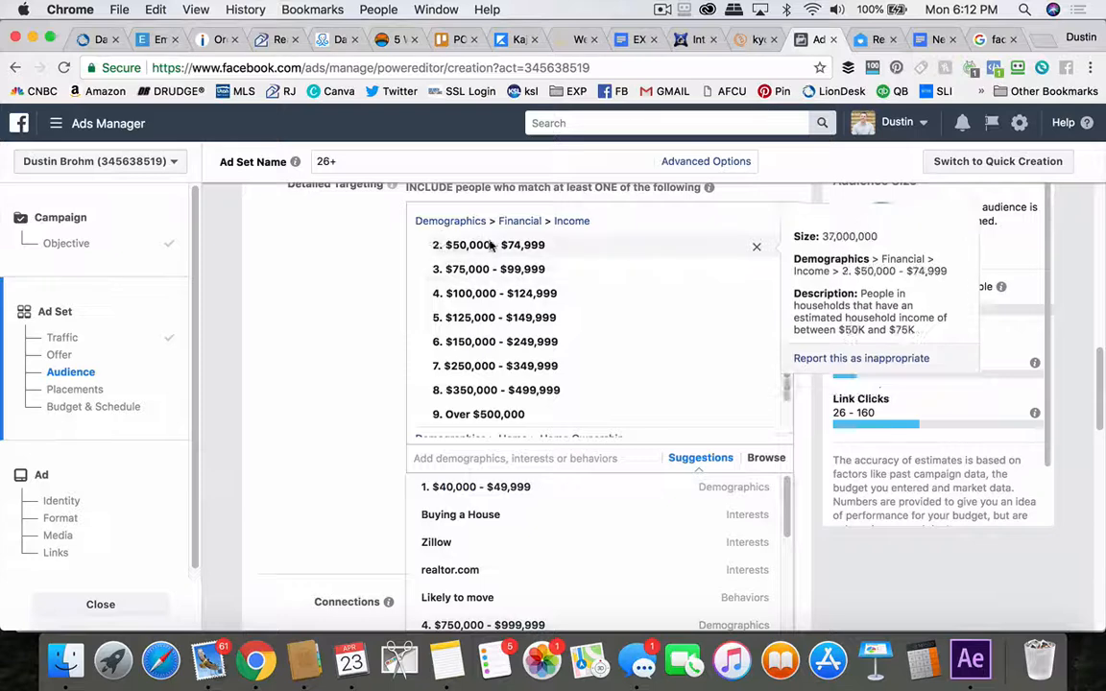
pyautogui.scroll(4, 353, 362)
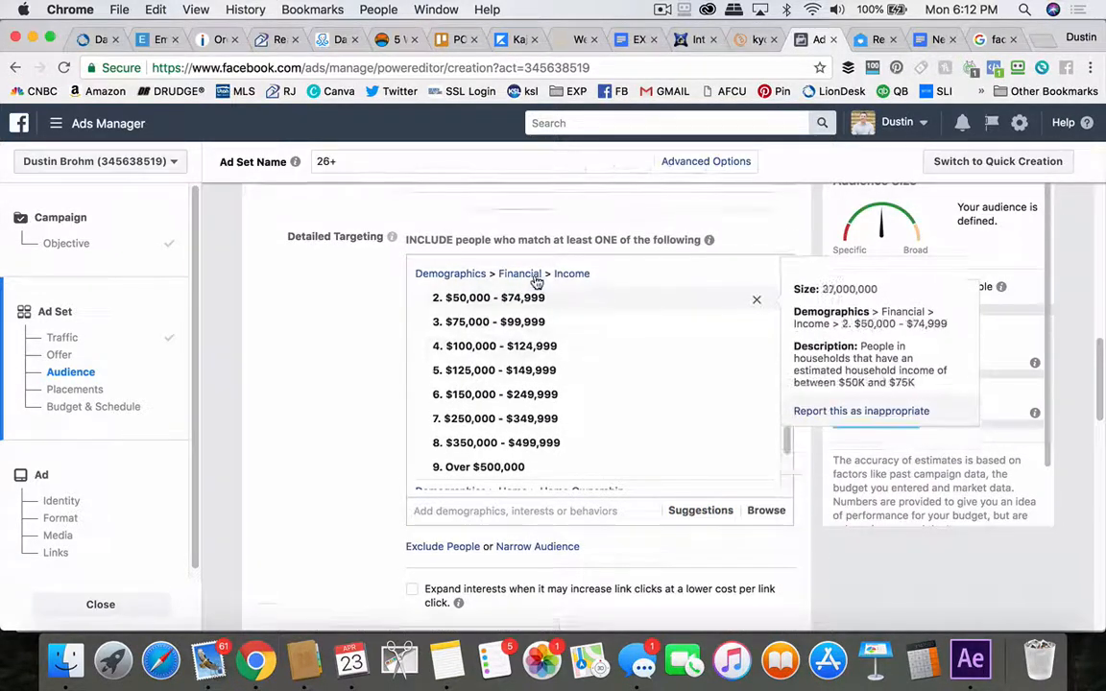
pyautogui.scroll(-2, 312, 350)
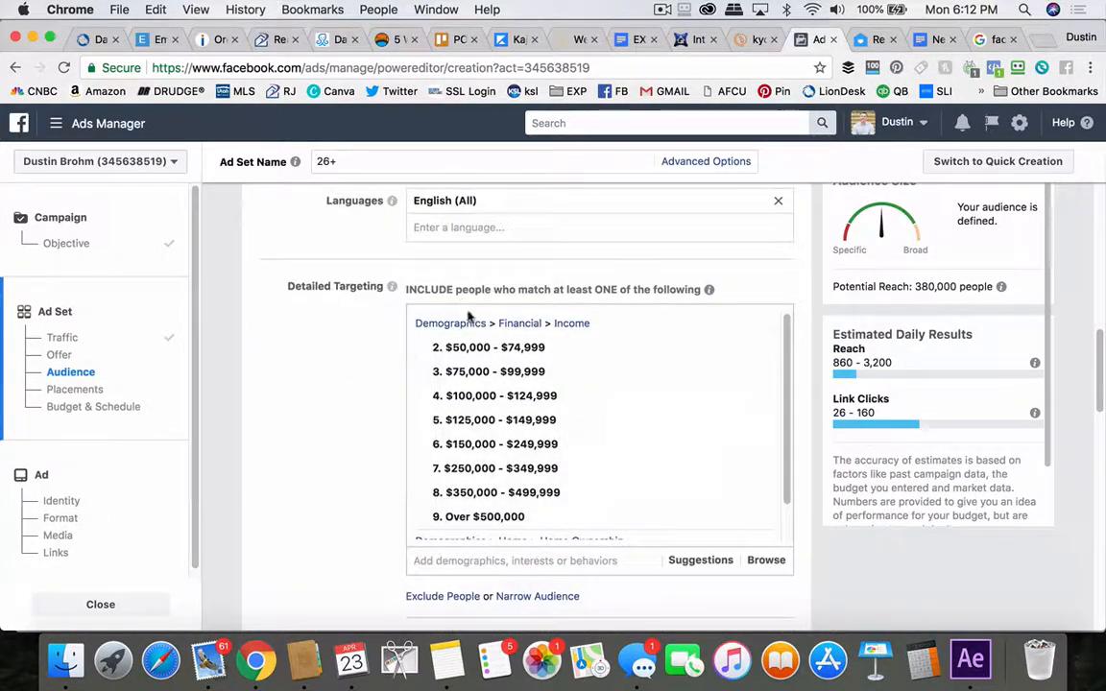
pyautogui.scroll(-2, 432, 394)
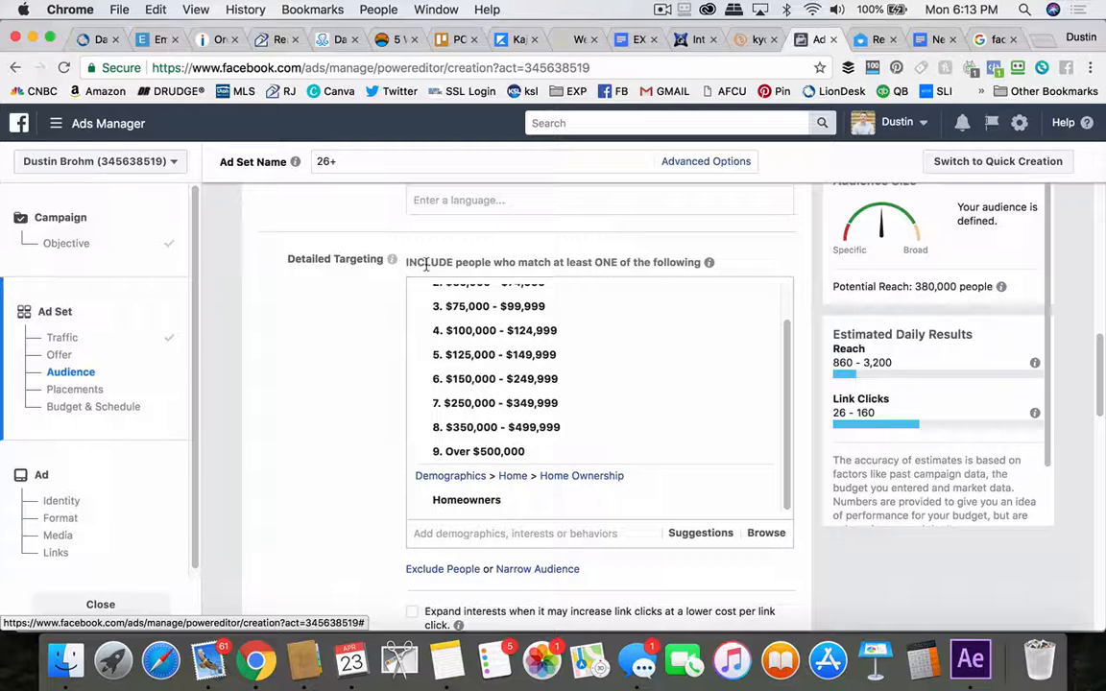
pyautogui.moveTo(554, 262); pyautogui.dragTo(709, 262)
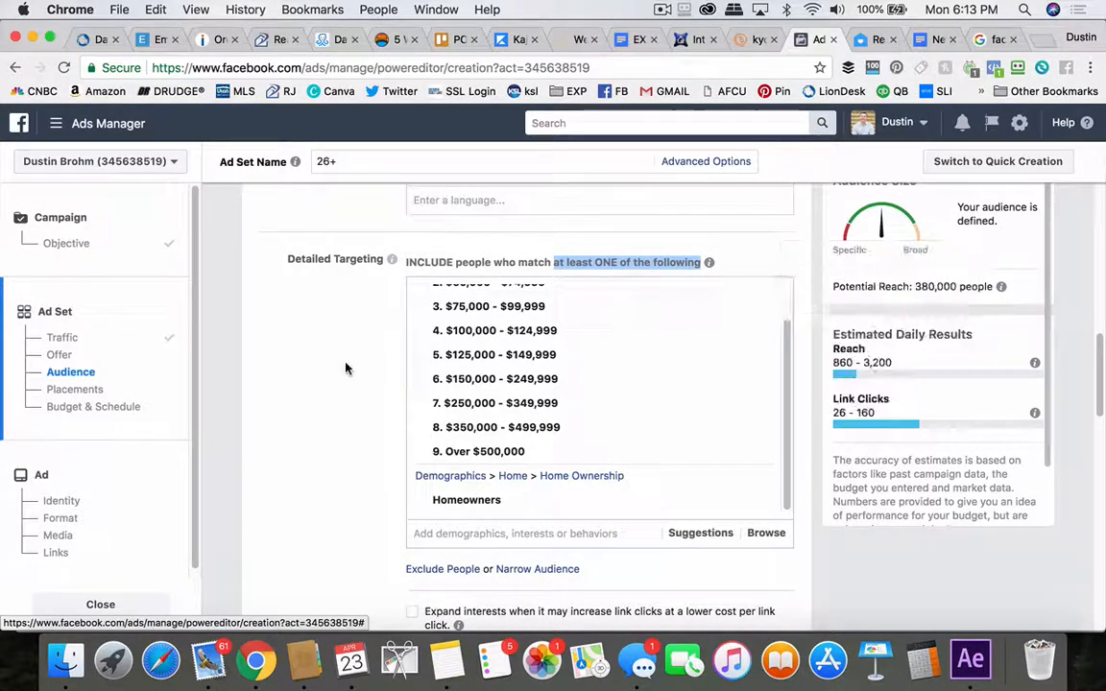
pyautogui.scroll(-1, 593, 316)
pyautogui.moveTo(497, 478)
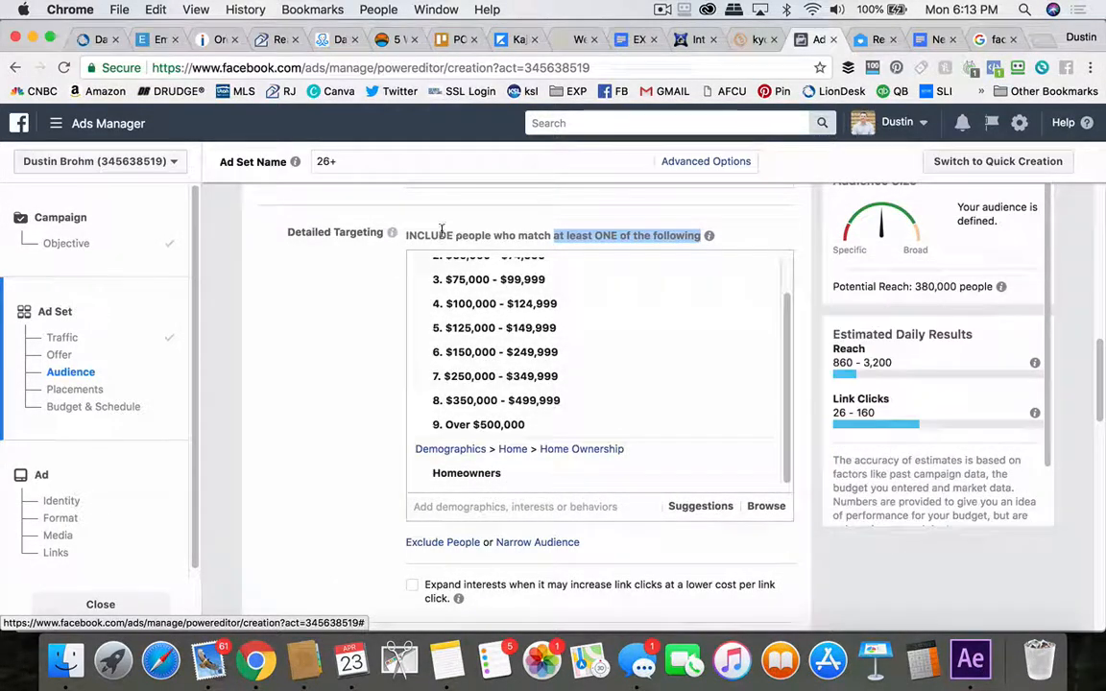
pyautogui.moveTo(466, 487)
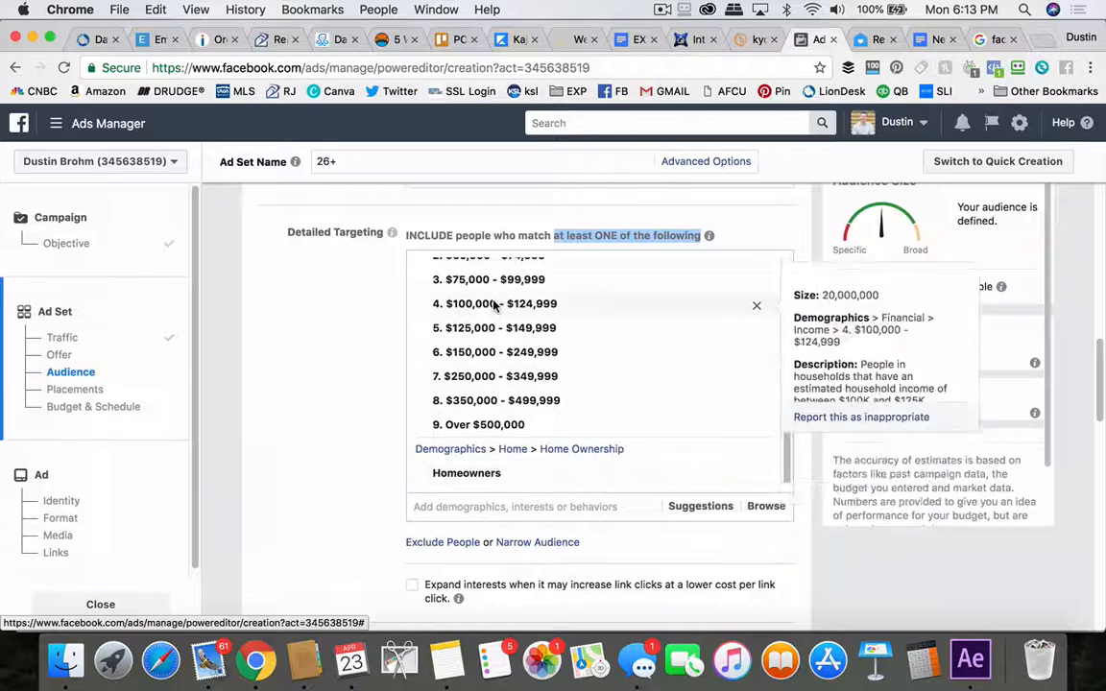
pyautogui.scroll(1, 490, 323)
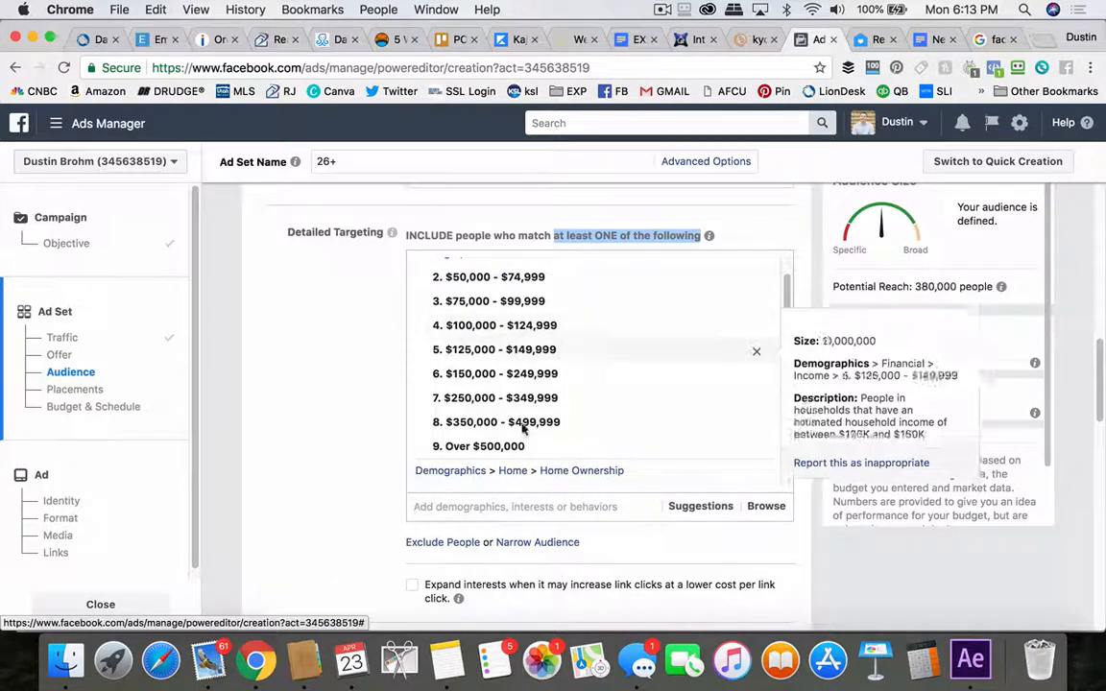
pyautogui.scroll(-1, 499, 451)
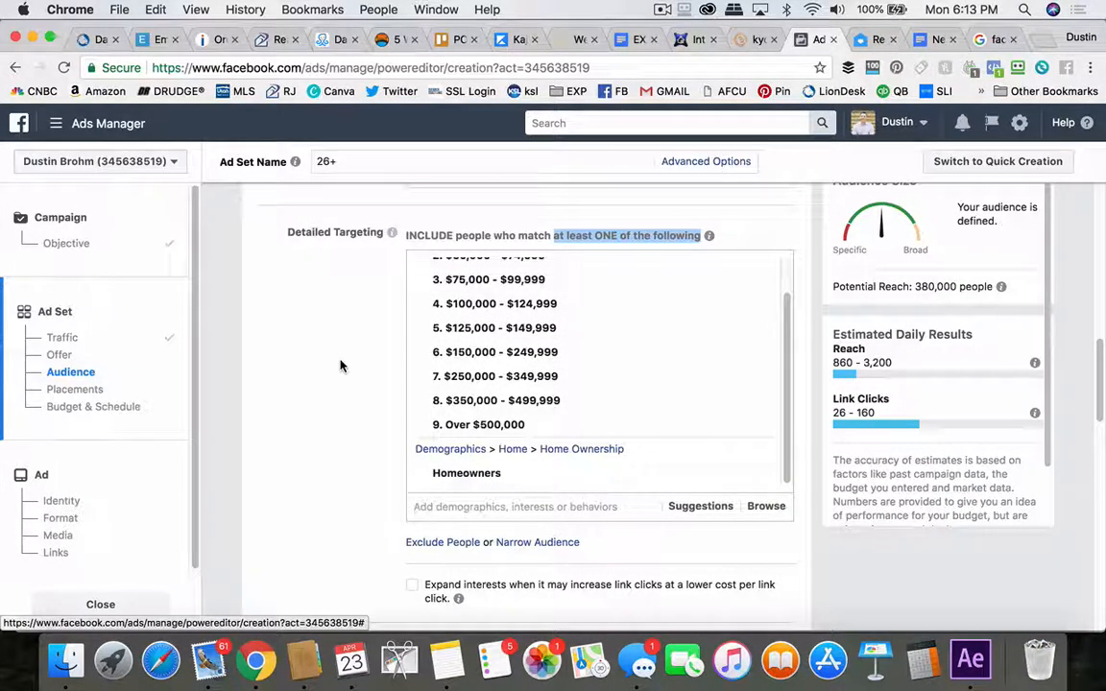
pyautogui.moveTo(591, 354)
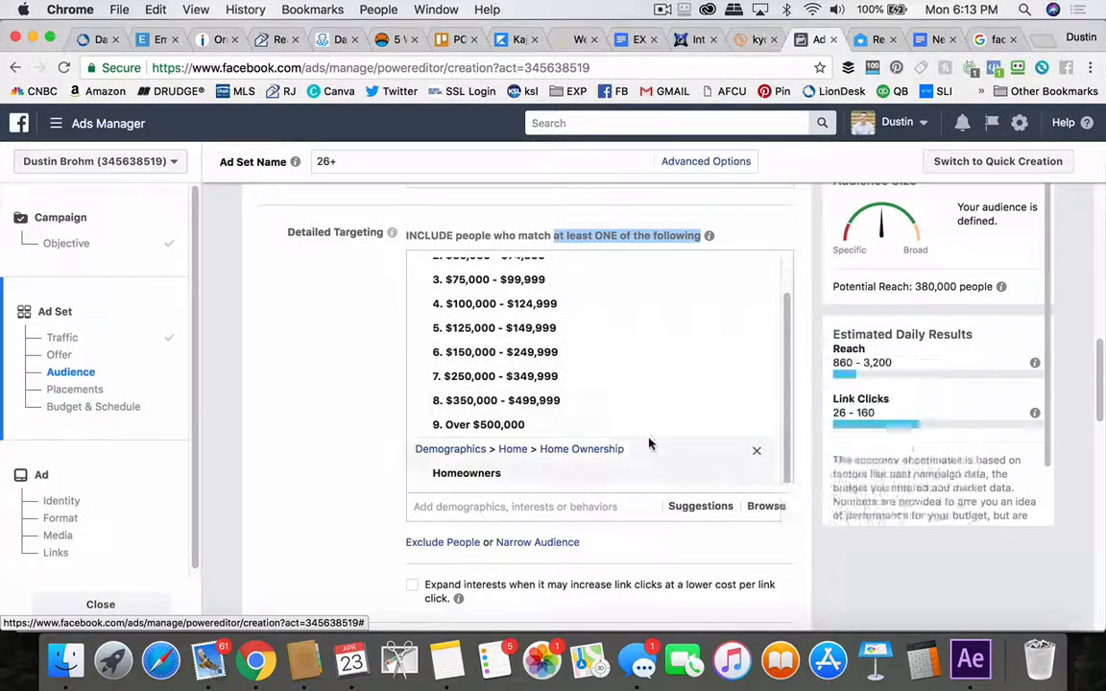
# - Remove Homeowners from the first inclusion group and narrow the audience with a second condition people must also match
pyautogui.click(758, 477)
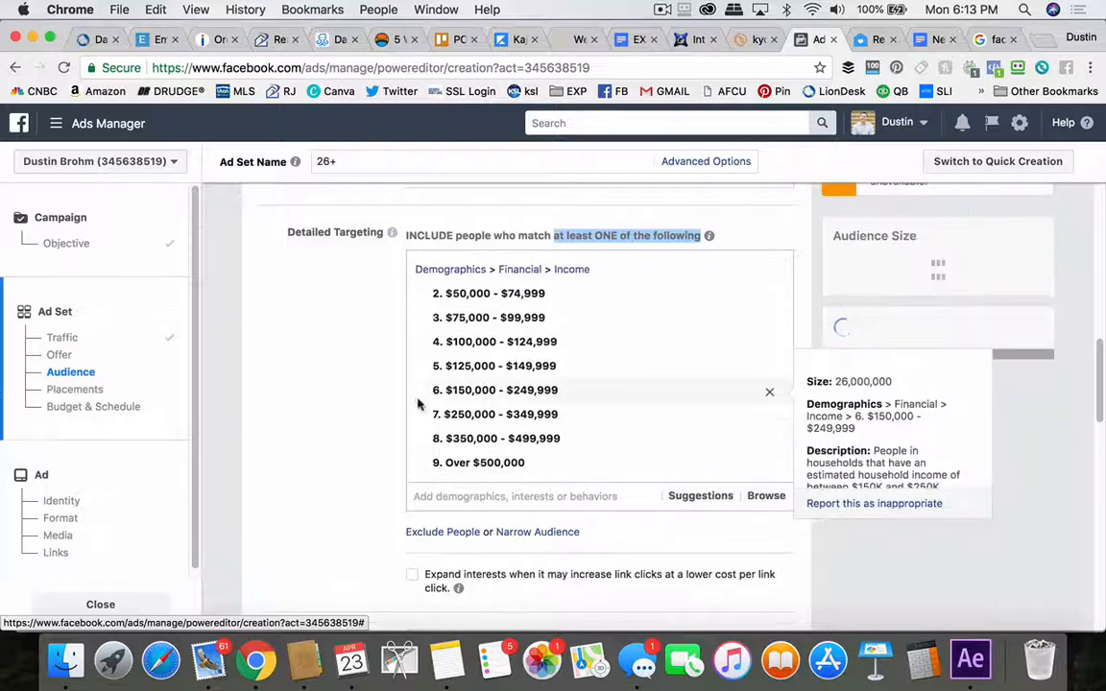
pyautogui.click(551, 518)
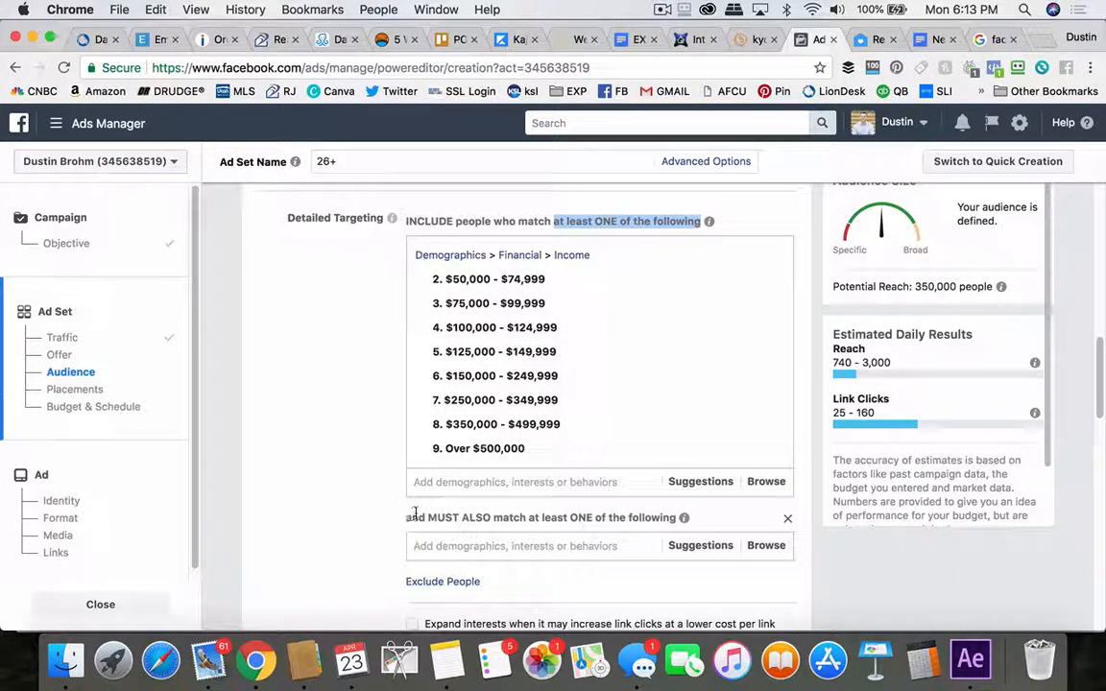
pyautogui.moveTo(427, 518); pyautogui.dragTo(645, 518)
pyautogui.click(663, 517)
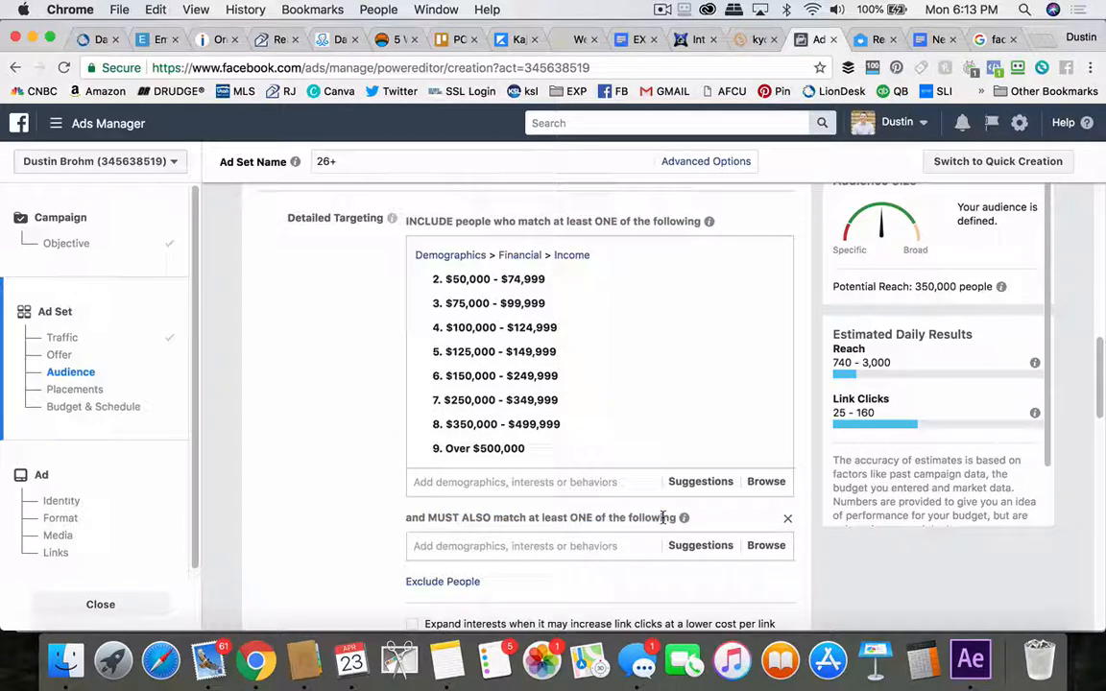
# - Find homeowner for the must-also-match condition and add the Homeowners demographic to it
pyautogui.click(437, 546)
pyautogui.write('home')
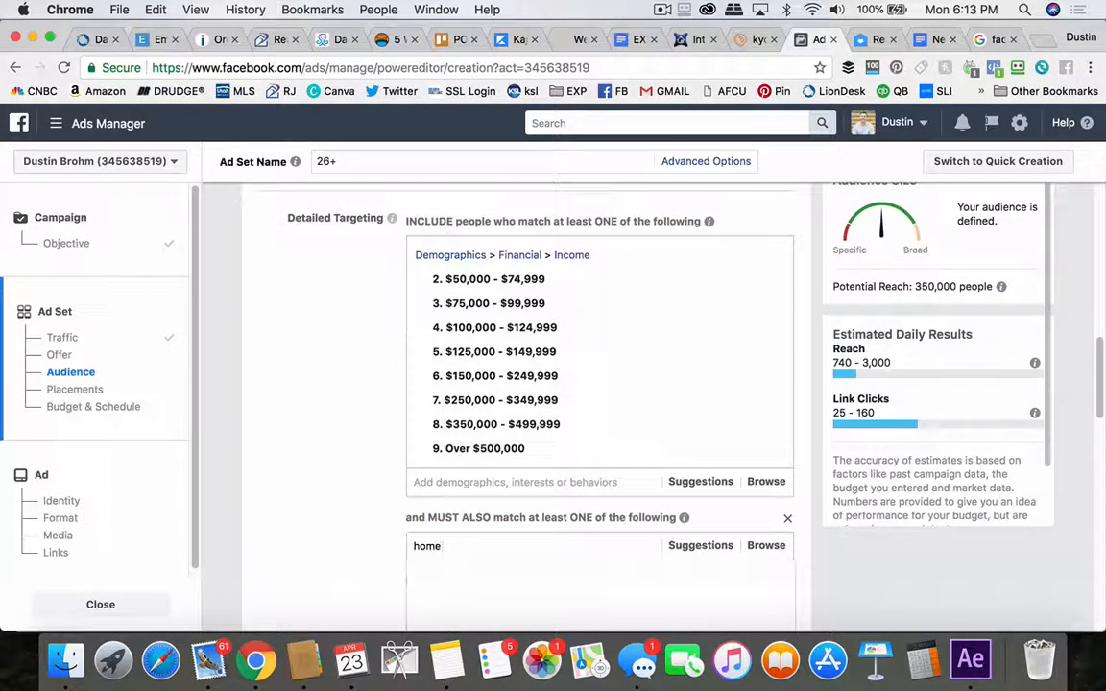
pyautogui.write('owner')
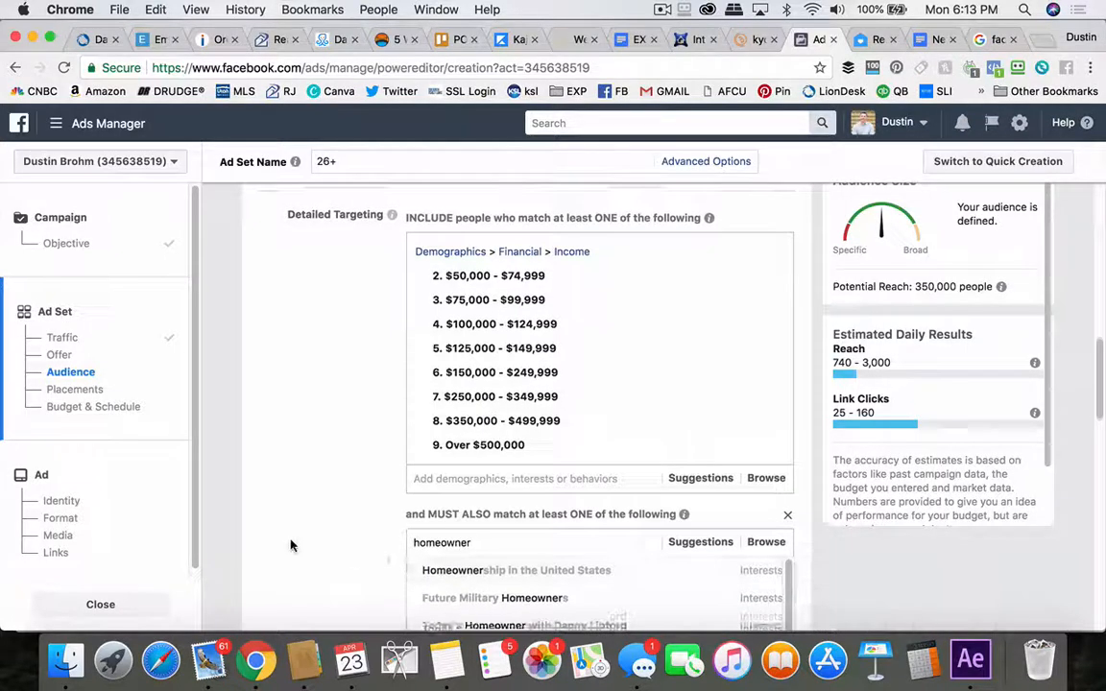
pyautogui.scroll(-3, 312, 531)
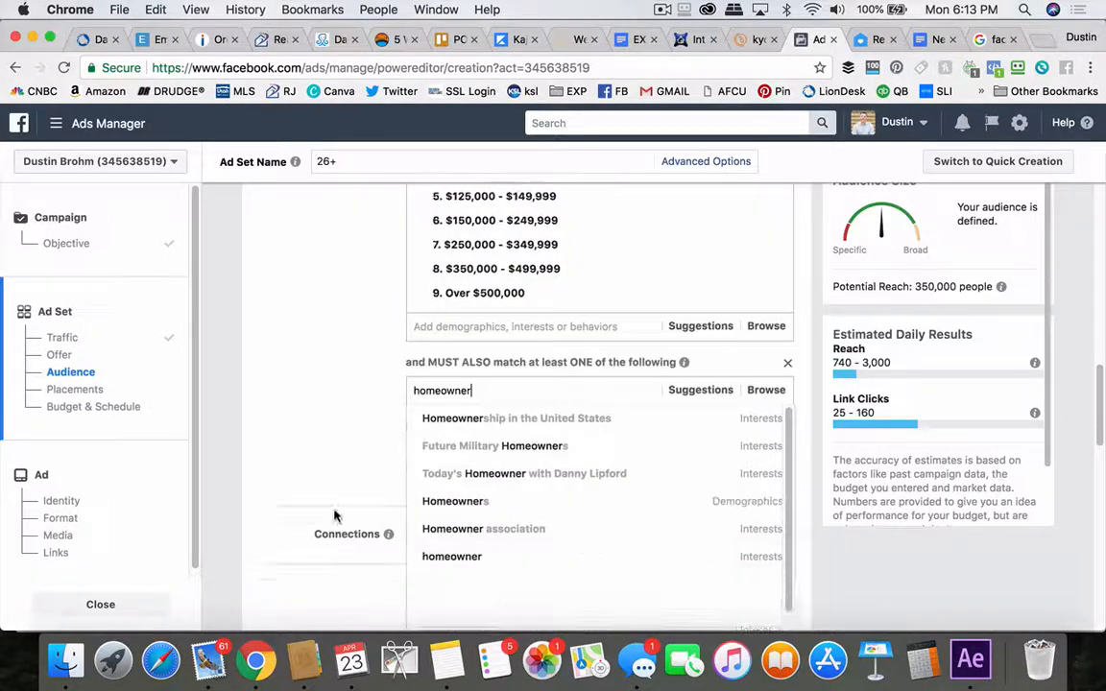
pyautogui.click(534, 506)
pyautogui.scroll(3, 441, 308)
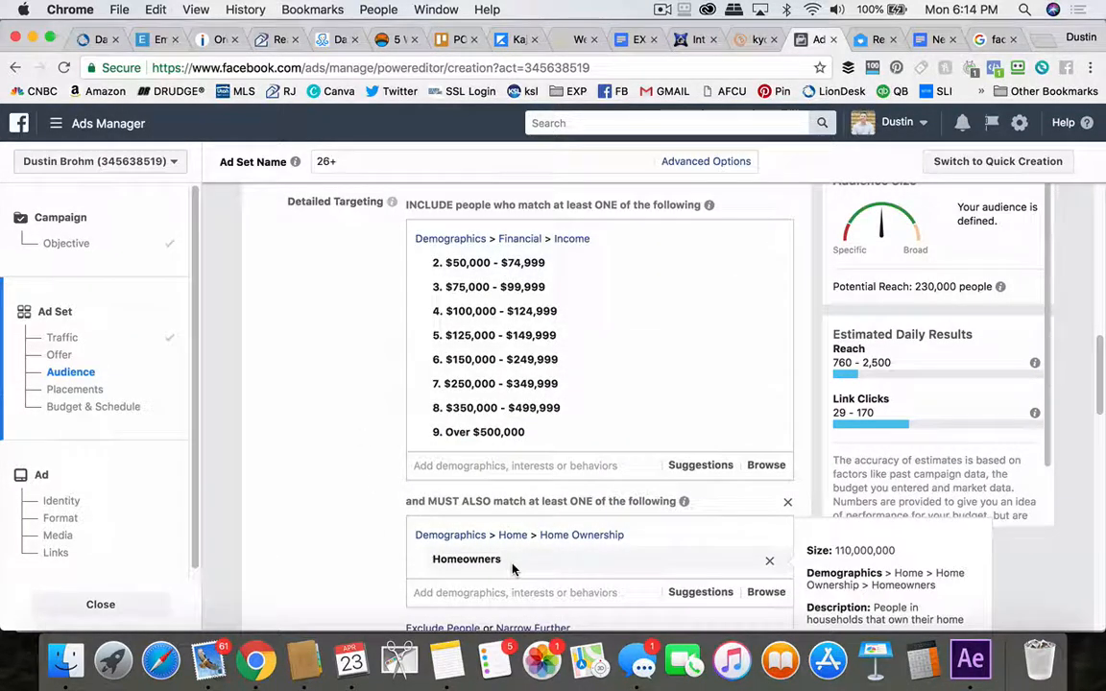
# - Add an exclusion to the detailed targeting for people with the job title Realtor
pyautogui.scroll(-1, 512, 569)
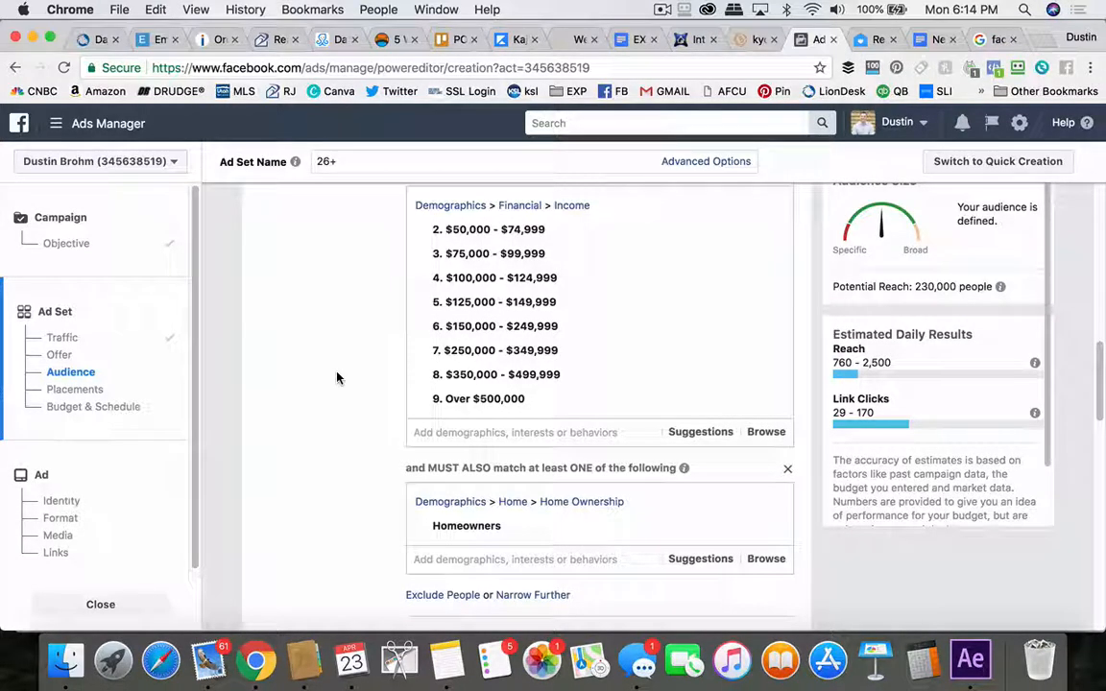
pyautogui.scroll(-2, 337, 377)
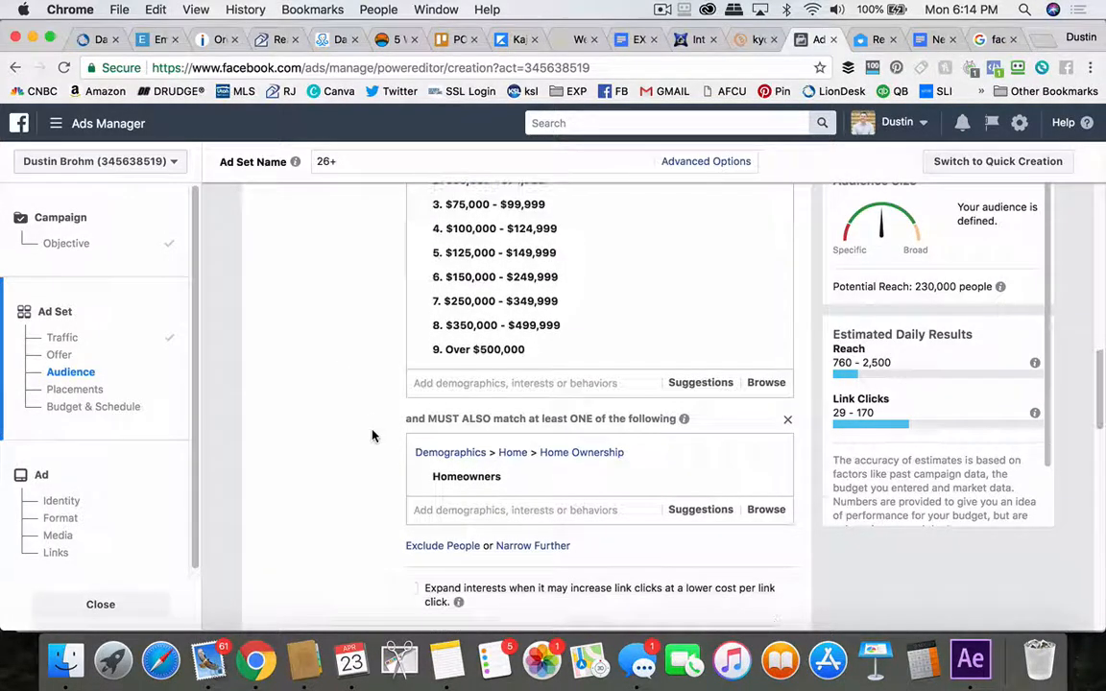
pyautogui.scroll(-2, 374, 439)
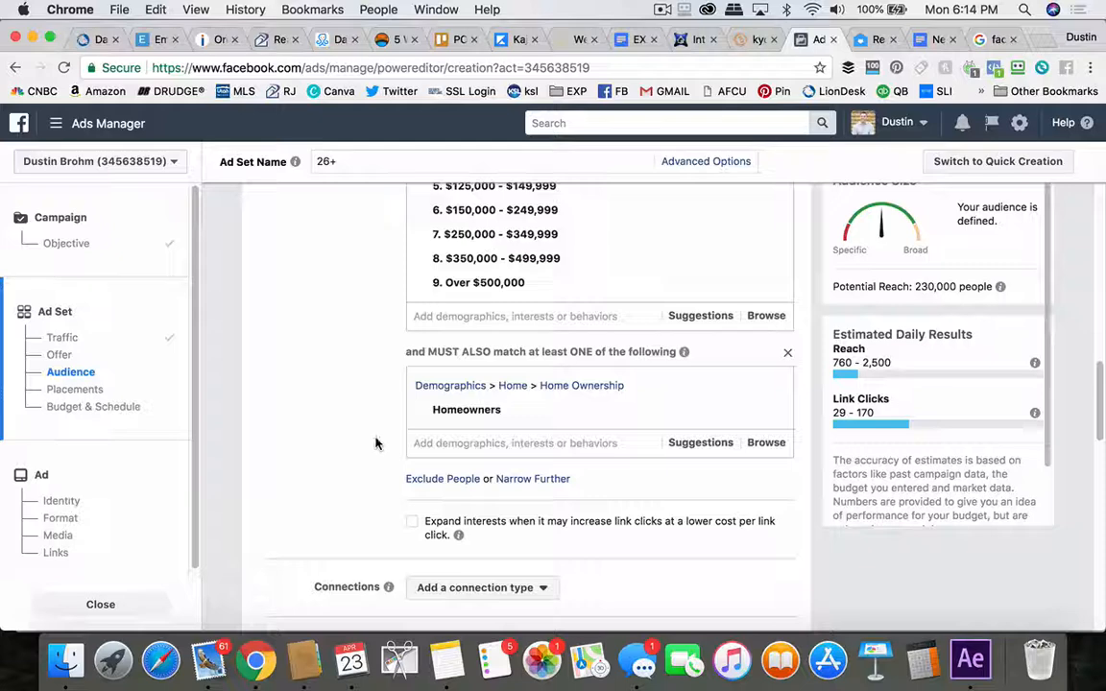
pyautogui.click(457, 485)
pyautogui.write('Realtor')
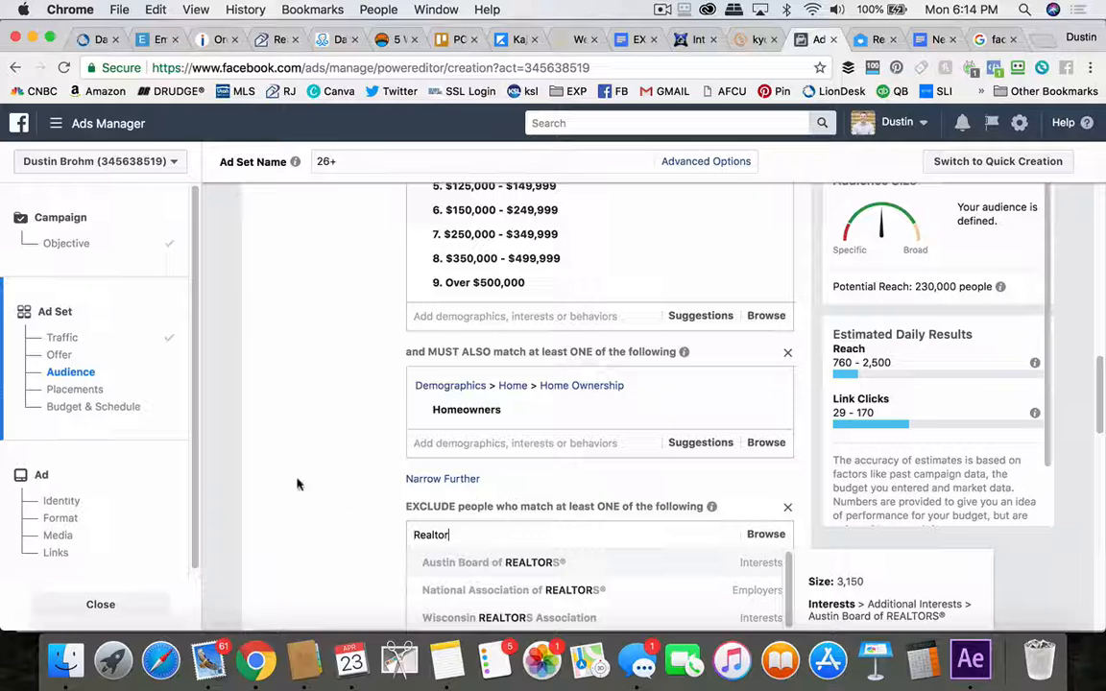
pyautogui.scroll(-3, 298, 485)
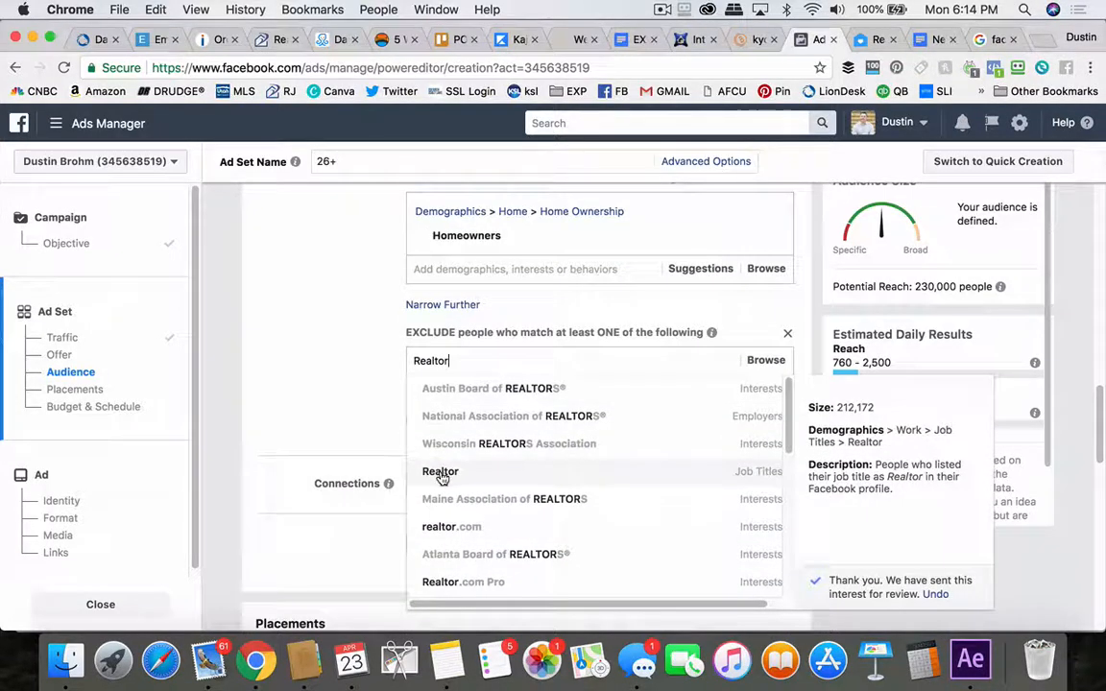
pyautogui.click(441, 473)
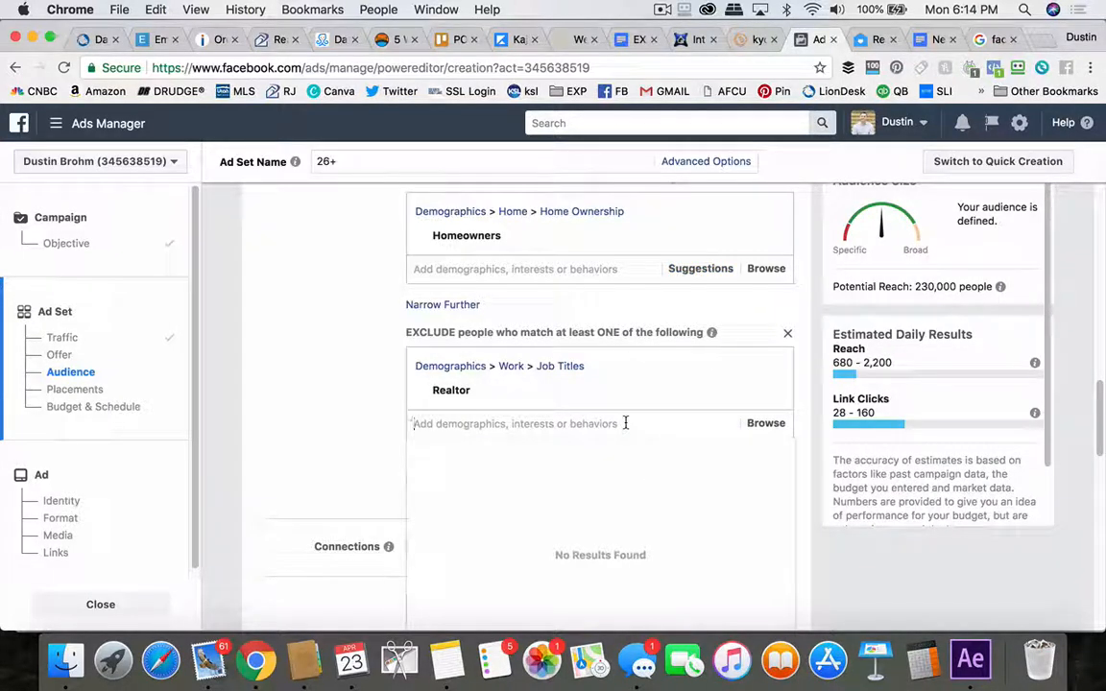
# - Find broker for the exclusion group and add the job title Real estate broker
pyautogui.write('broker')
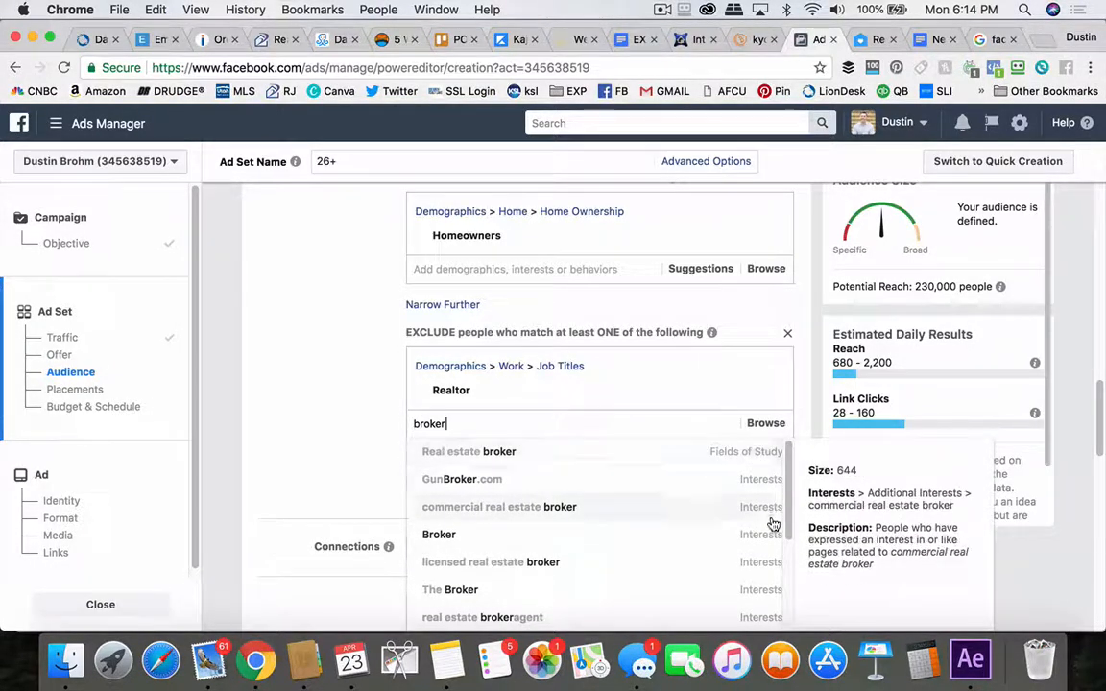
pyautogui.scroll(-2, 770, 523)
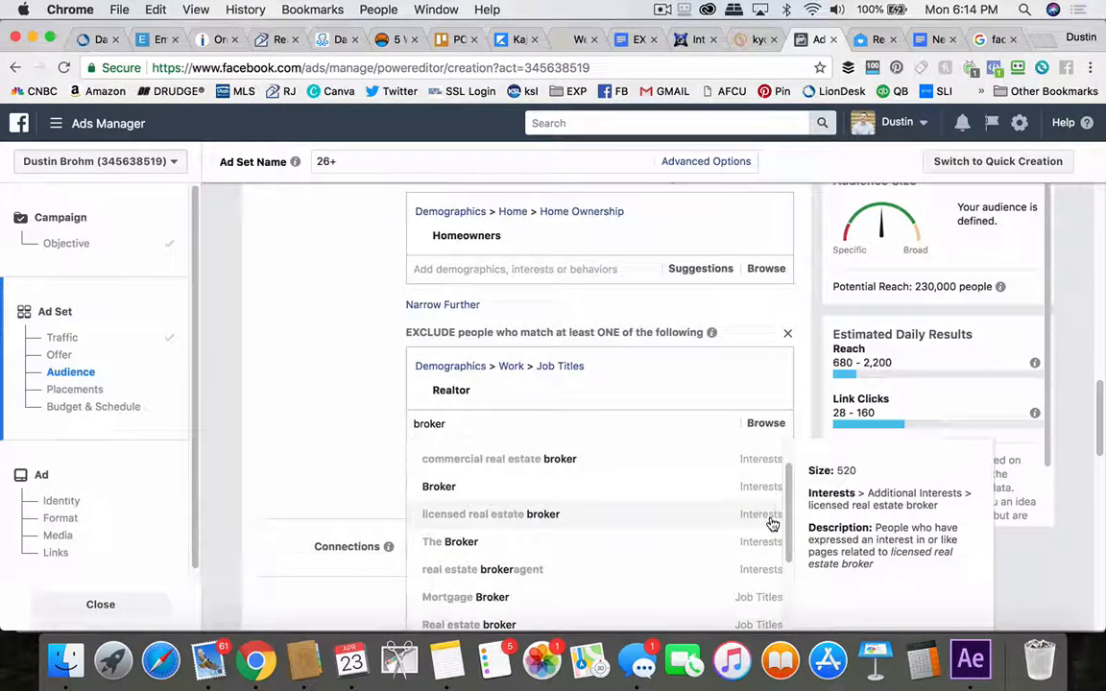
pyautogui.click(765, 624)
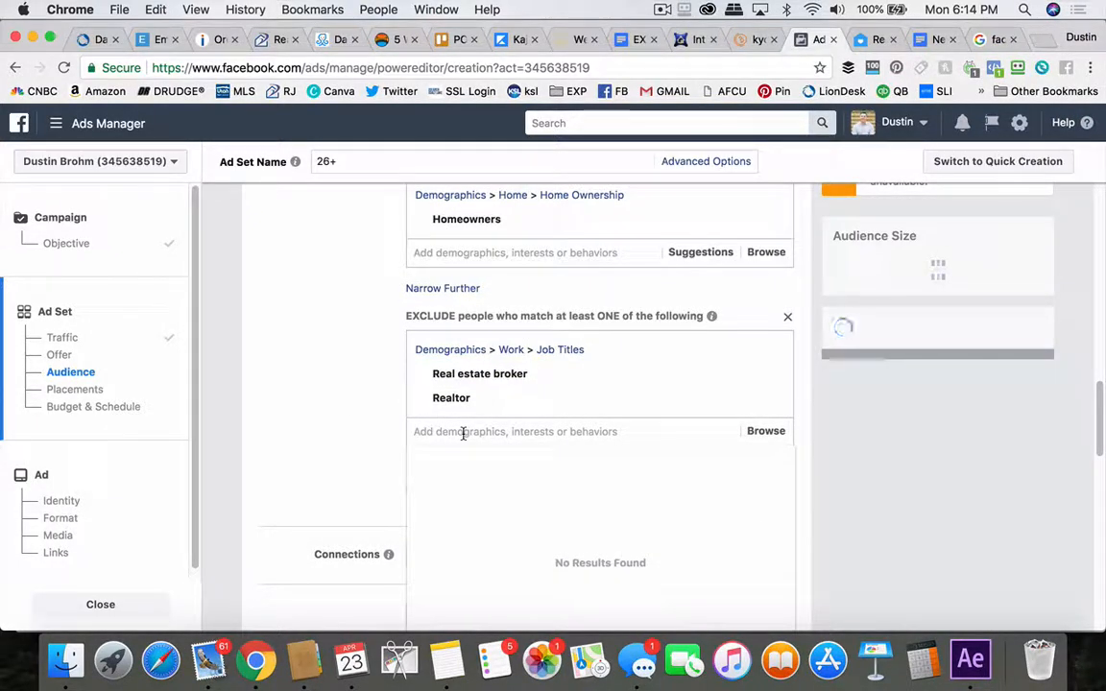
# - Find real estate for the exclusion group and add the job title Licensed Real Estate Broker
pyautogui.write('real estate')
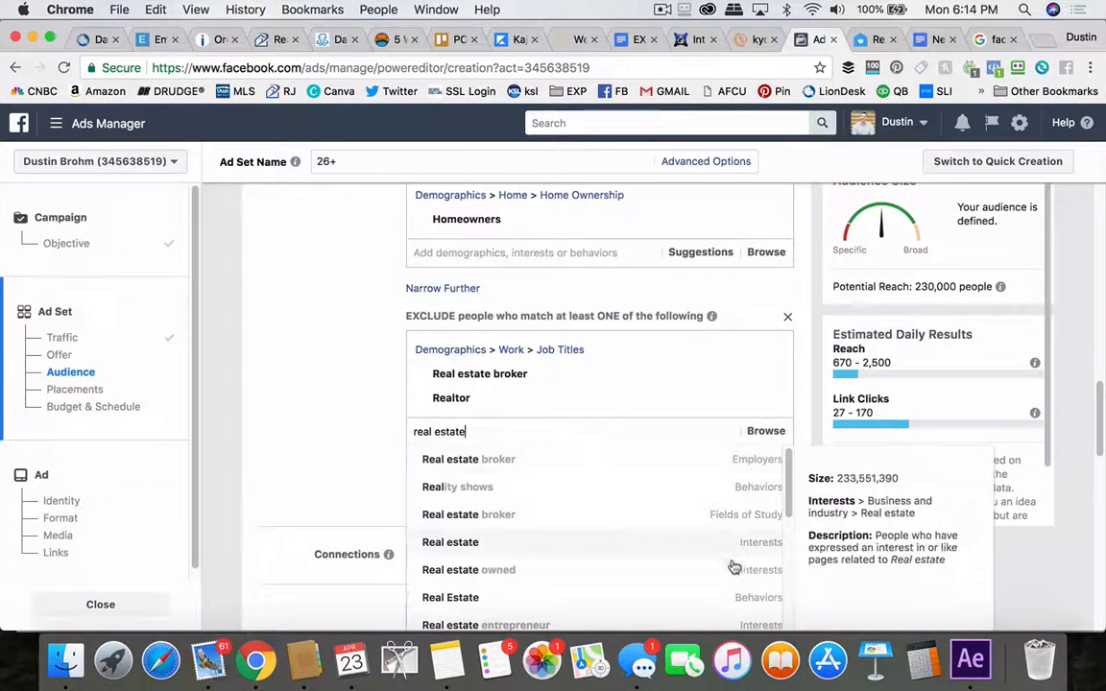
pyautogui.scroll(-10, 731, 572)
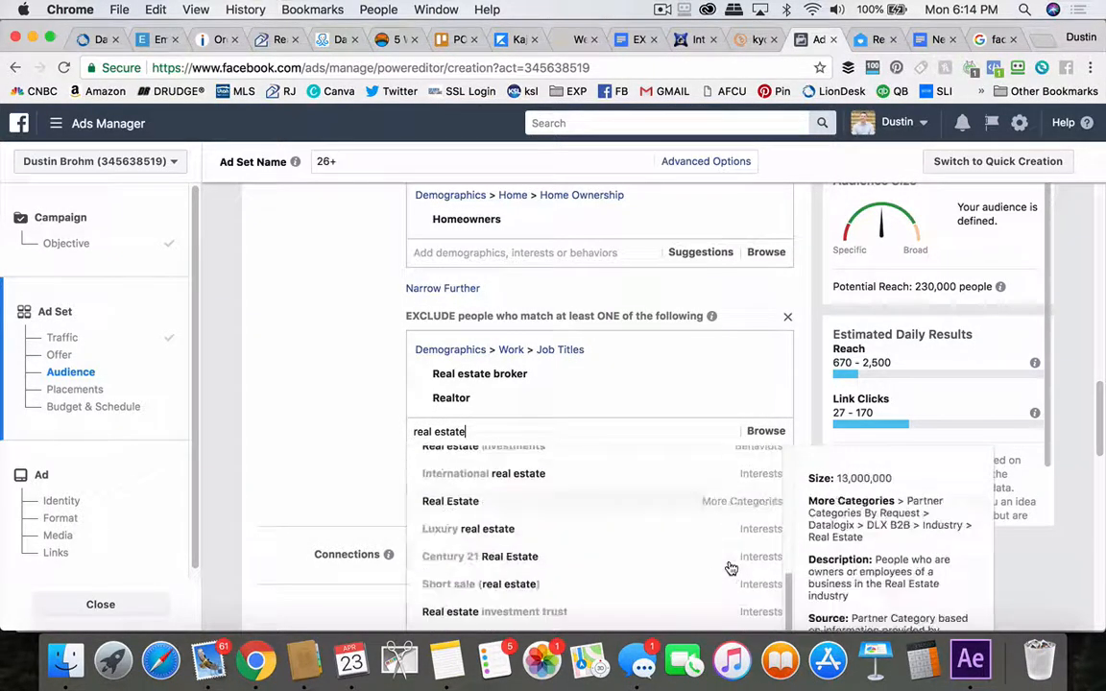
pyautogui.scroll(-2, 731, 569)
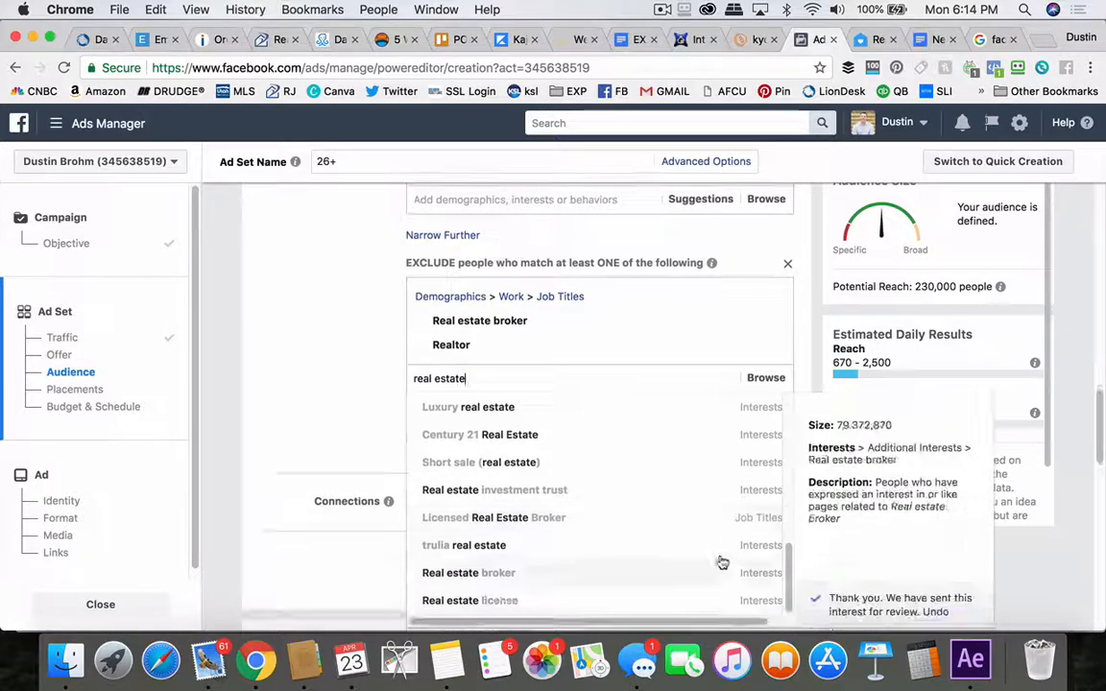
pyautogui.click(507, 521)
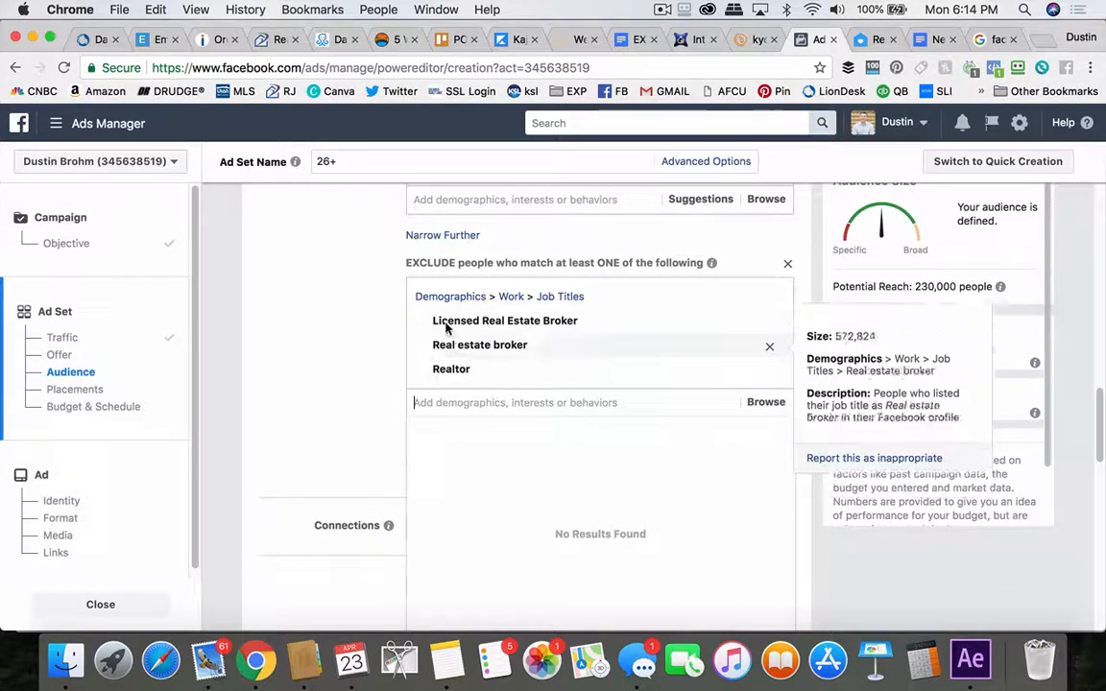
pyautogui.moveTo(445, 372)
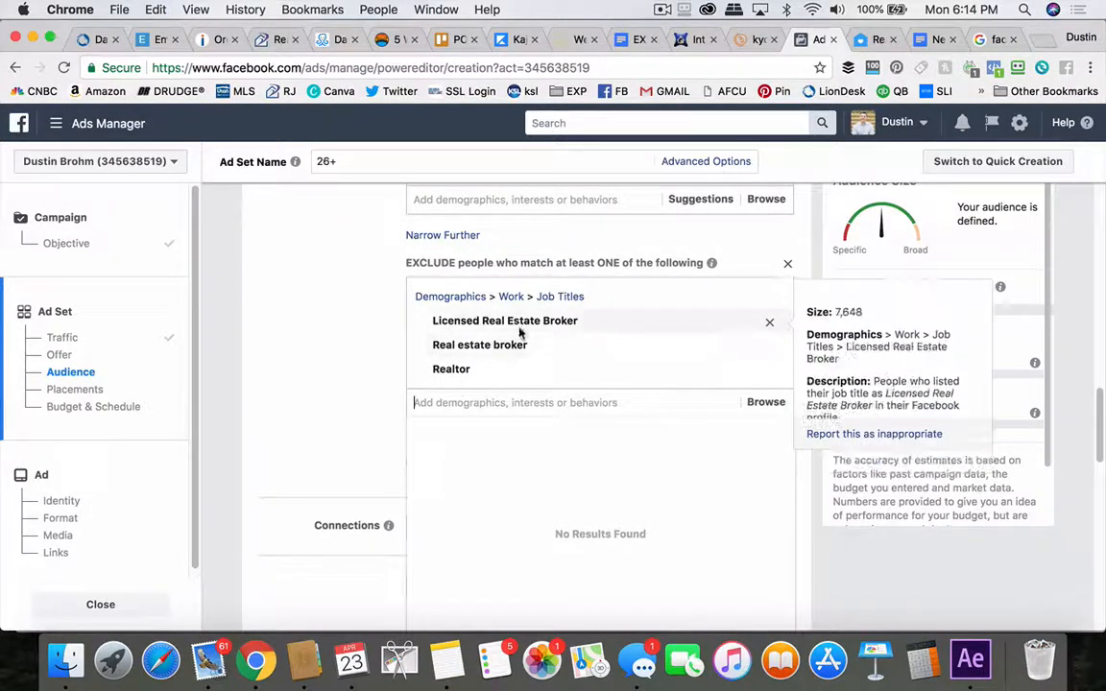
pyautogui.moveTo(473, 335)
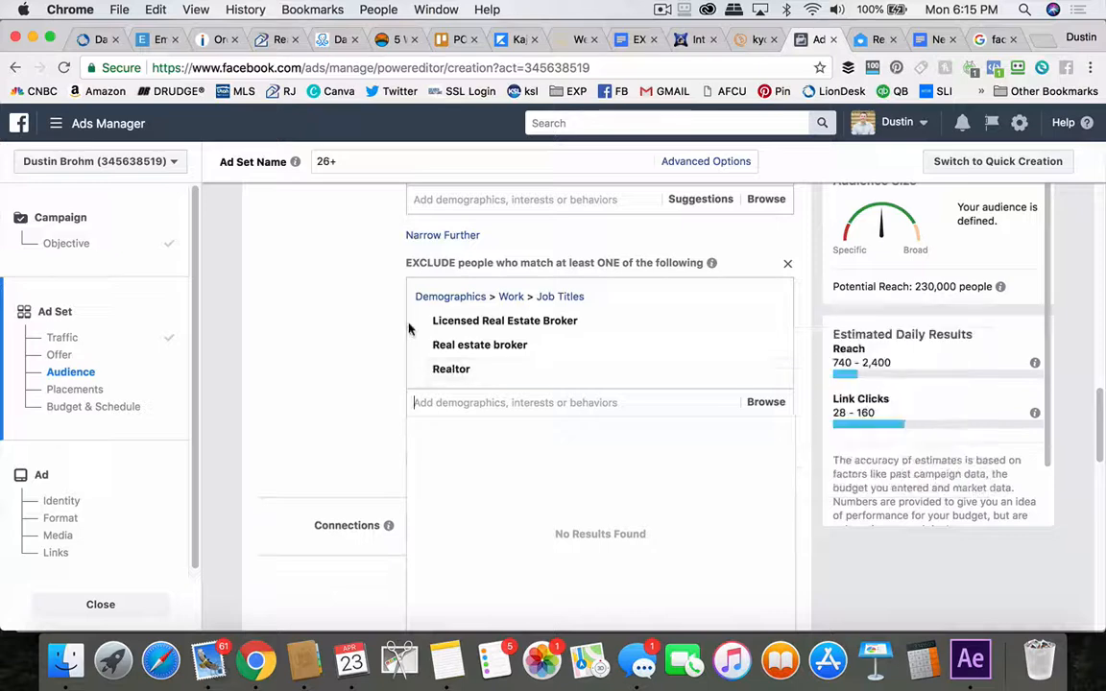
pyautogui.click(345, 340)
# - Add a Facebook Pages connection that excludes people who like your Page
pyautogui.scroll(3, 346, 340)
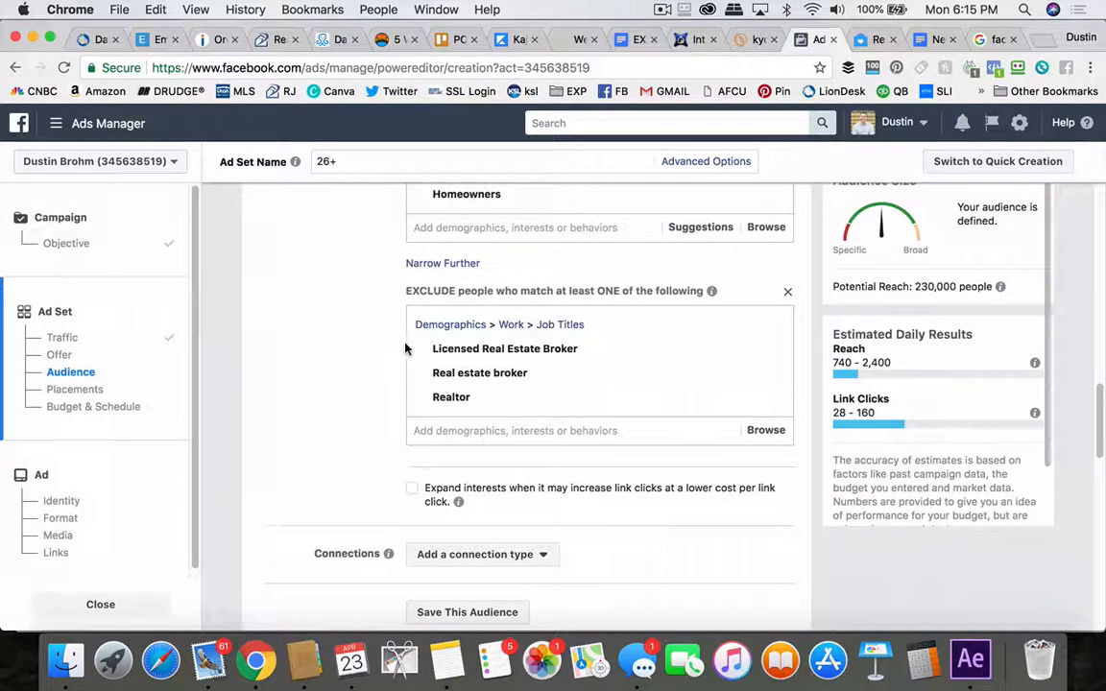
pyautogui.scroll(-5, 394, 356)
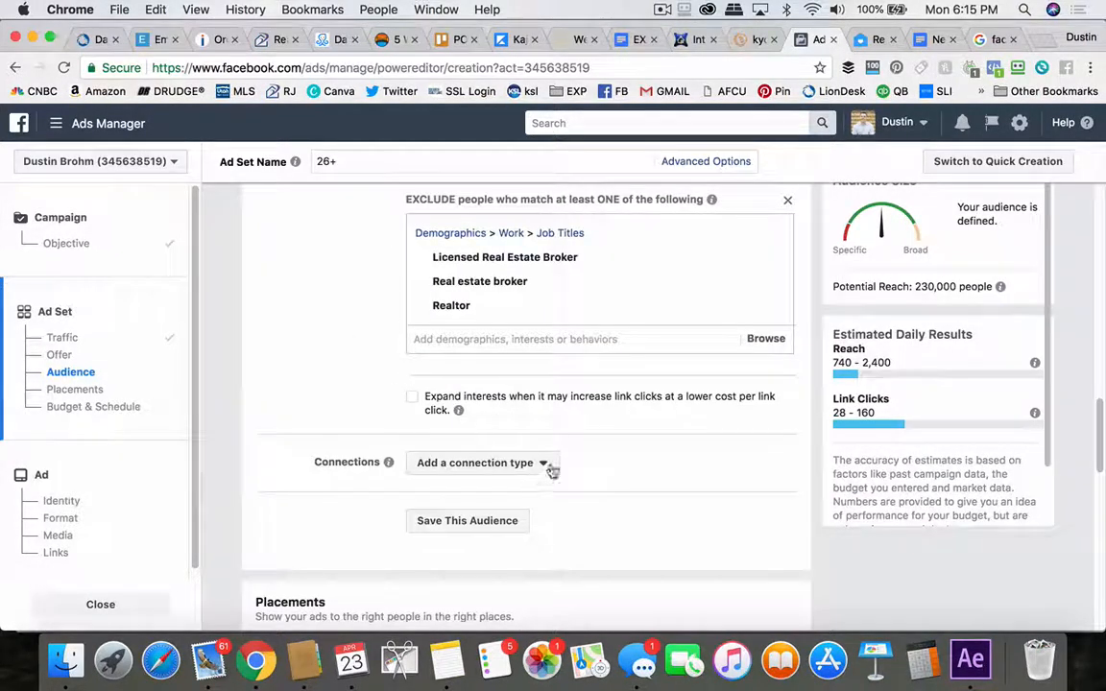
pyautogui.click(544, 465)
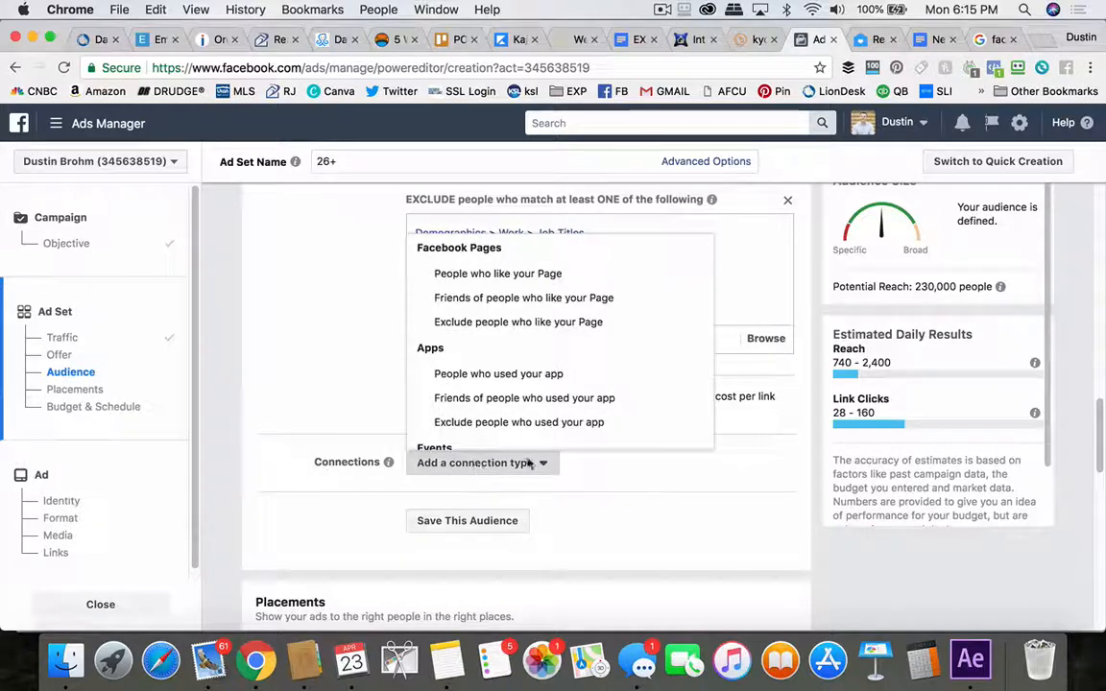
pyautogui.click(516, 325)
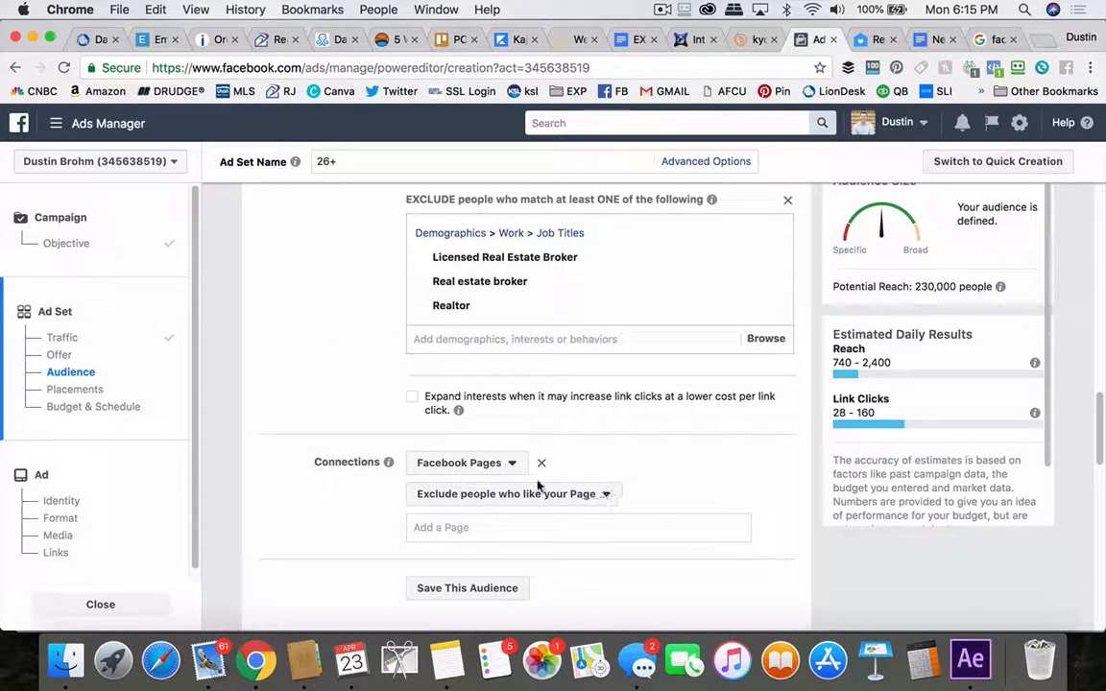
pyautogui.scroll(-1, 331, 404)
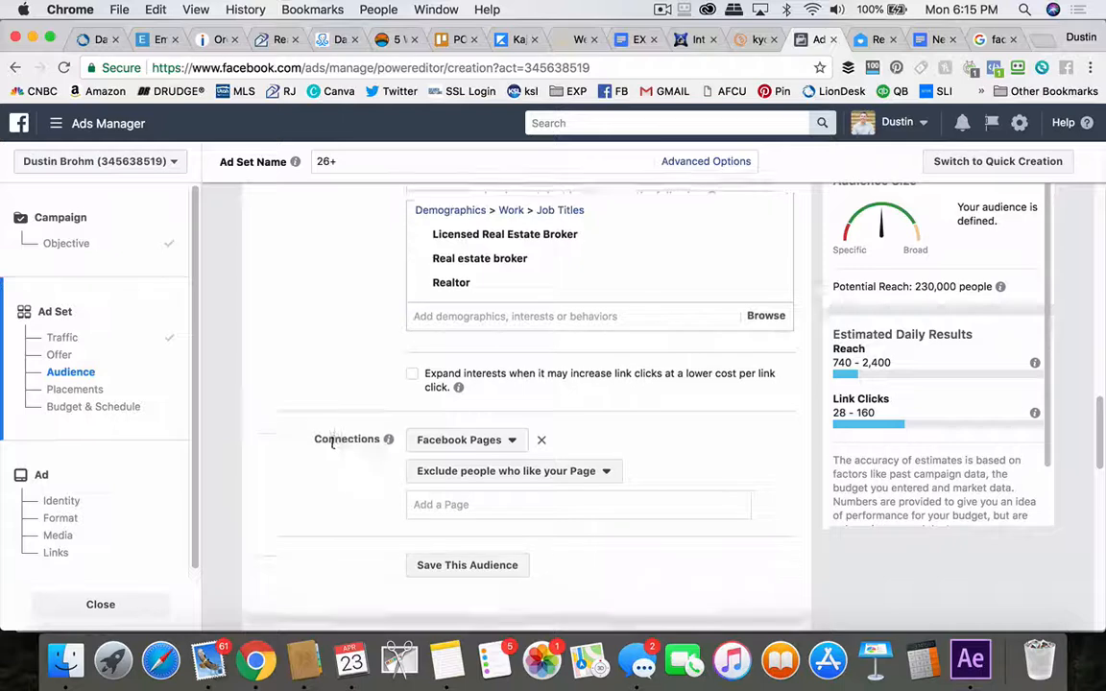
pyautogui.click(607, 469)
pyautogui.click(437, 538)
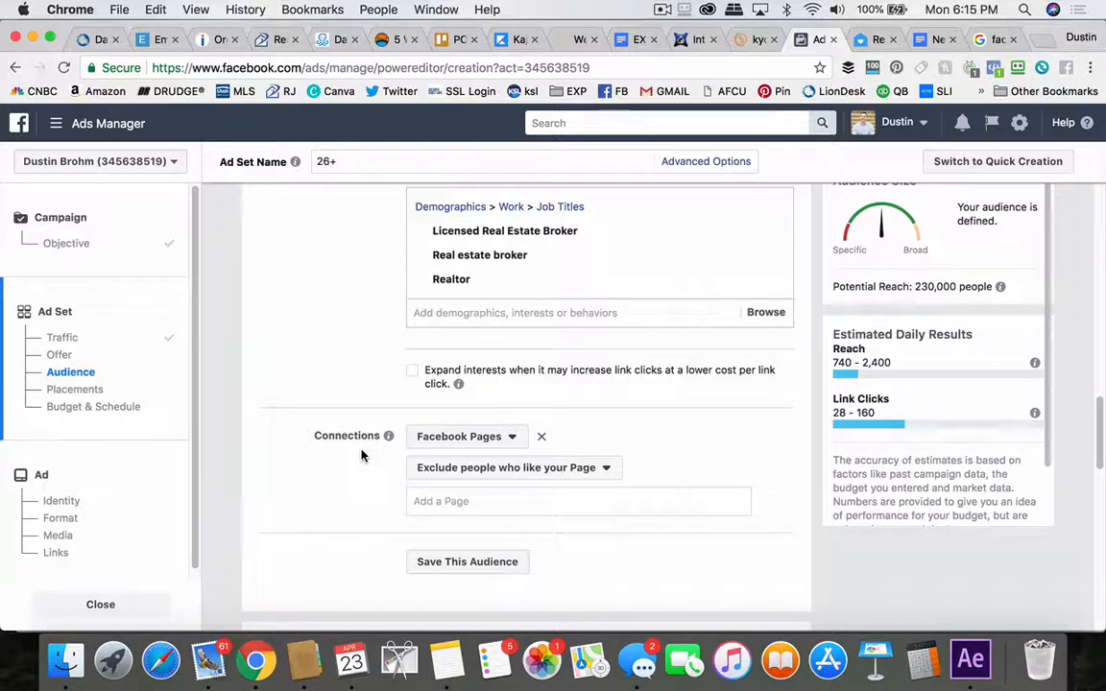
pyautogui.scroll(1, 348, 315)
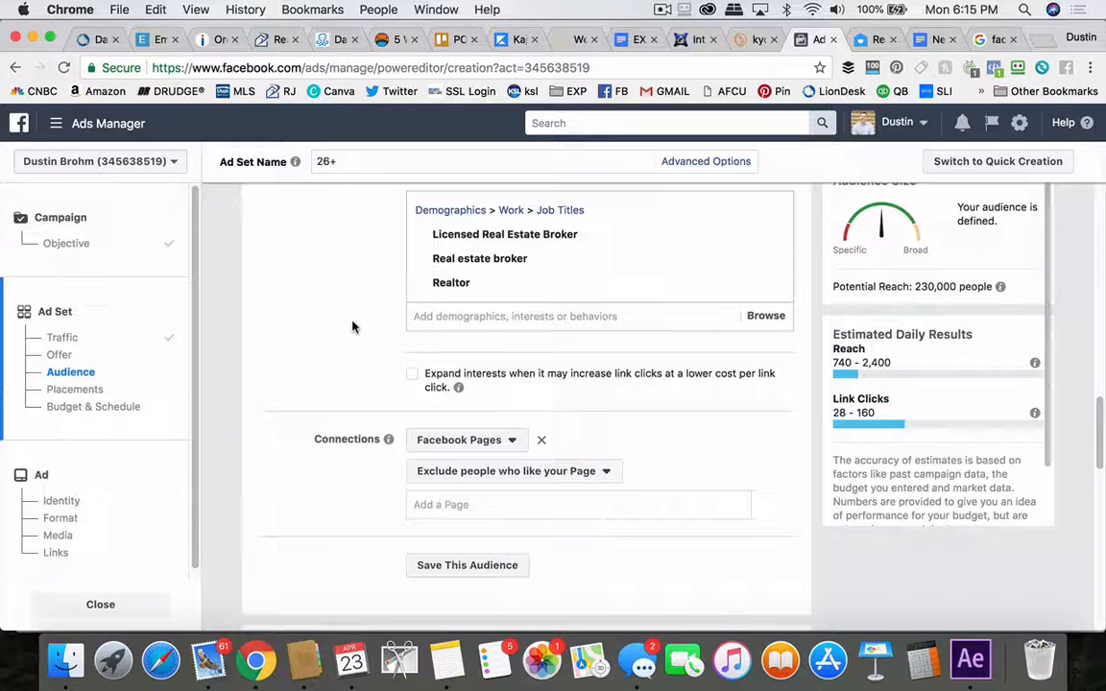
pyautogui.scroll(-3, 353, 326)
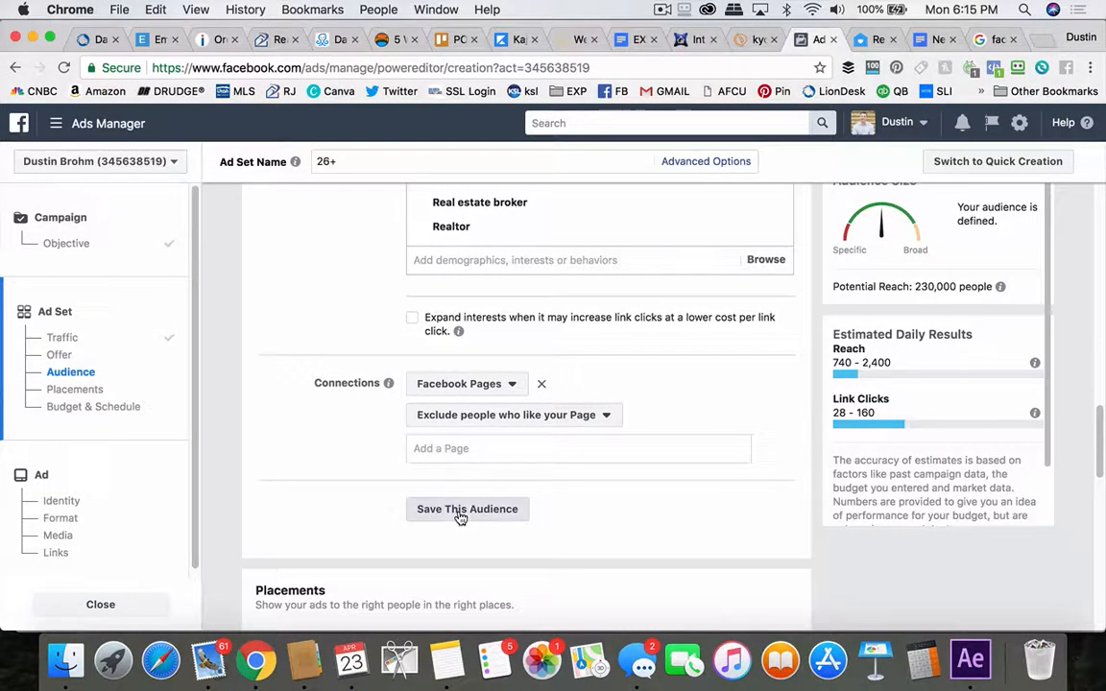
pyautogui.click(461, 511)
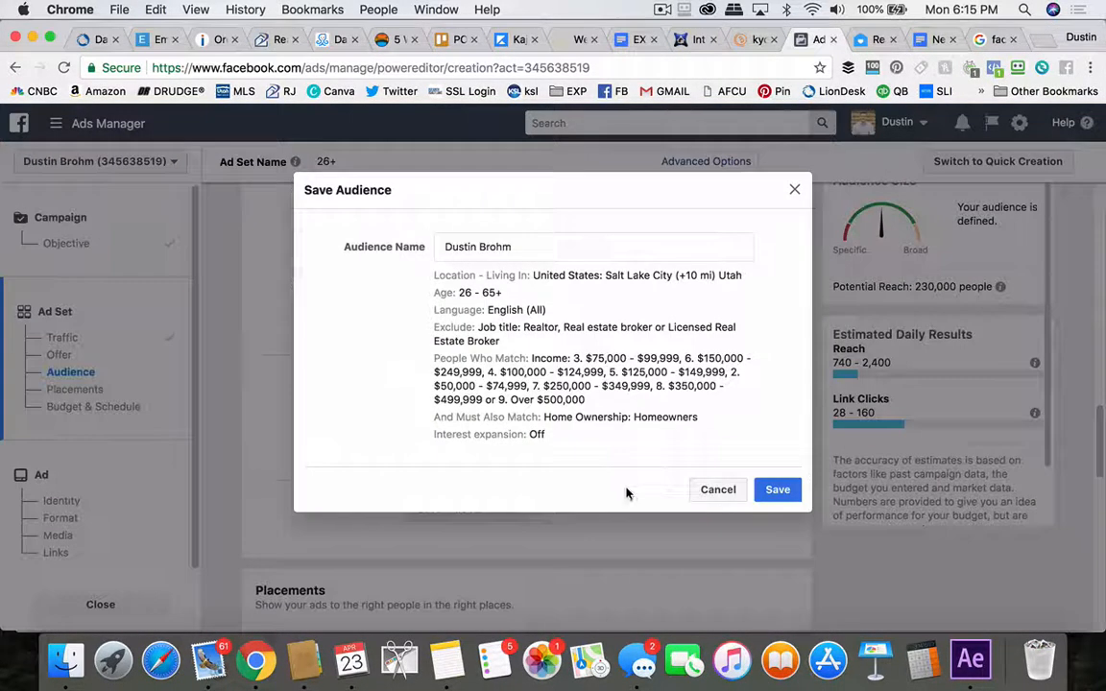
pyautogui.tripleClick(514, 245)
pyautogui.write('TEST')
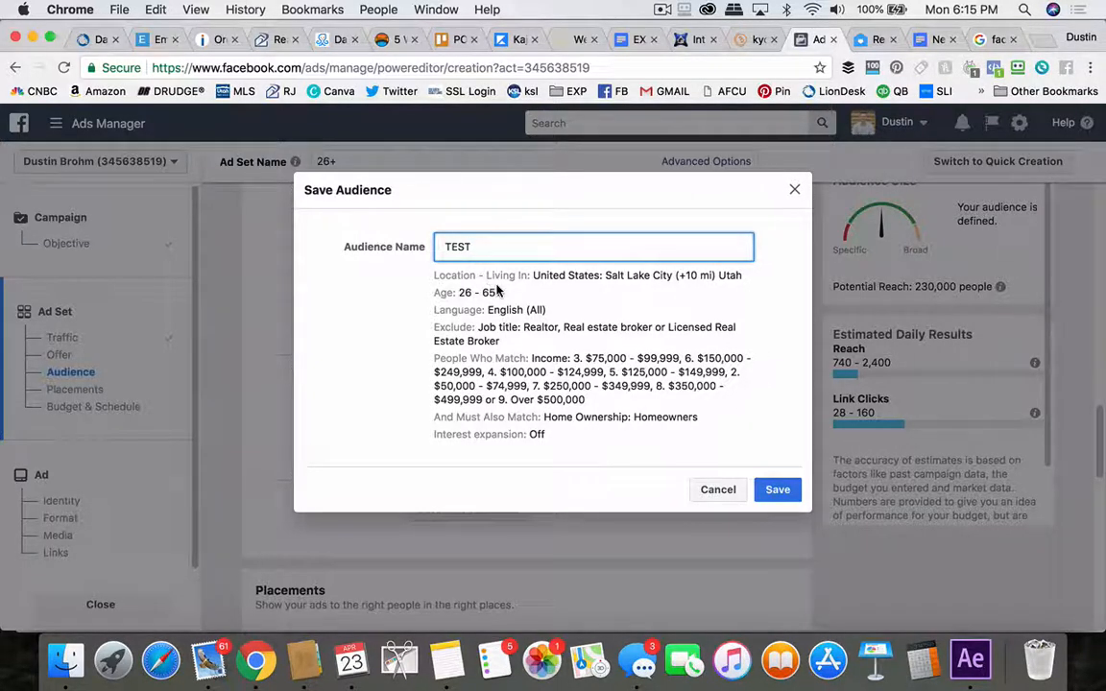
pyautogui.moveTo(460, 293); pyautogui.dragTo(506, 299)
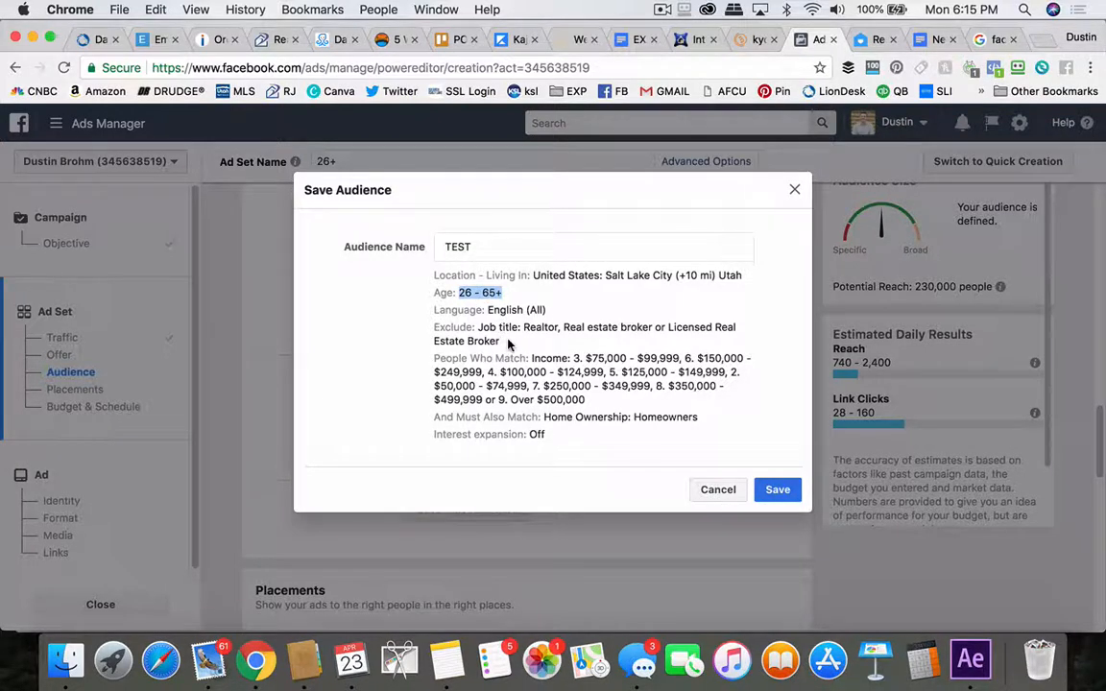
pyautogui.moveTo(509, 344); pyautogui.dragTo(533, 329)
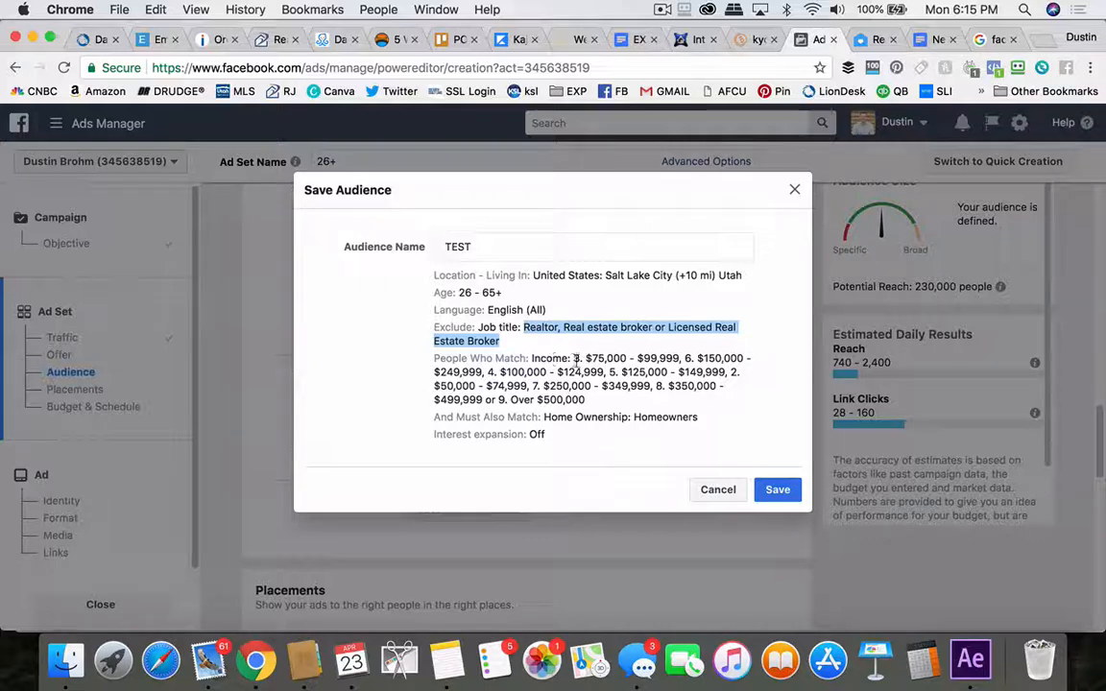
pyautogui.moveTo(540, 360); pyautogui.dragTo(706, 424)
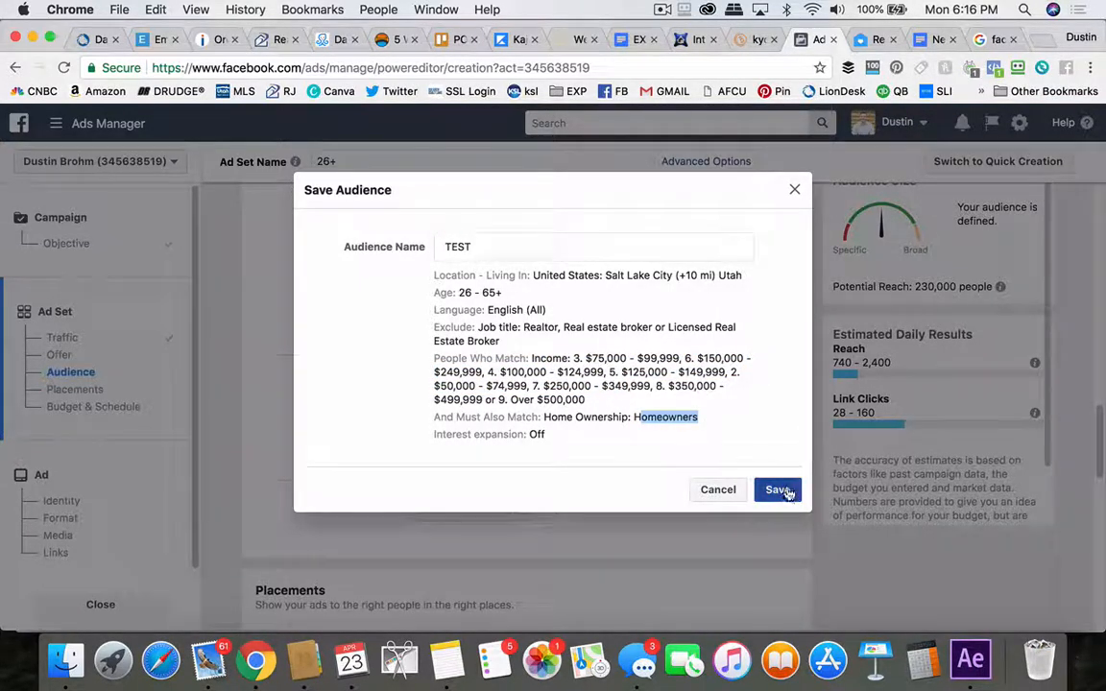
pyautogui.click(718, 491)
# - Switch the ad set's placements from automatic to Edit Placements
pyautogui.scroll(-2, 421, 495)
pyautogui.scroll(-4, 420, 496)
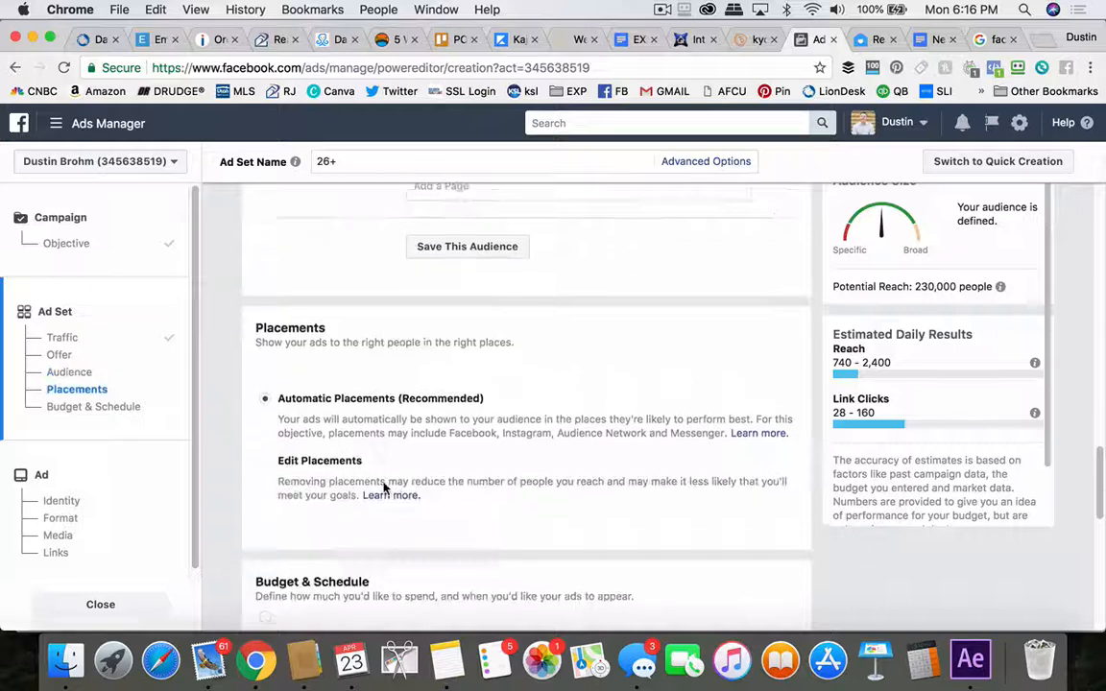
pyautogui.scroll(-1, 268, 257)
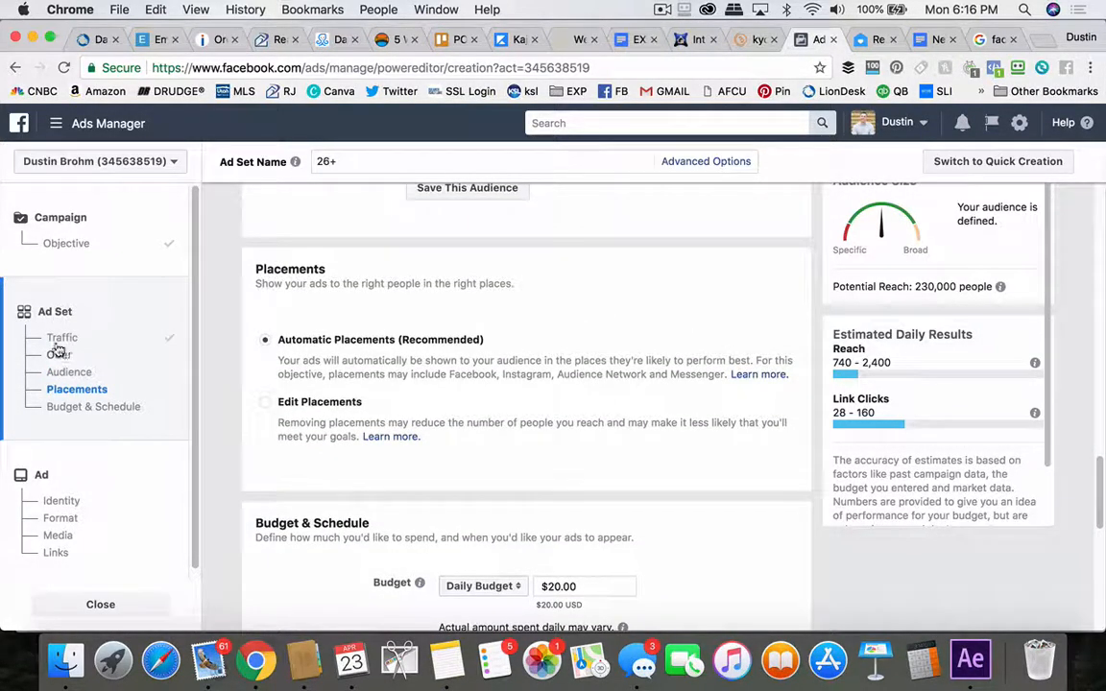
pyautogui.click(73, 374)
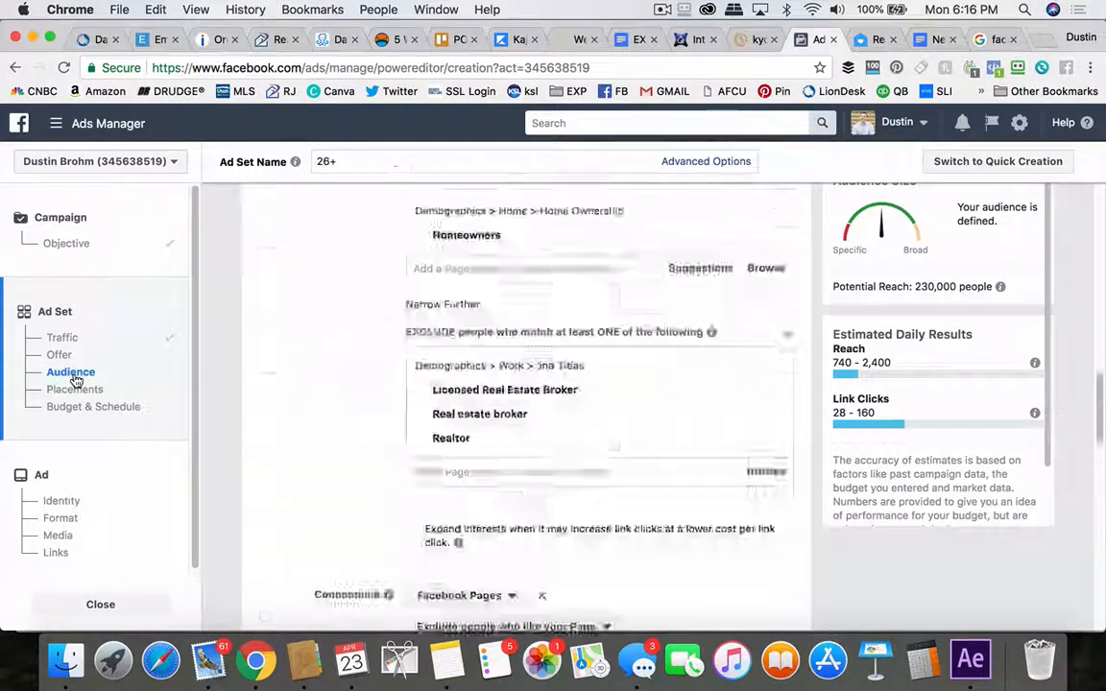
pyautogui.click(76, 388)
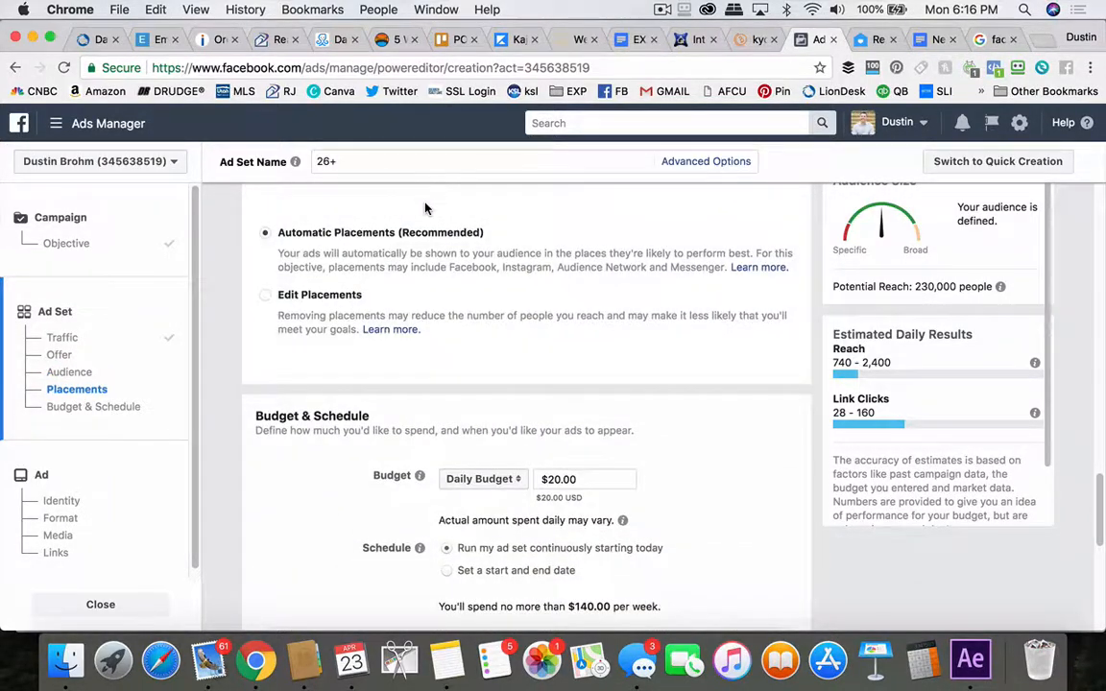
pyautogui.scroll(1, 426, 211)
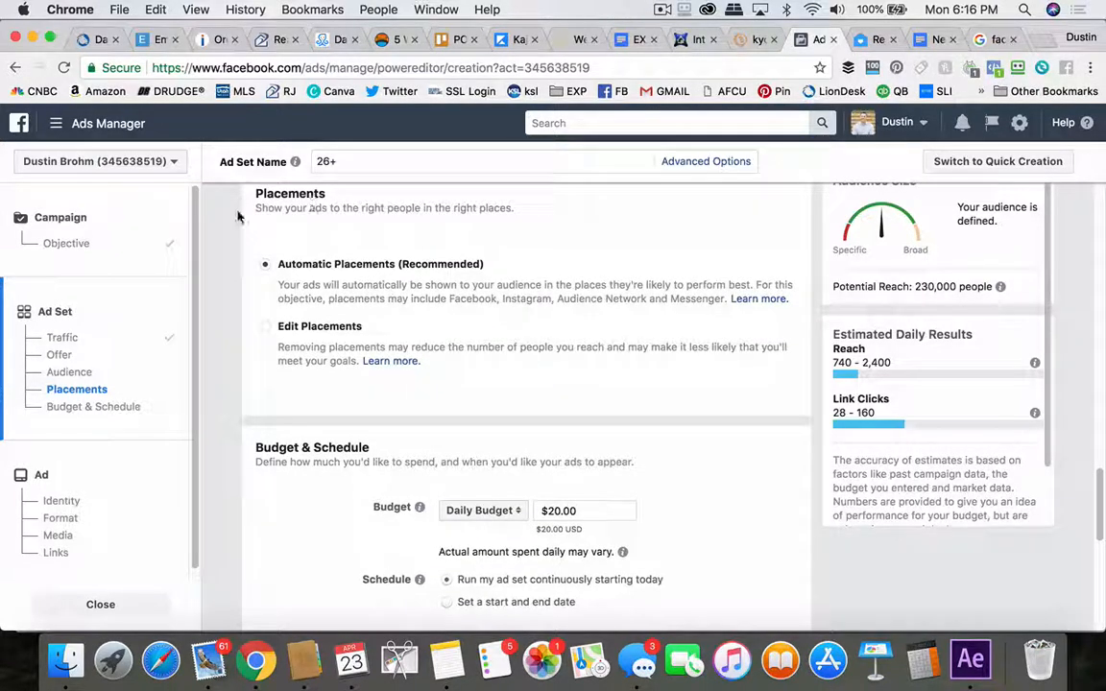
pyautogui.scroll(1, 238, 220)
pyautogui.scroll(1, 231, 226)
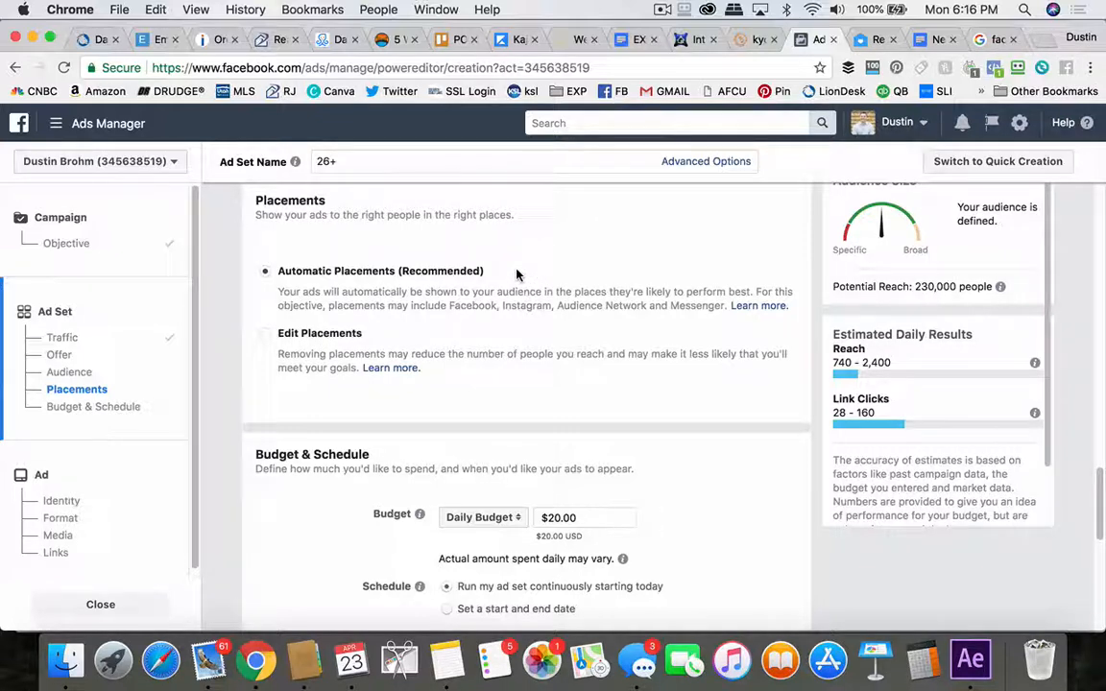
pyautogui.click(268, 335)
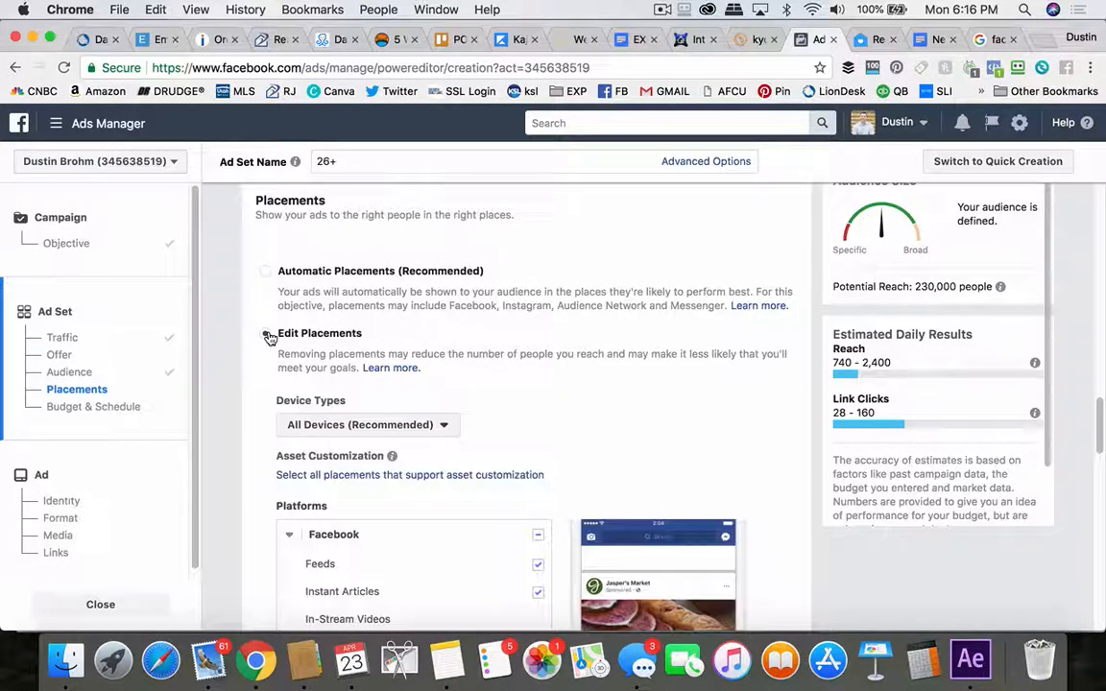
# - Try removing Audience Network, Messenger and the Facebook Right Column from the ad placements
pyautogui.scroll(-3, 246, 380)
pyautogui.scroll(5, 259, 344)
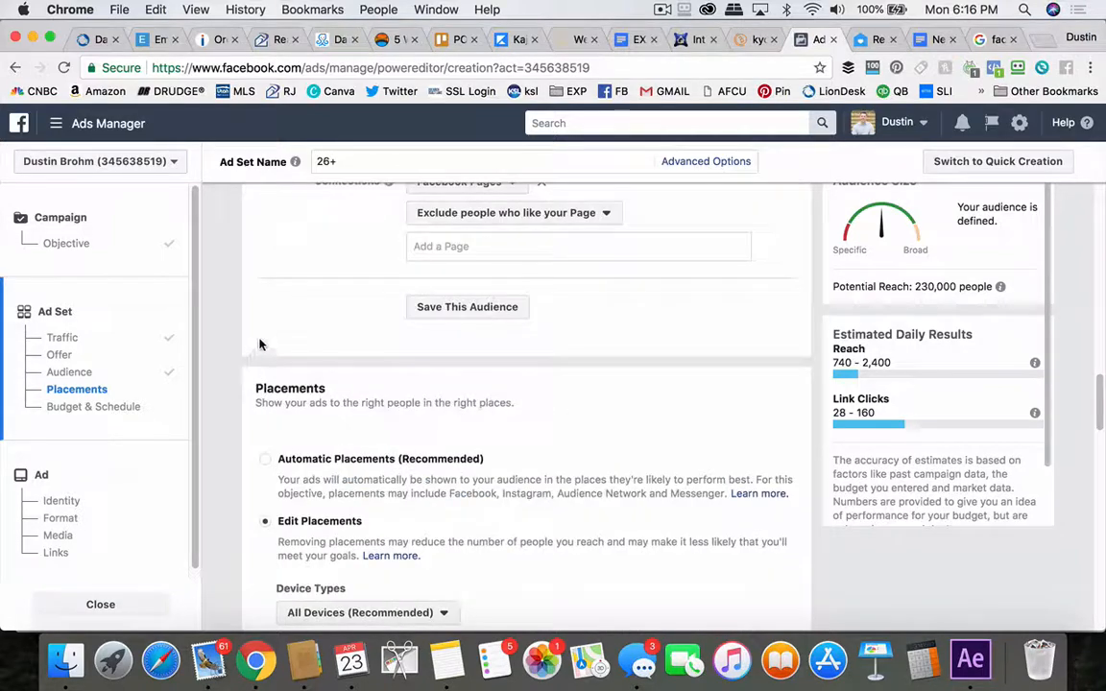
pyautogui.scroll(-4, 254, 451)
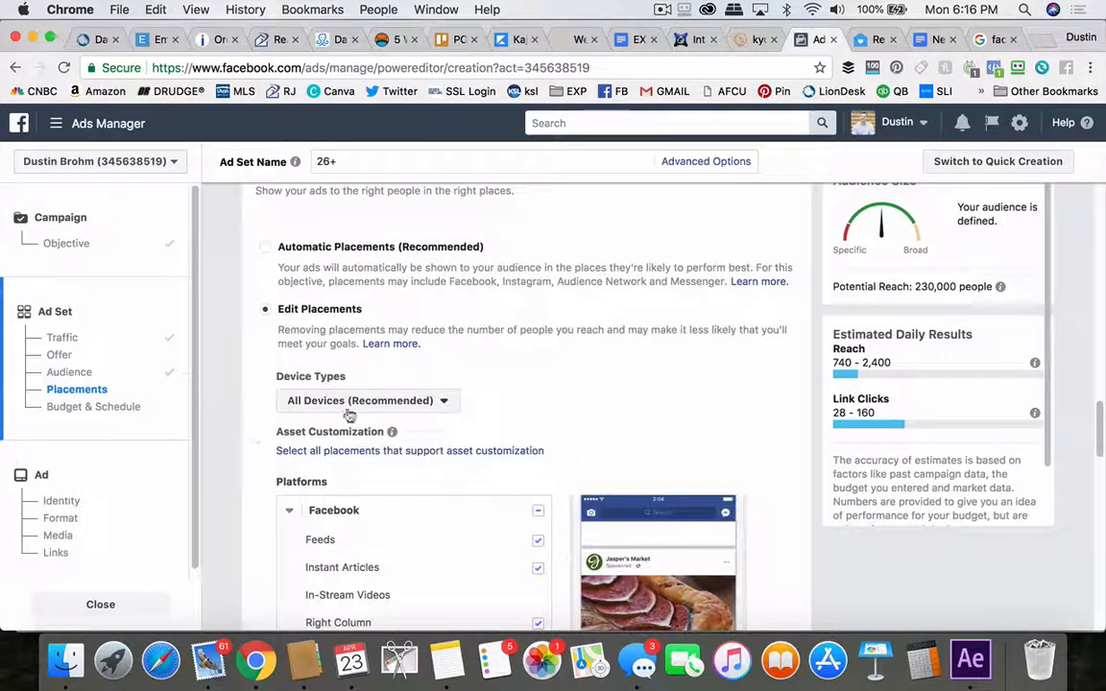
pyautogui.scroll(-7, 349, 414)
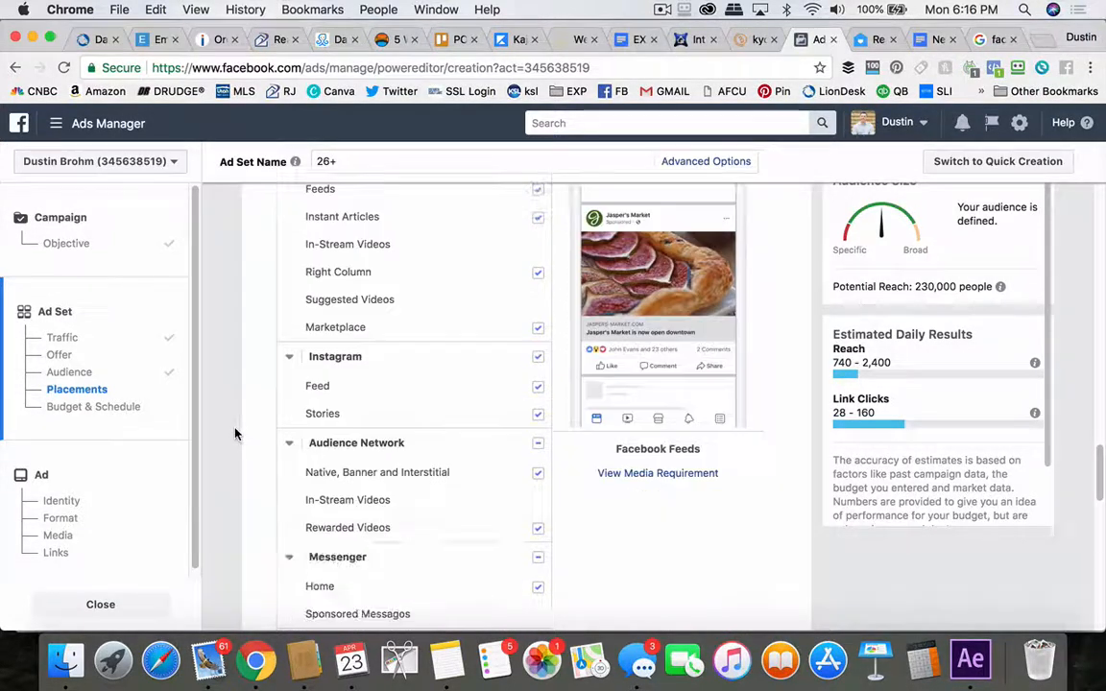
pyautogui.click(537, 442)
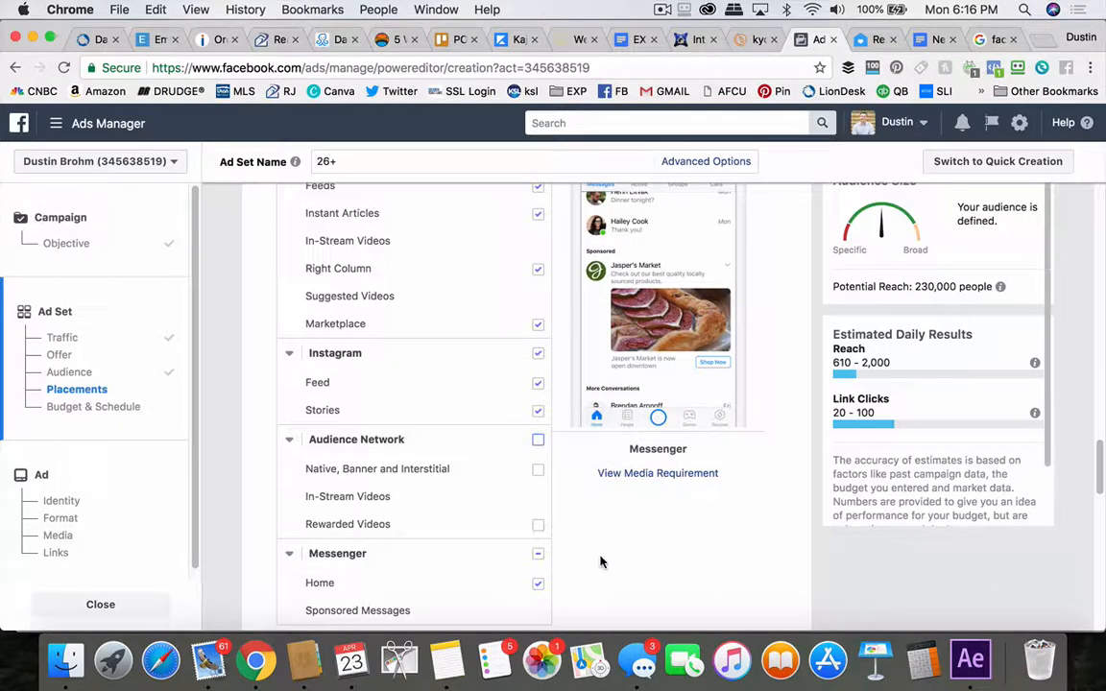
pyautogui.click(539, 558)
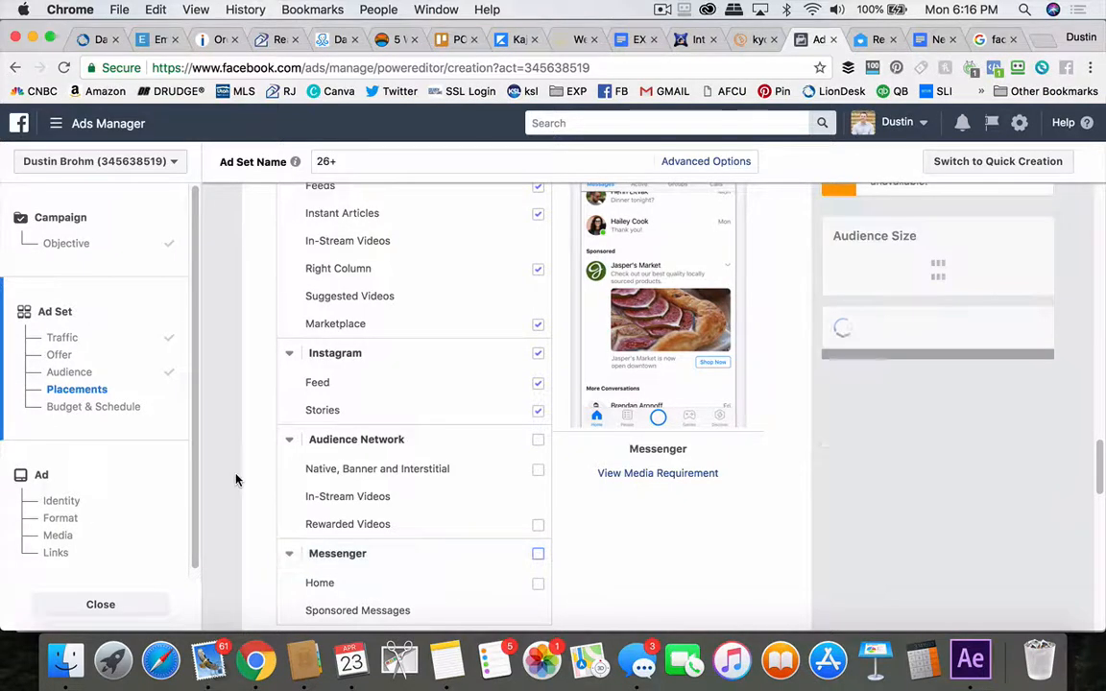
pyautogui.scroll(2, 247, 466)
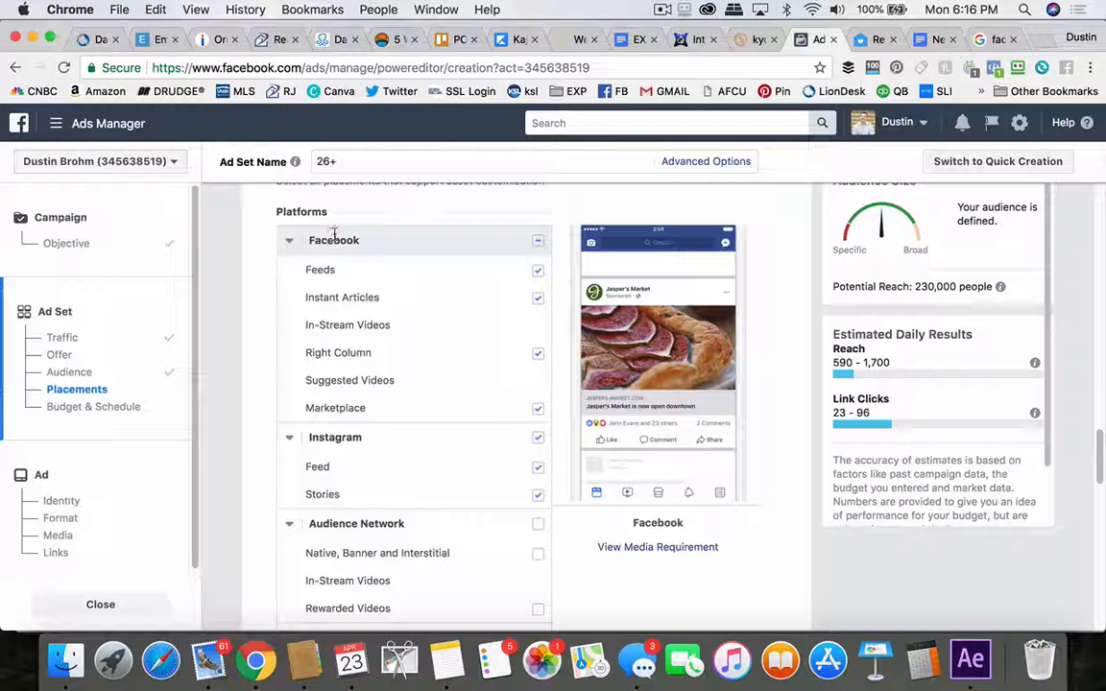
pyautogui.click(537, 354)
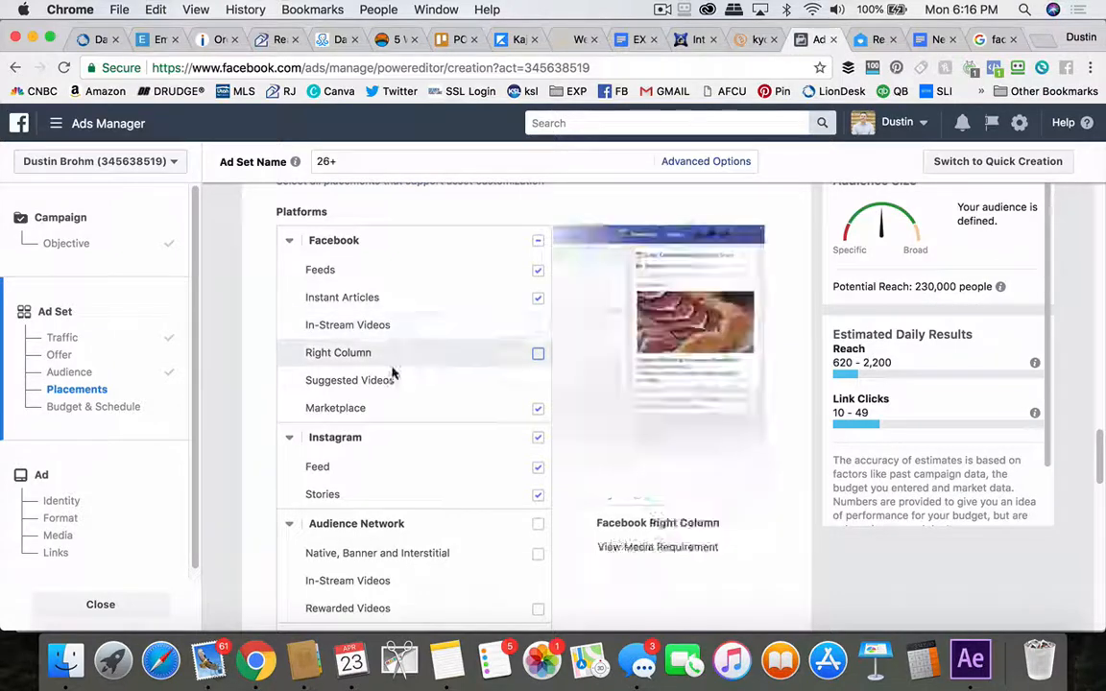
pyautogui.click(537, 411)
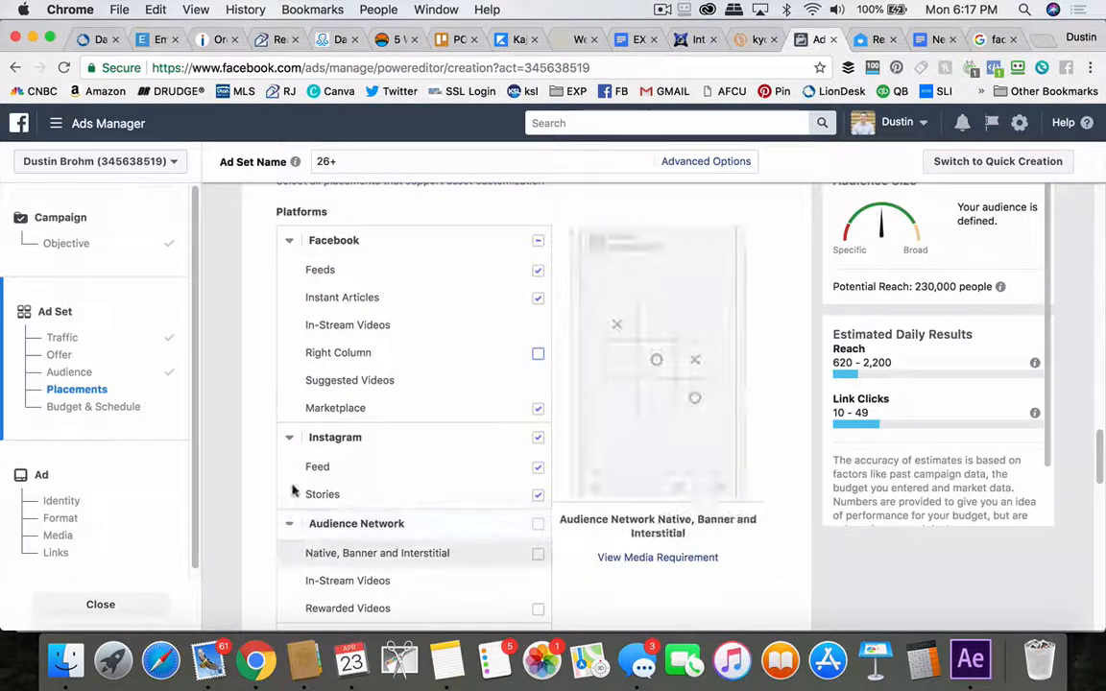
# - Examine the selected placements, the specific mobile device options and the available device types
pyautogui.scroll(-1, 266, 341)
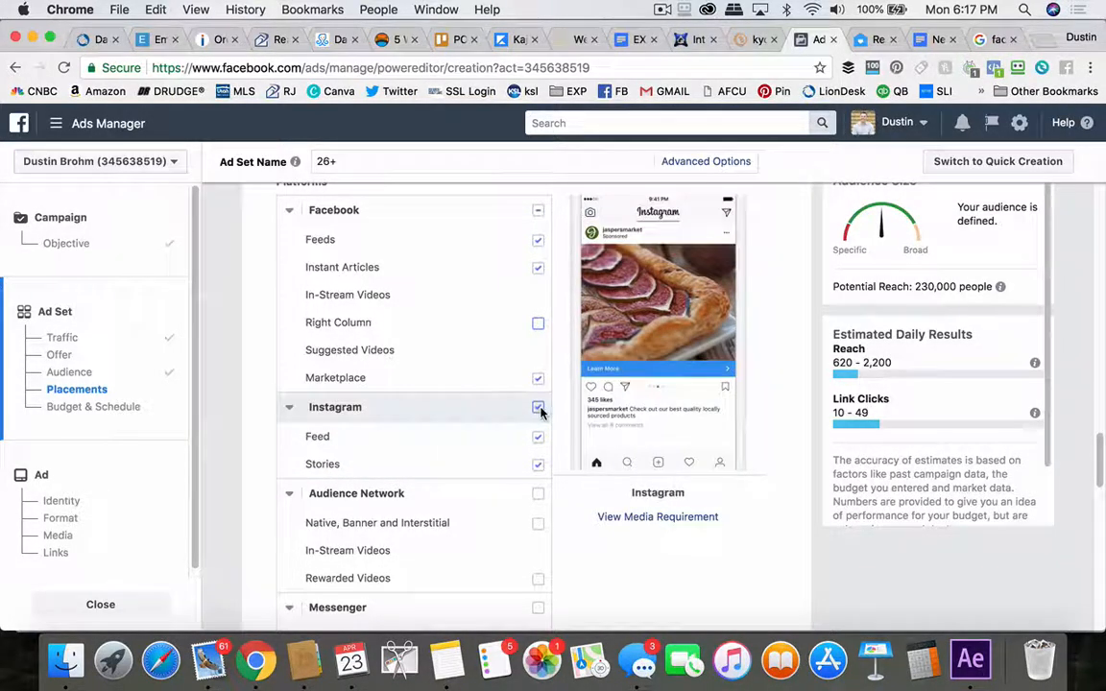
pyautogui.scroll(-1, 262, 403)
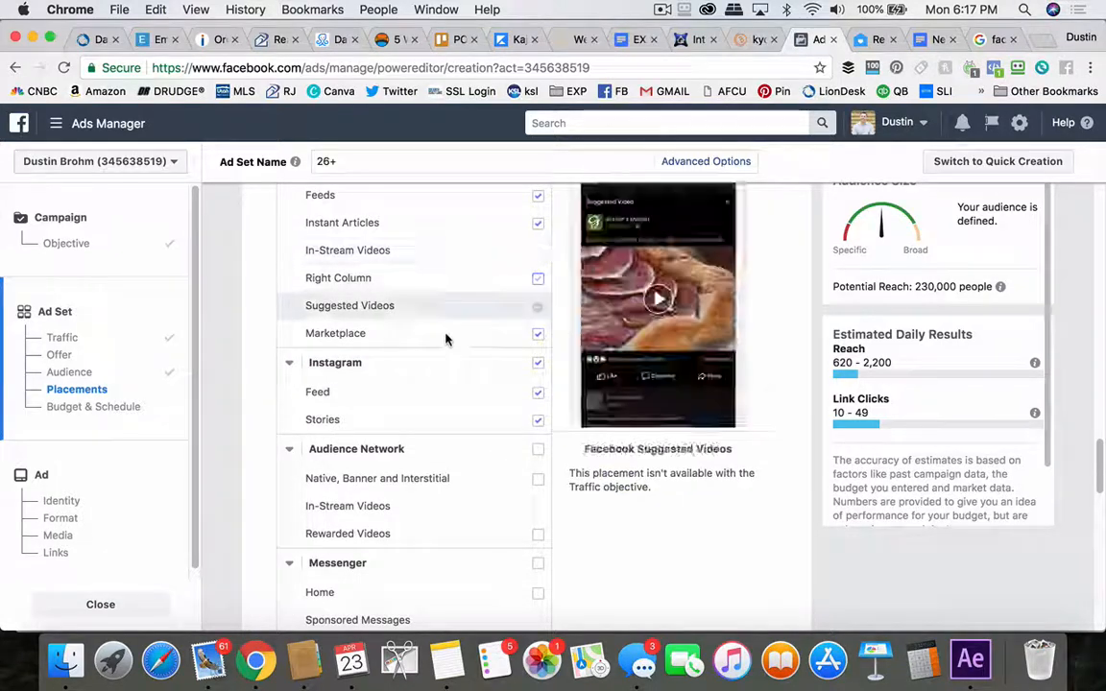
pyautogui.scroll(-5, 277, 404)
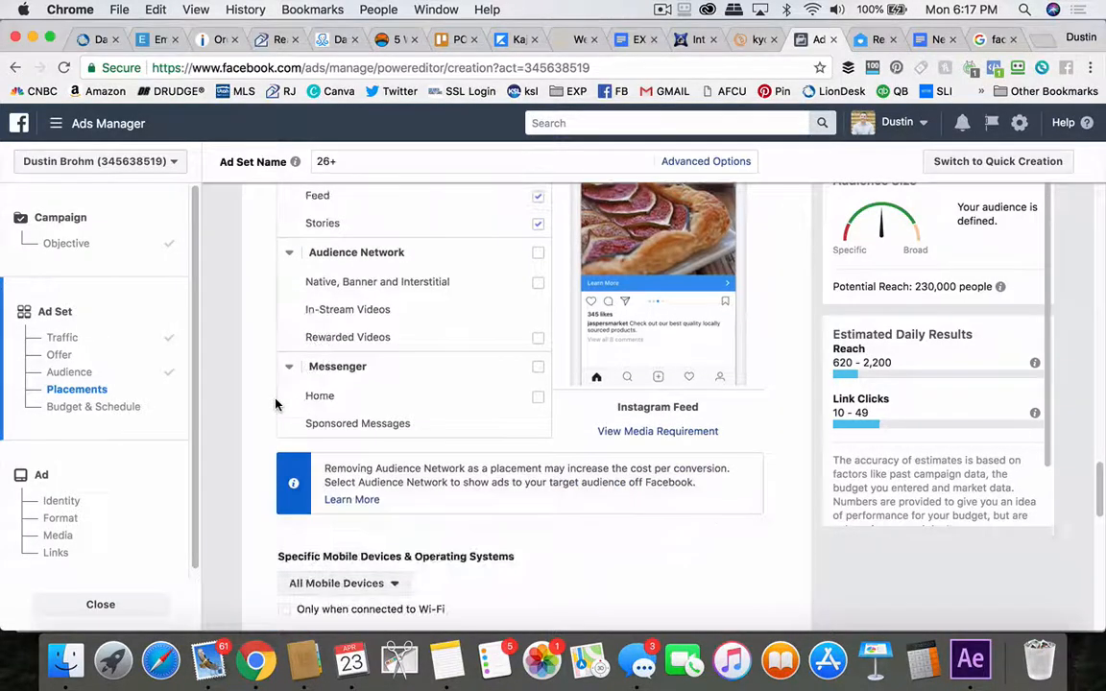
pyautogui.scroll(-6, 275, 404)
pyautogui.click(340, 336)
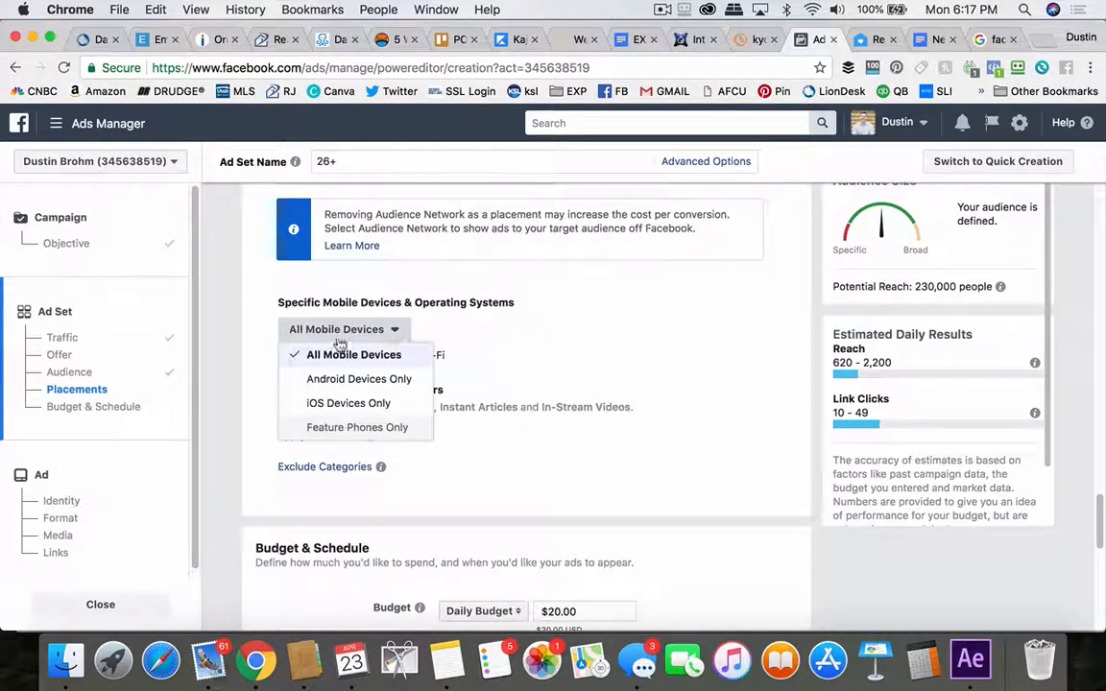
pyautogui.click(323, 328)
pyautogui.scroll(10, 403, 328)
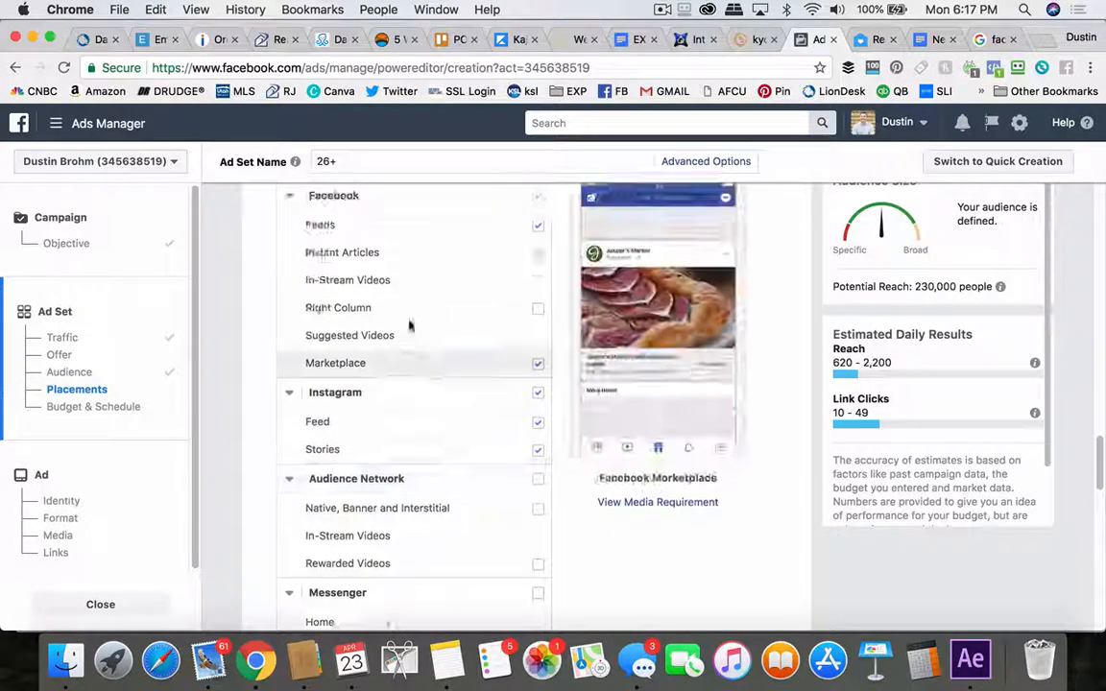
pyautogui.scroll(6, 409, 326)
pyautogui.click(440, 338)
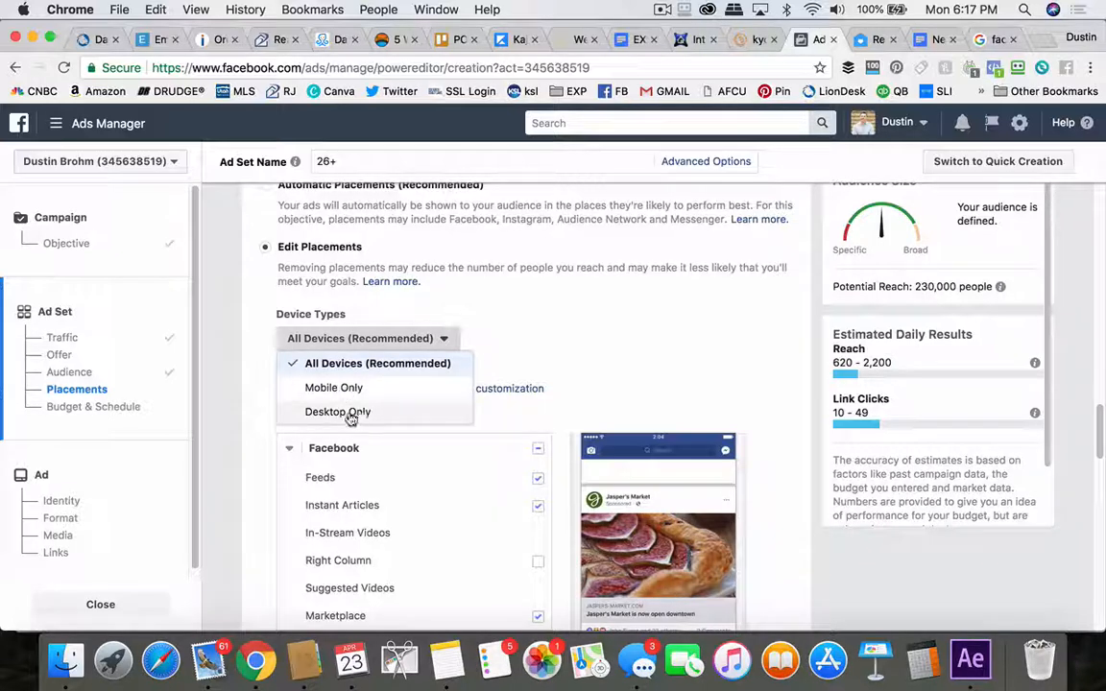
pyautogui.click(453, 331)
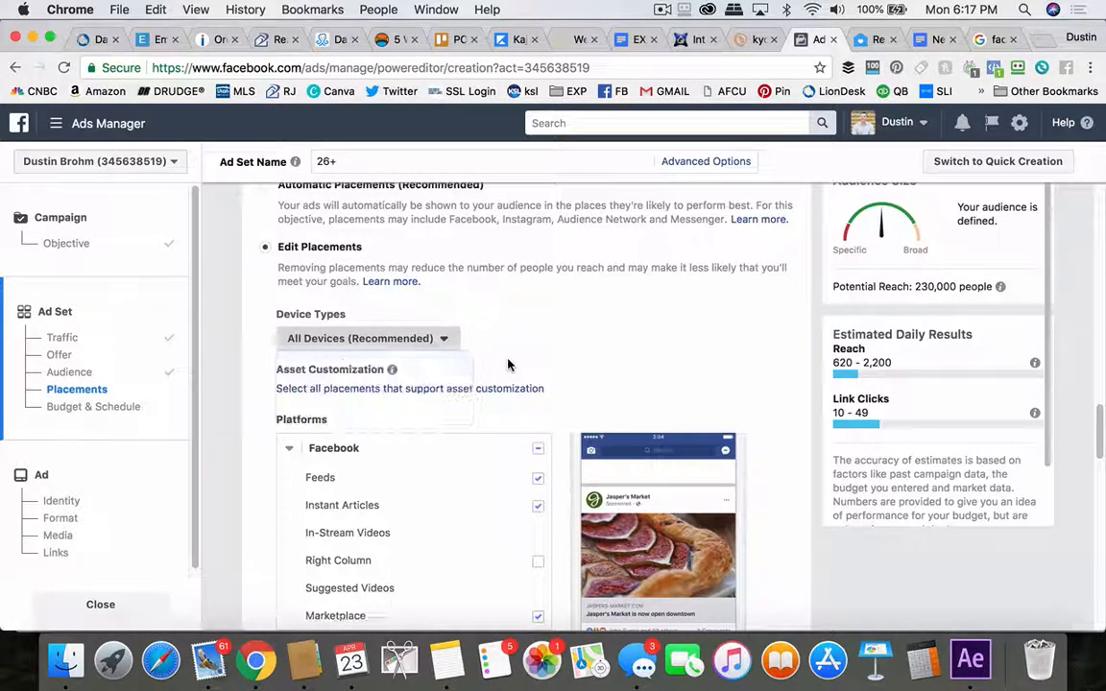
# - Try Mobile Only as the device type for the placements and return it to All Devices (Recommended)
pyautogui.click(444, 338)
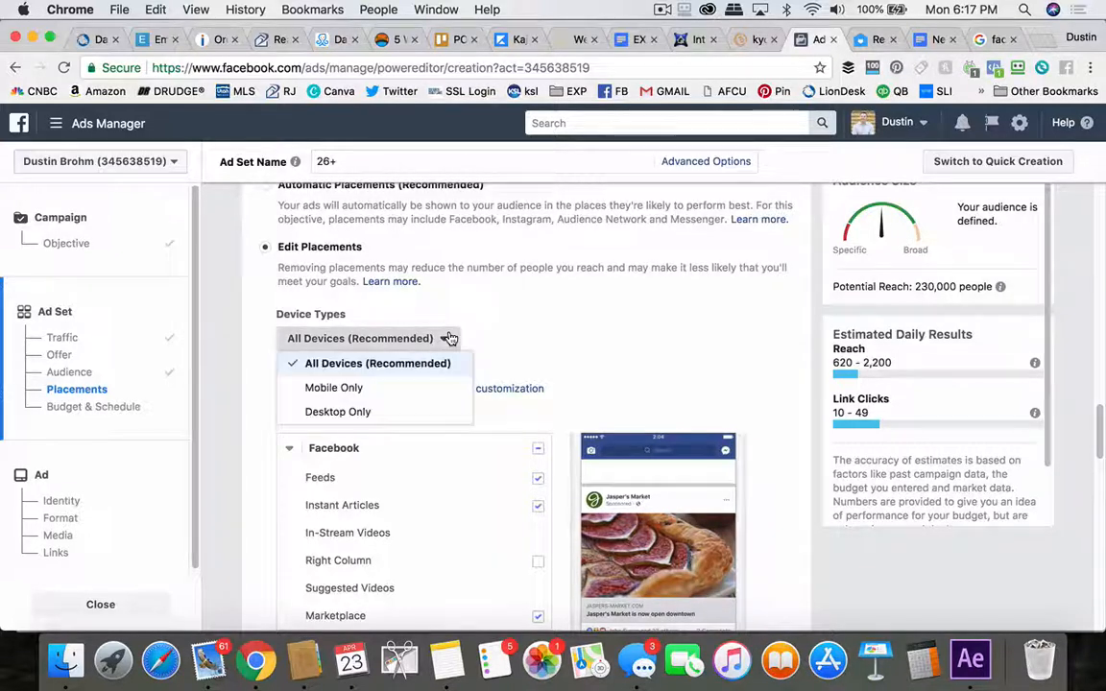
pyautogui.click(326, 389)
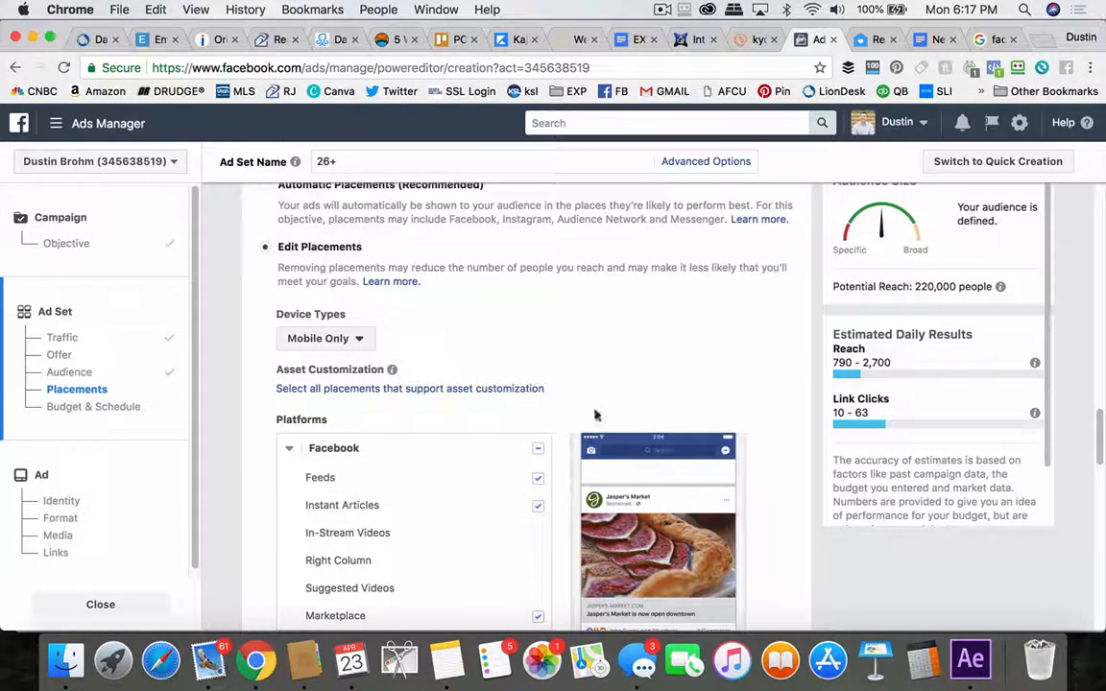
pyautogui.click(356, 340)
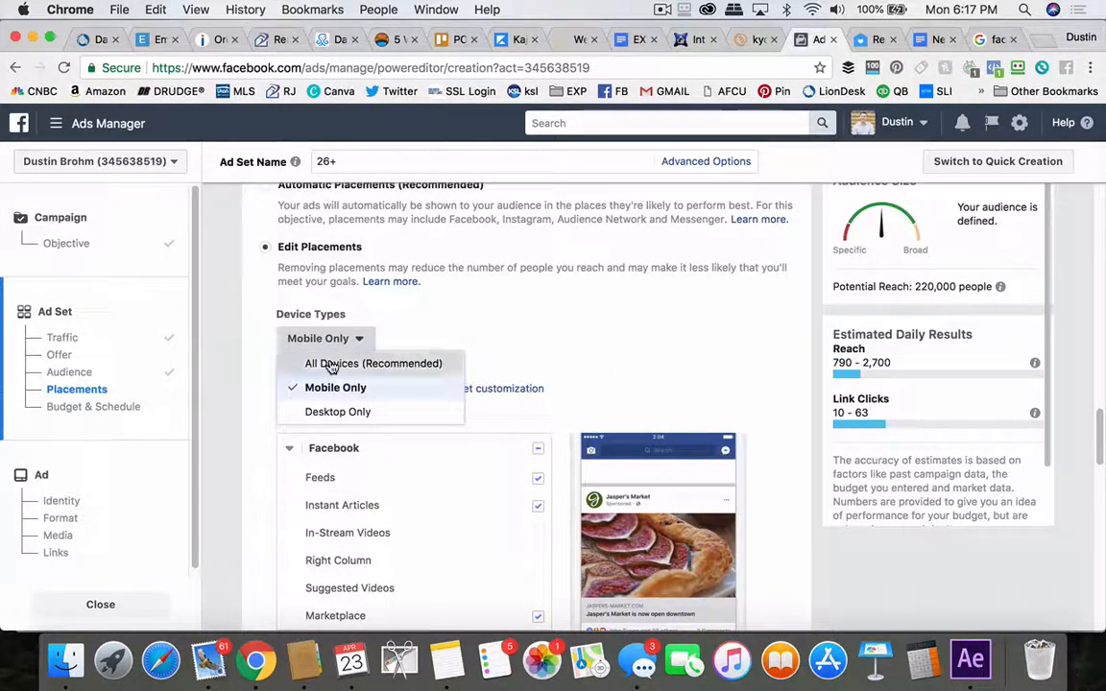
pyautogui.click(328, 364)
pyautogui.scroll(-3, 509, 331)
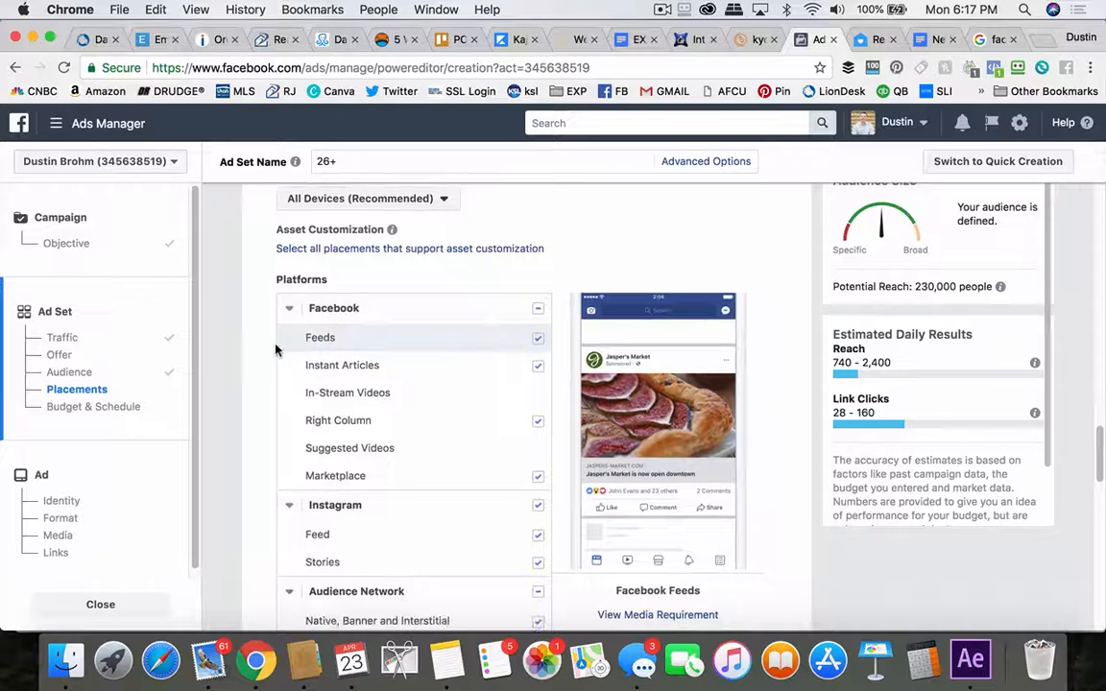
pyautogui.scroll(-1, 264, 353)
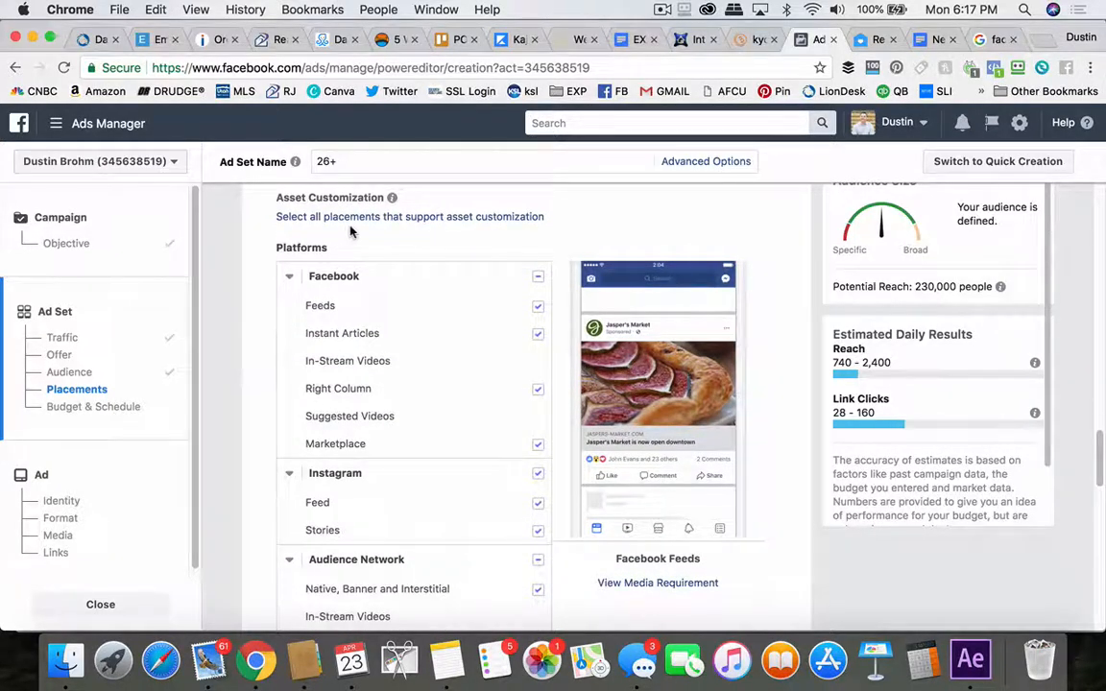
pyautogui.scroll(-10, 285, 422)
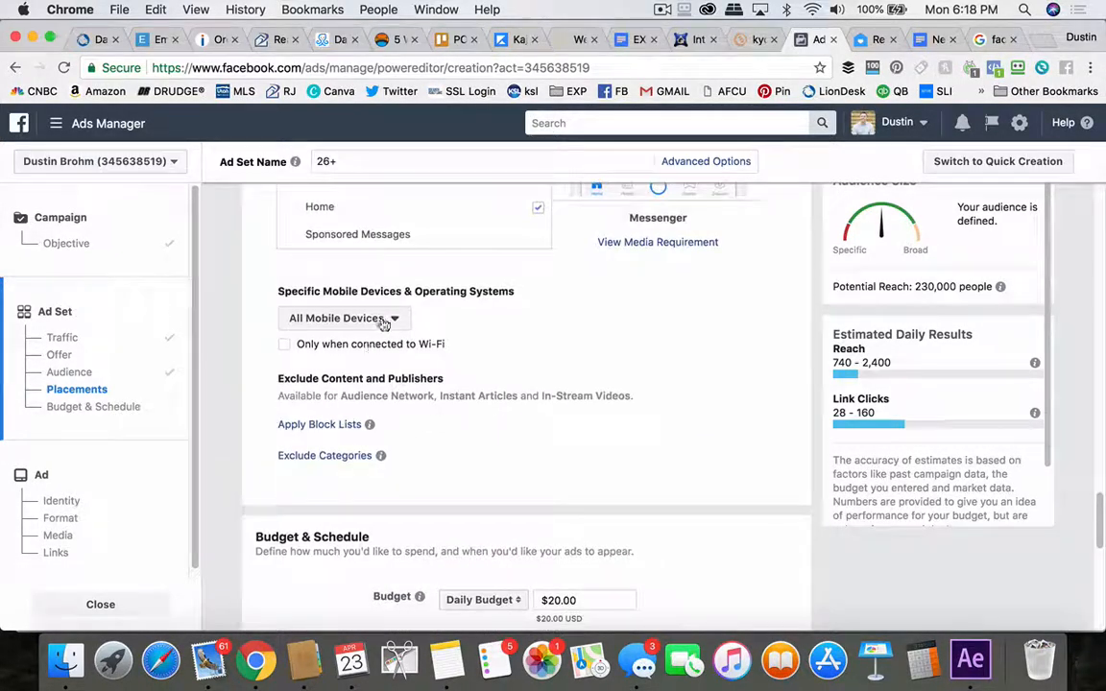
# - Review the operating system choices offered for the ad set's specific mobile devices
pyautogui.click(390, 317)
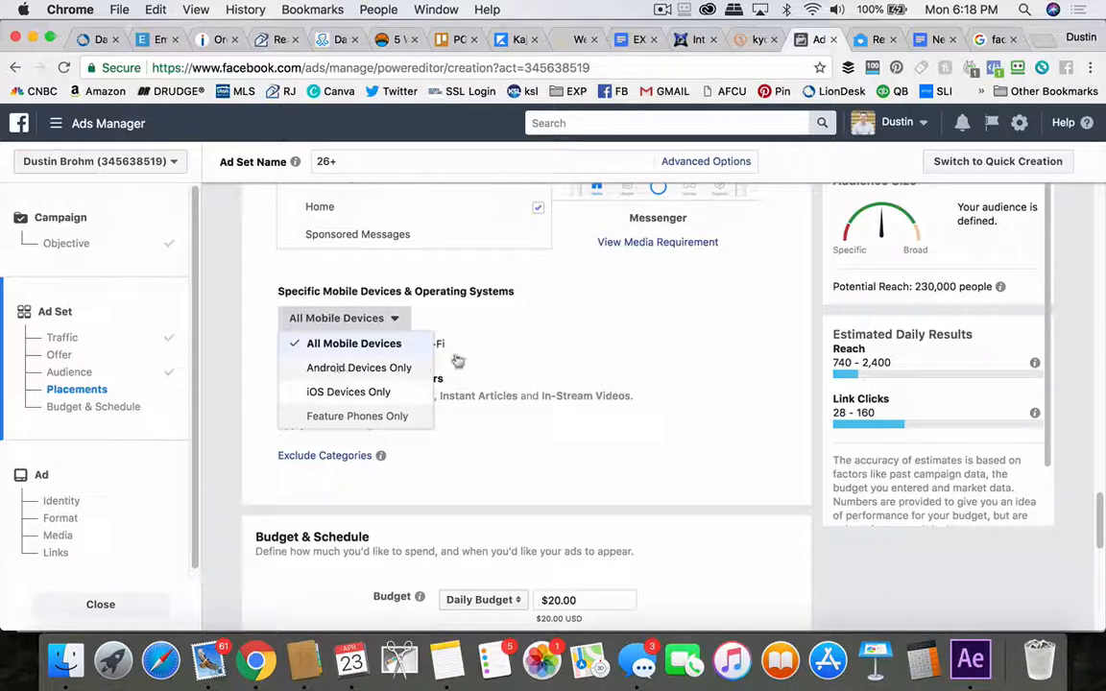
pyautogui.click(543, 395)
# - Set the ad set's daily budget to $10.00
pyautogui.scroll(-5, 261, 423)
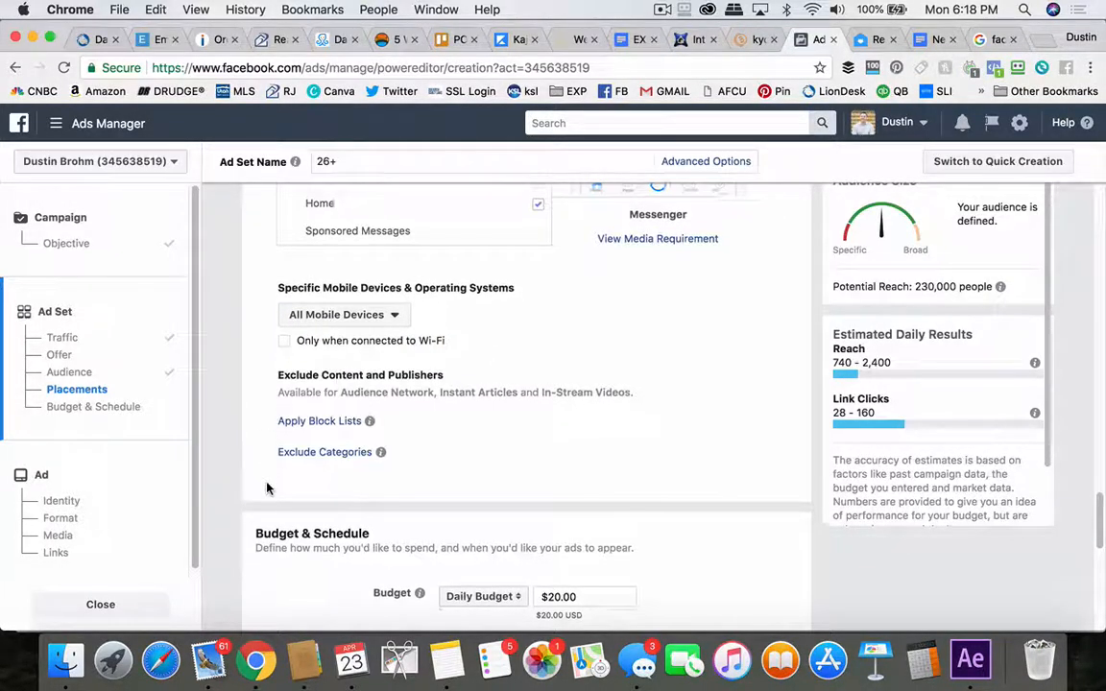
pyautogui.click(599, 291)
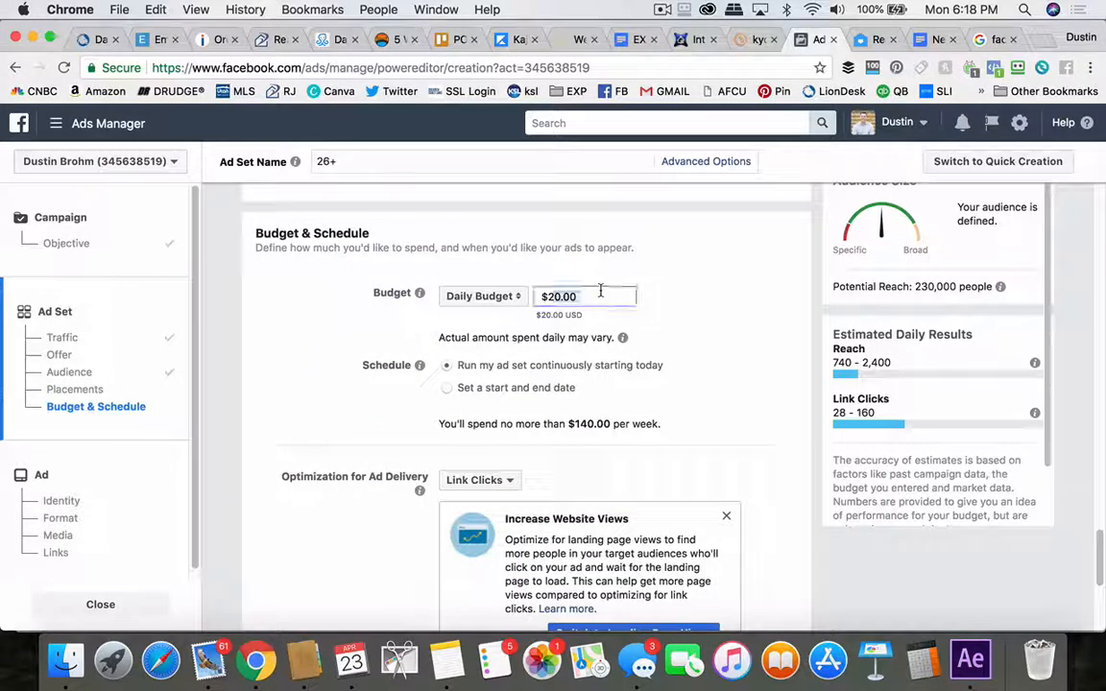
pyautogui.write('10')
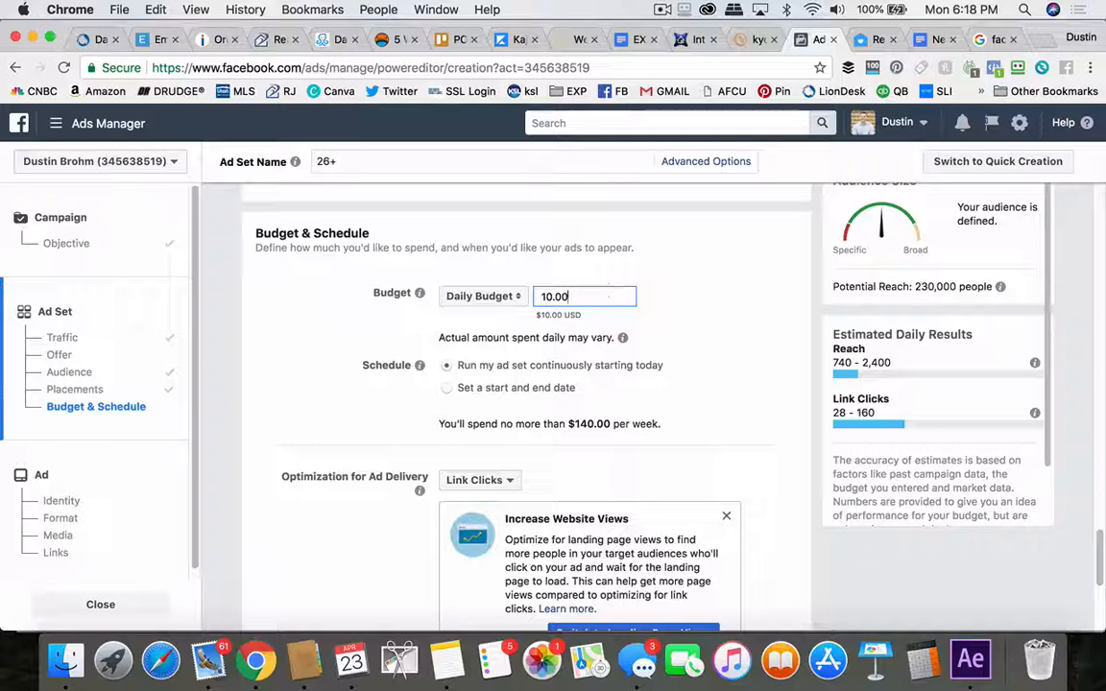
pyautogui.doubleClick(554, 297)
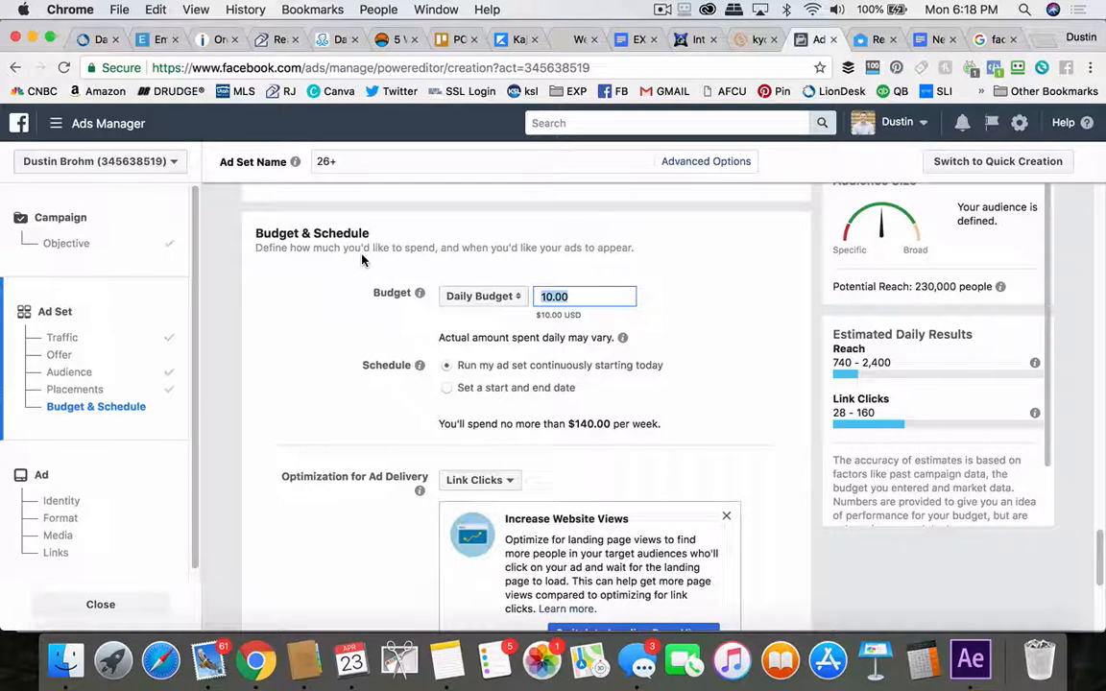
pyautogui.click(356, 293)
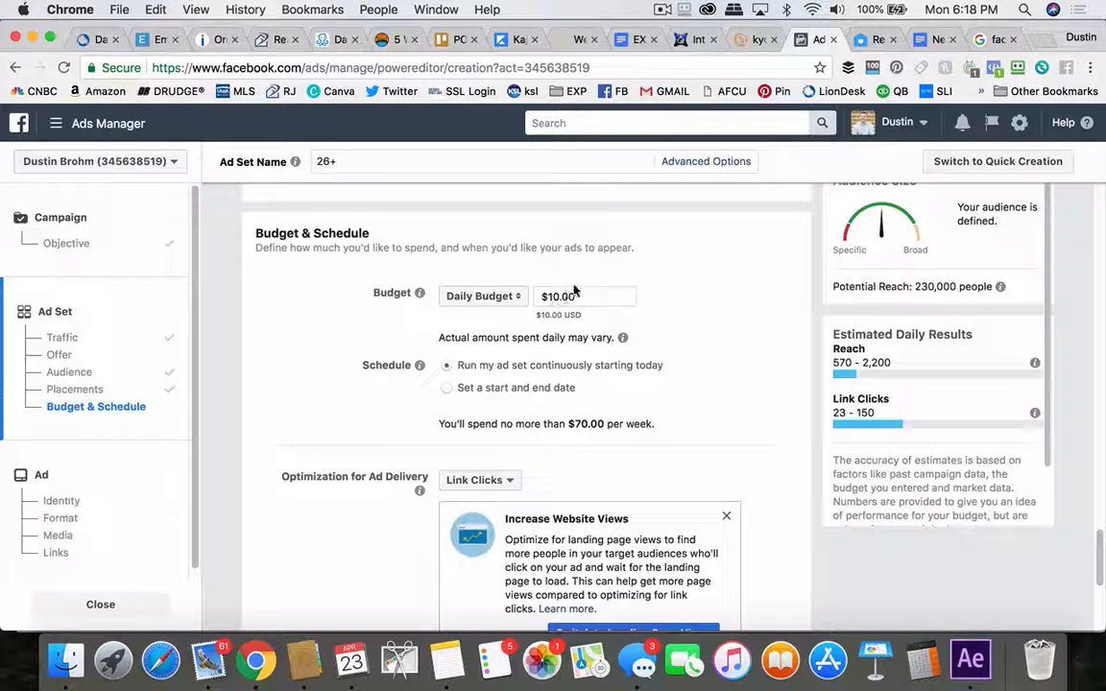
# - Check the available budget types, keep Daily Budget, and set its amount to $7.00
pyautogui.click(517, 297)
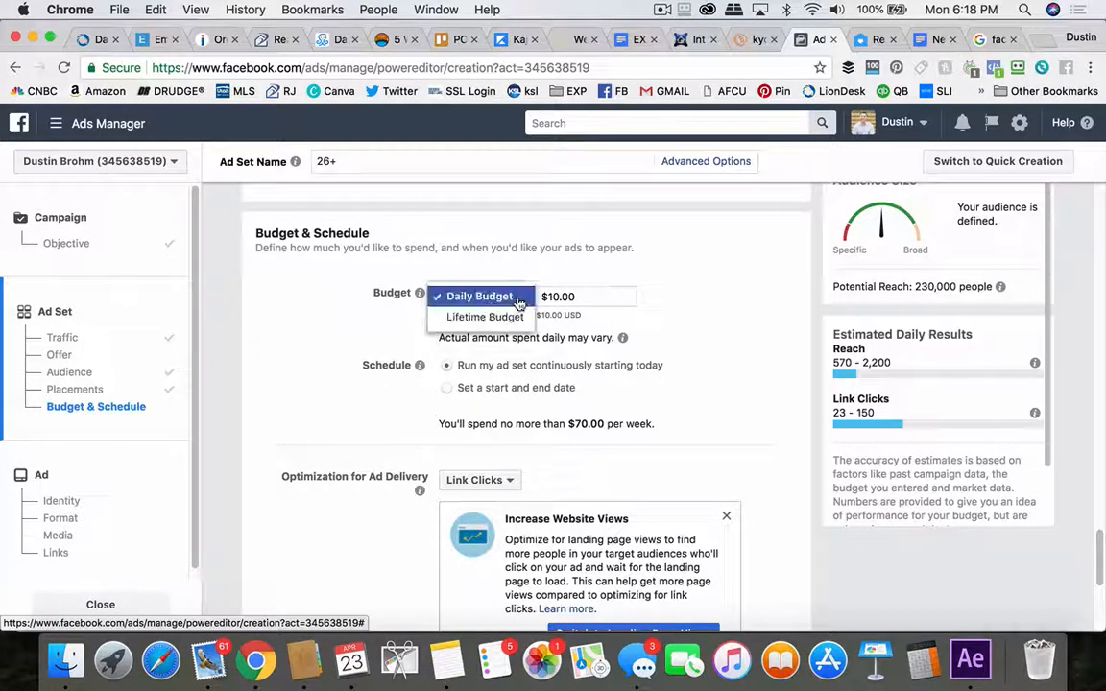
pyautogui.click(613, 297)
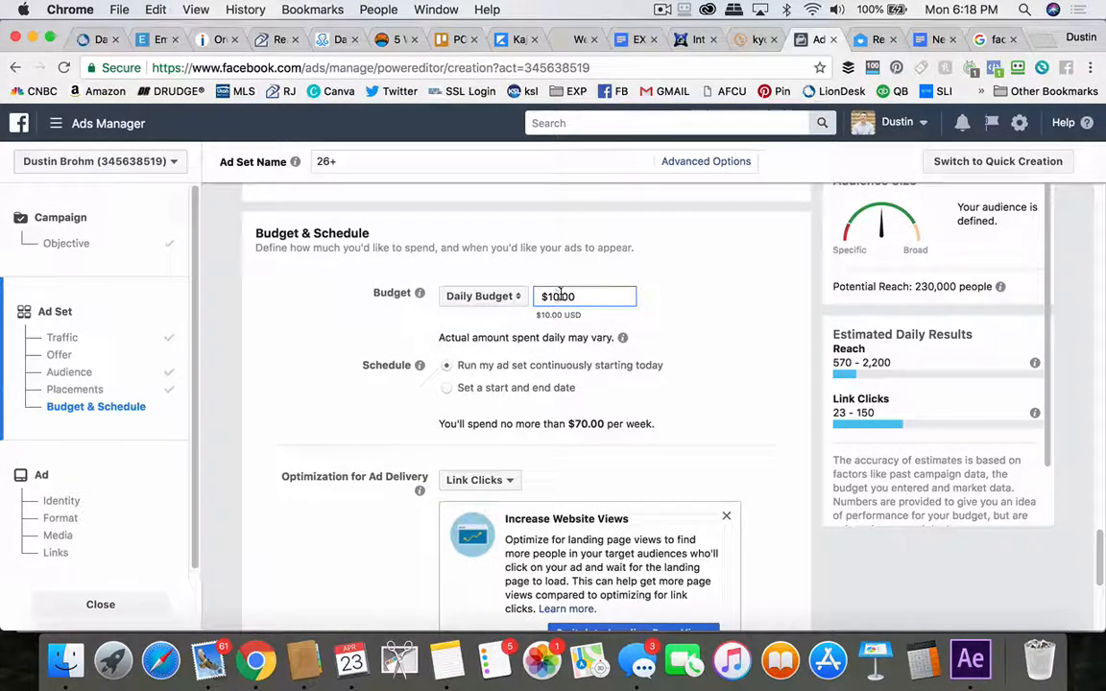
pyautogui.doubleClick(562, 294)
pyautogui.write('7')
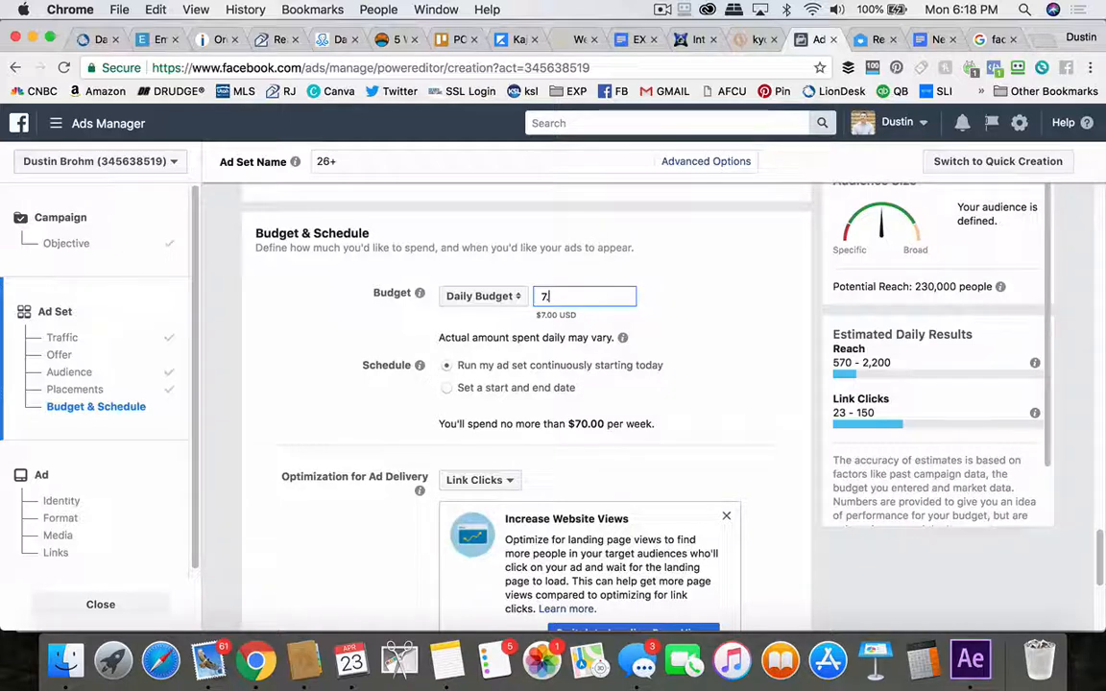
pyautogui.write('.00')
pyautogui.click(547, 332)
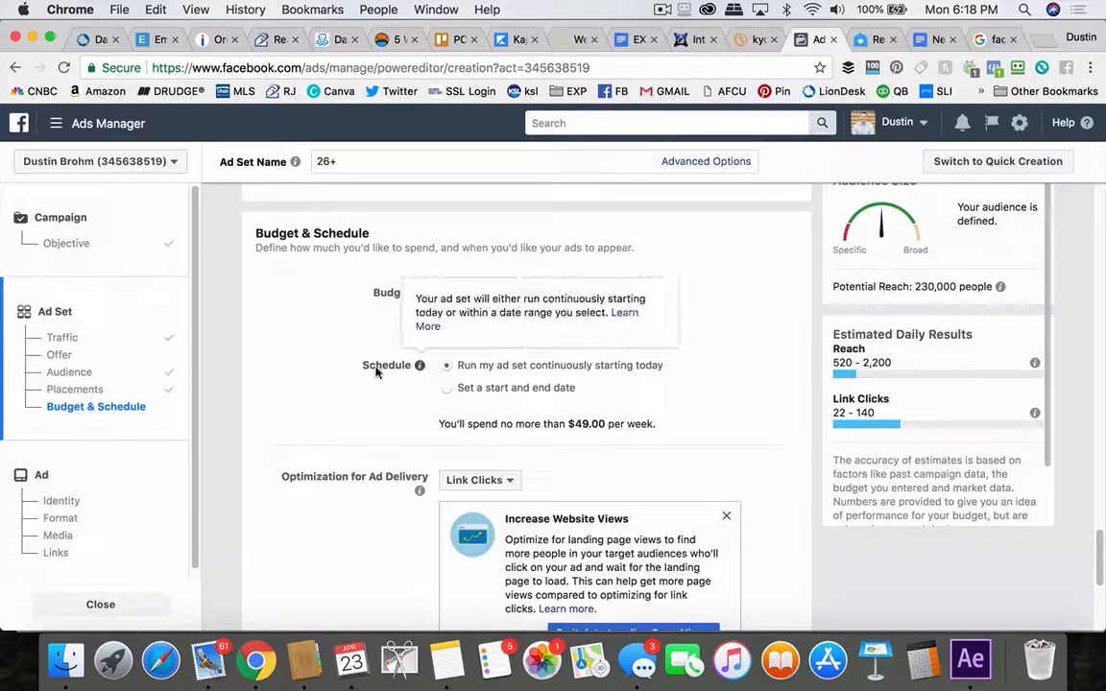
# - Try scheduling the ad set with a start and end date, and return it to running continuously starting today
pyautogui.scroll(-1, 354, 389)
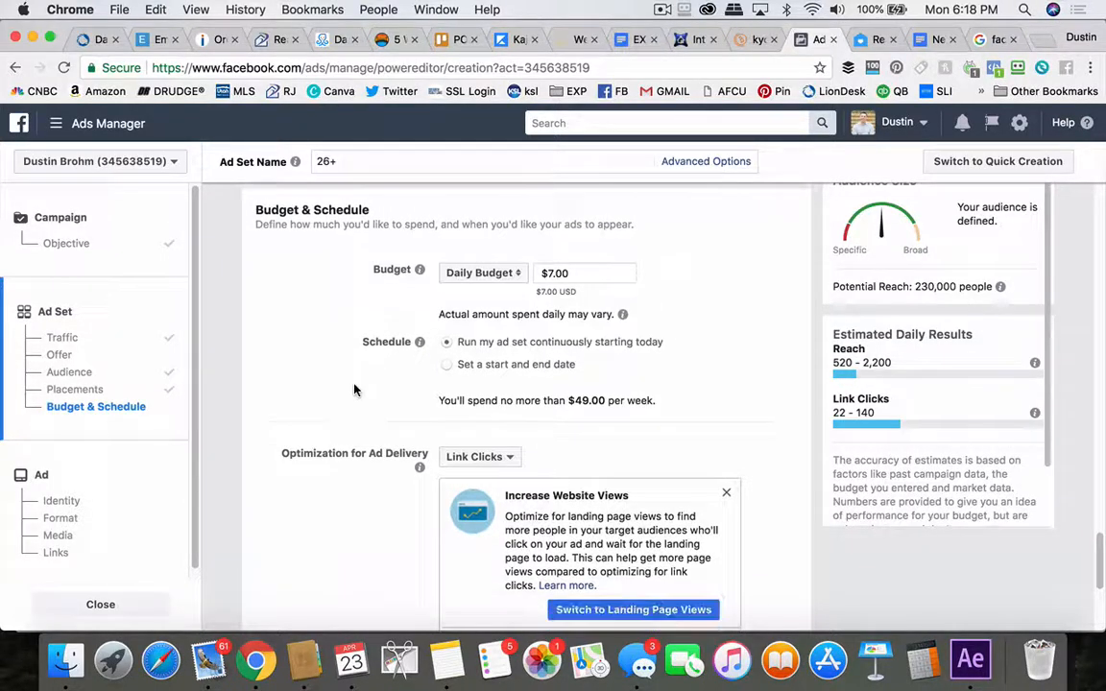
pyautogui.click(446, 366)
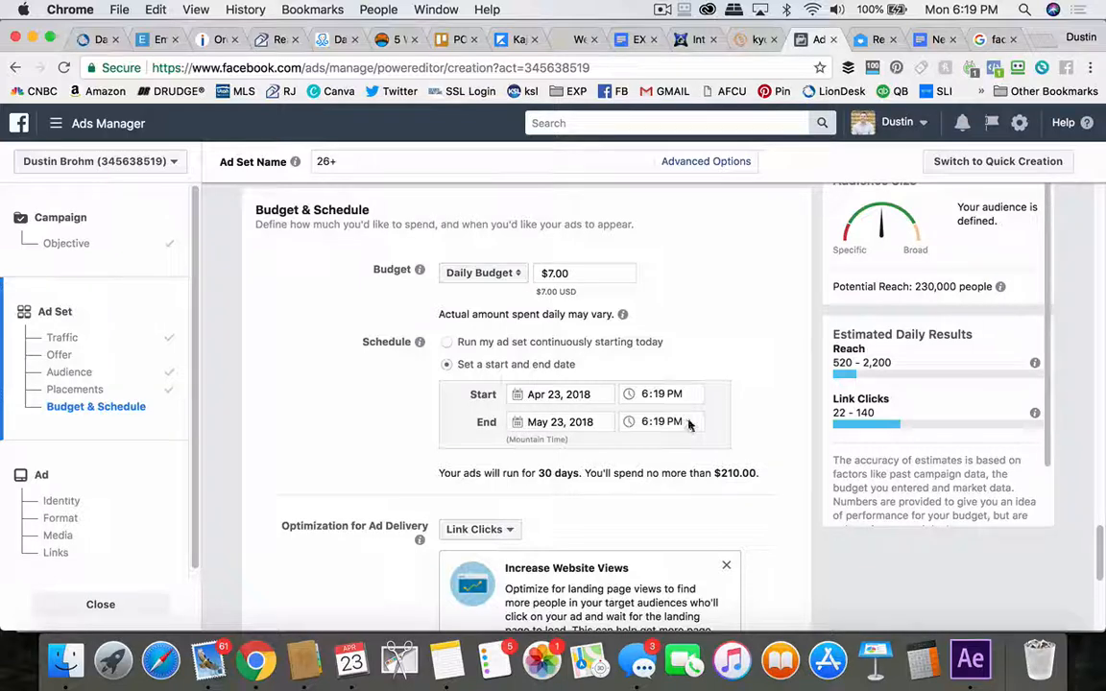
pyautogui.click(445, 342)
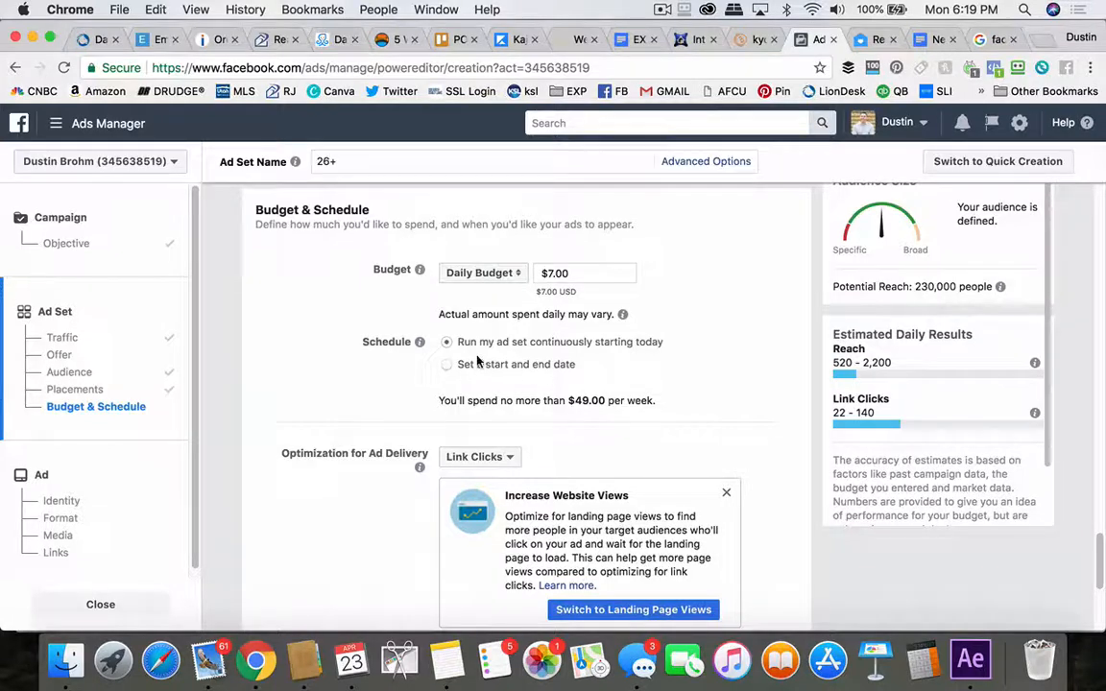
# - Examine the ad delivery optimization choices, bid strategy, charging, ad scheduling and delivery type settings for the ad set
pyautogui.scroll(-2, 342, 375)
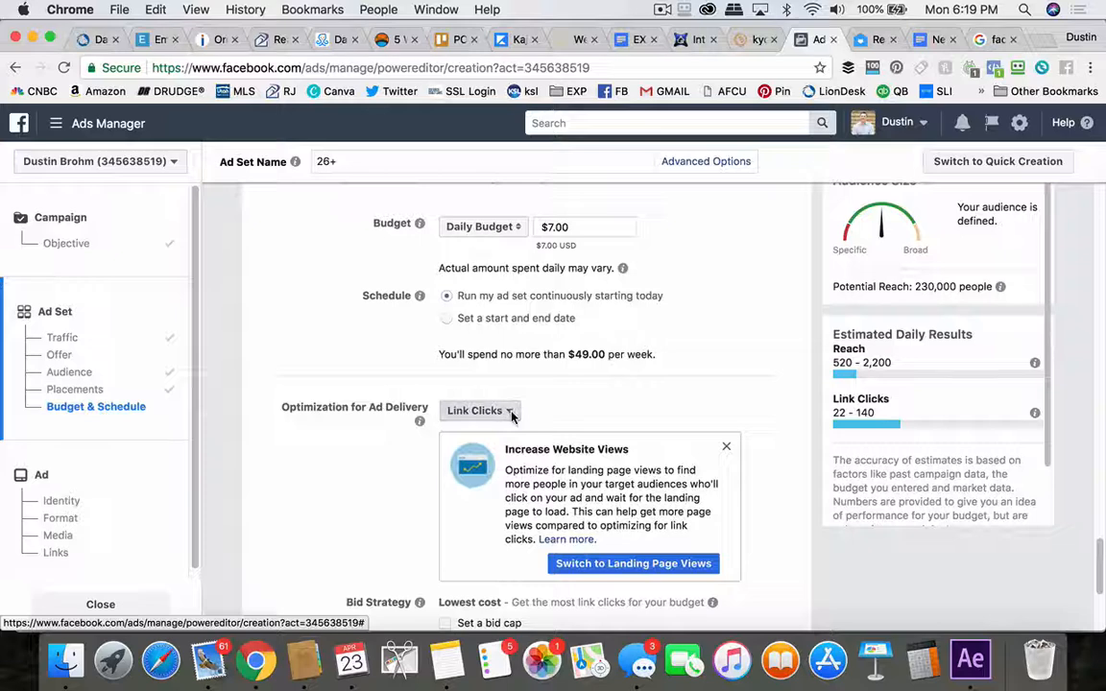
pyautogui.click(511, 414)
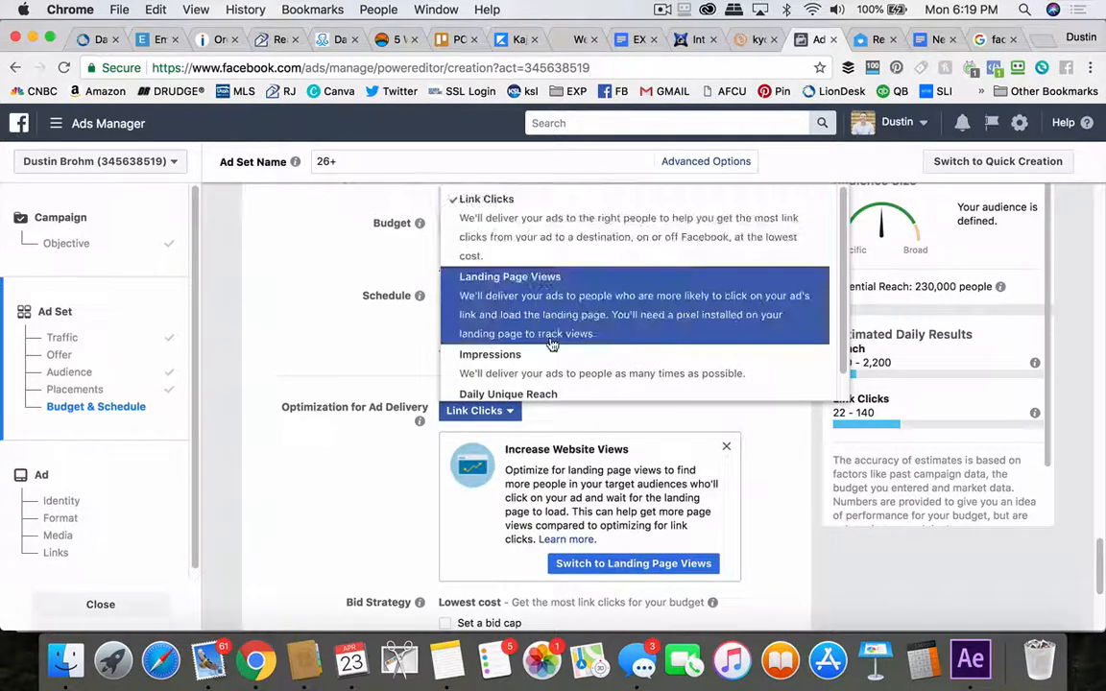
pyautogui.scroll(-1, 557, 316)
pyautogui.click(371, 363)
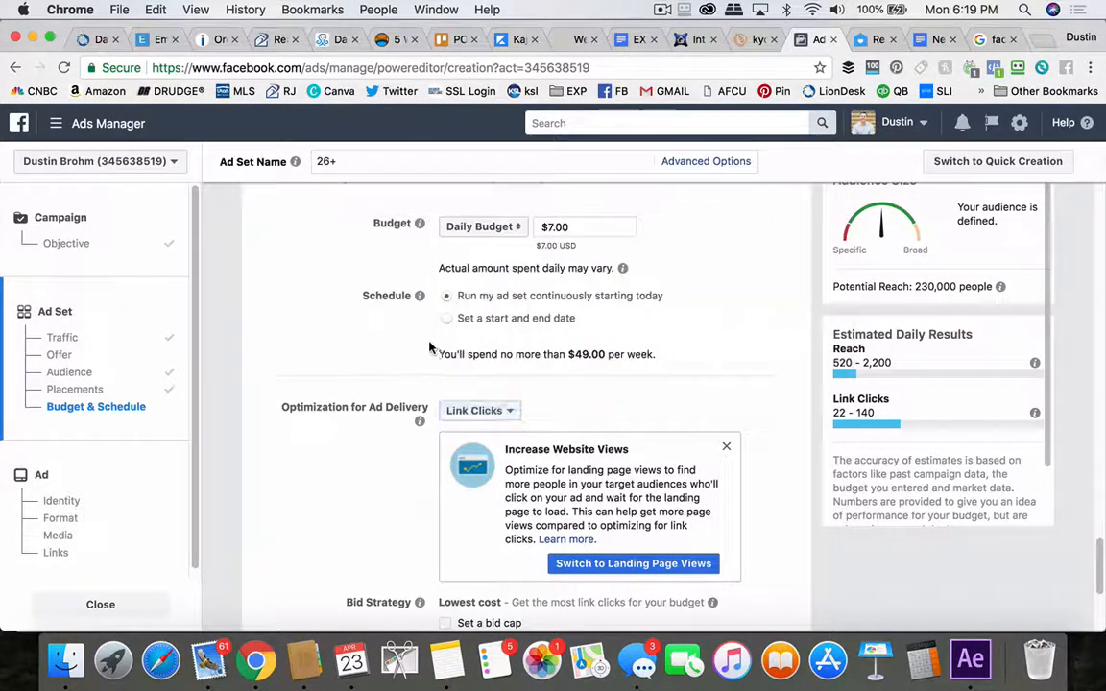
pyautogui.scroll(-4, 333, 501)
pyautogui.scroll(-5, 333, 501)
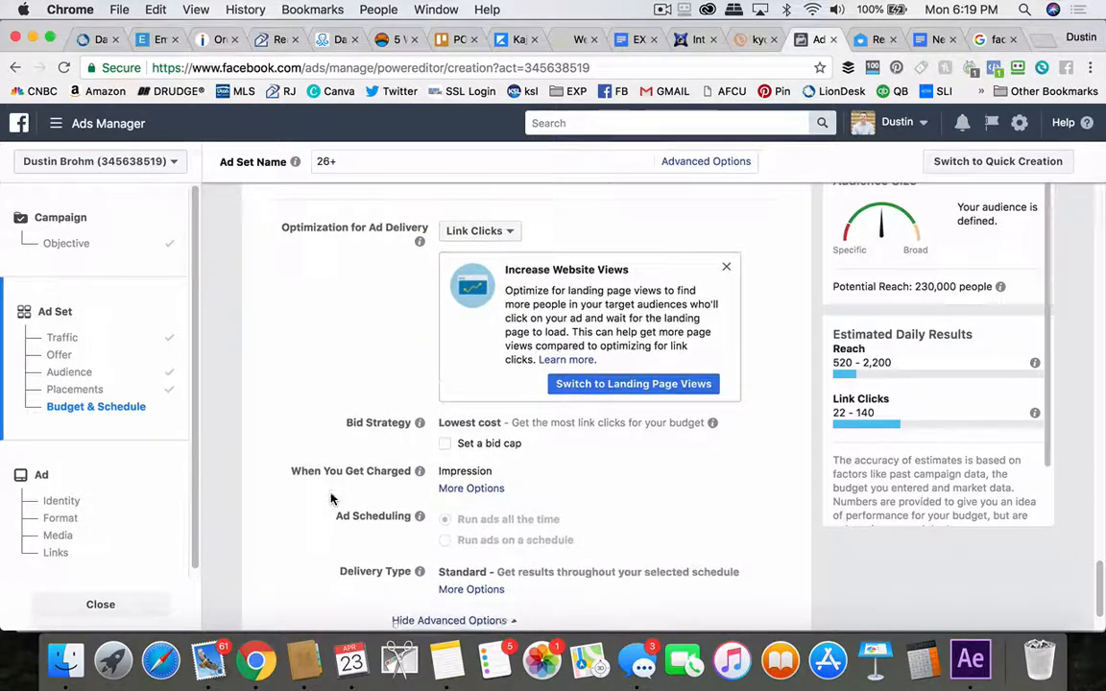
pyautogui.scroll(-1, 391, 536)
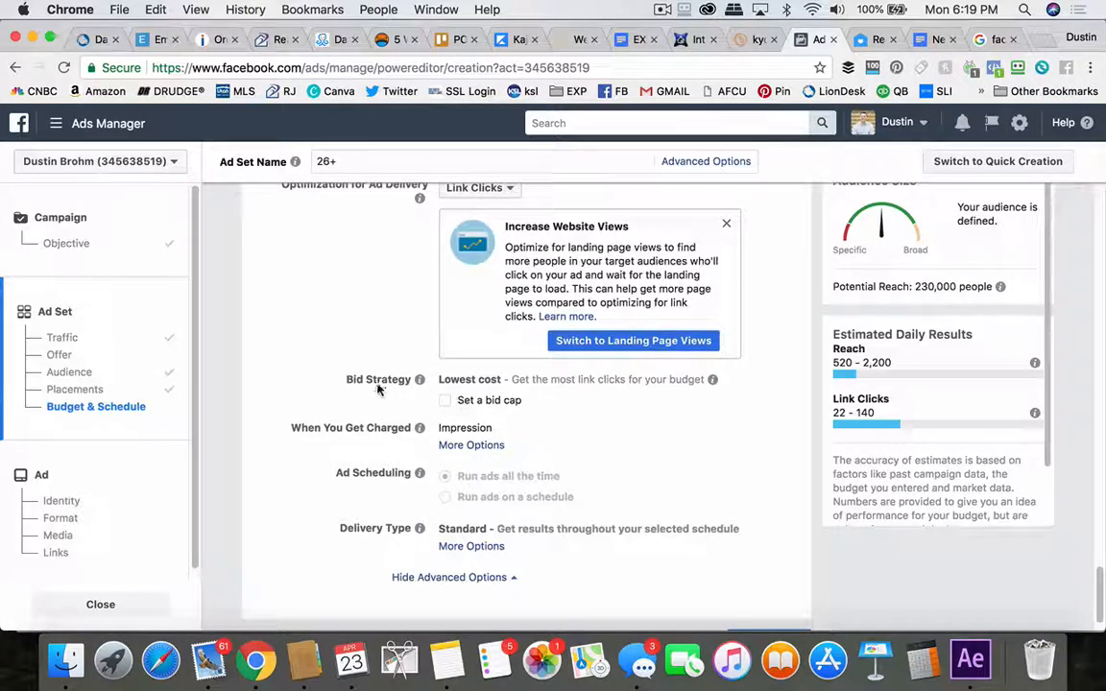
pyautogui.scroll(1, 346, 376)
pyautogui.scroll(3, 346, 376)
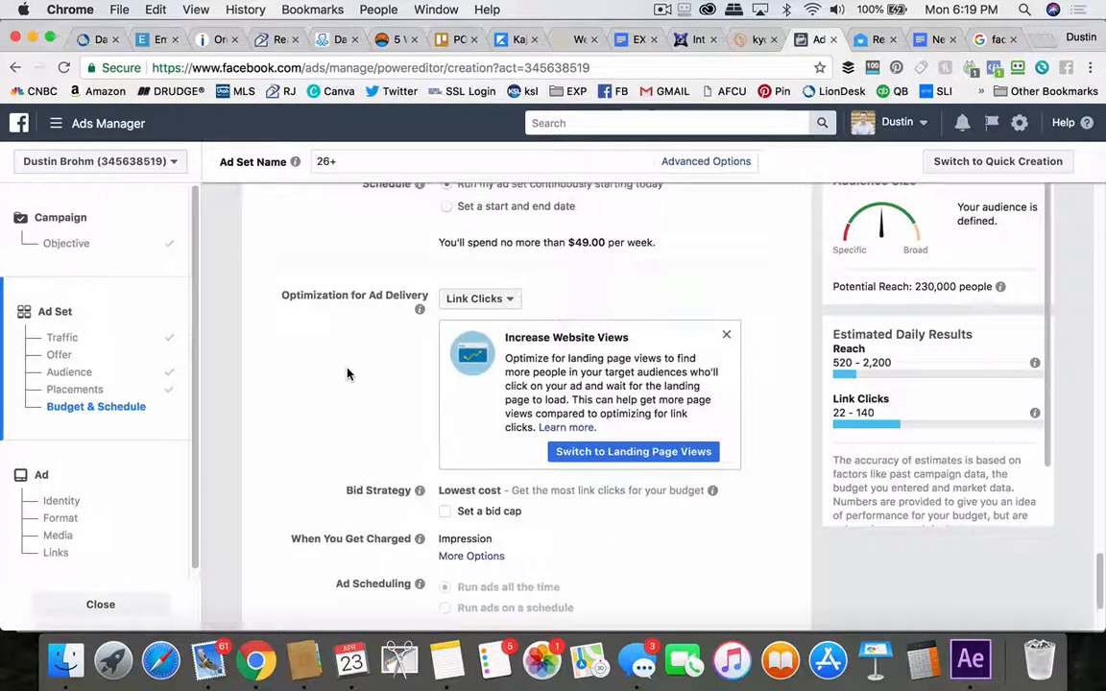
pyautogui.scroll(-1, 451, 442)
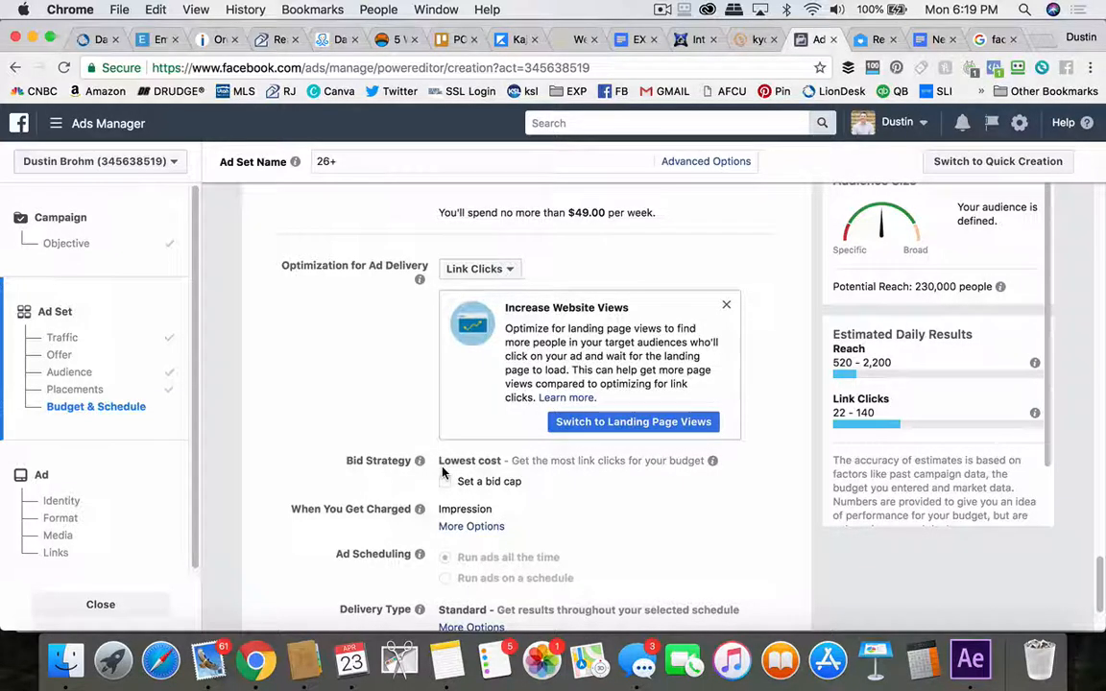
pyautogui.moveTo(420, 462)
pyautogui.scroll(4, 410, 249)
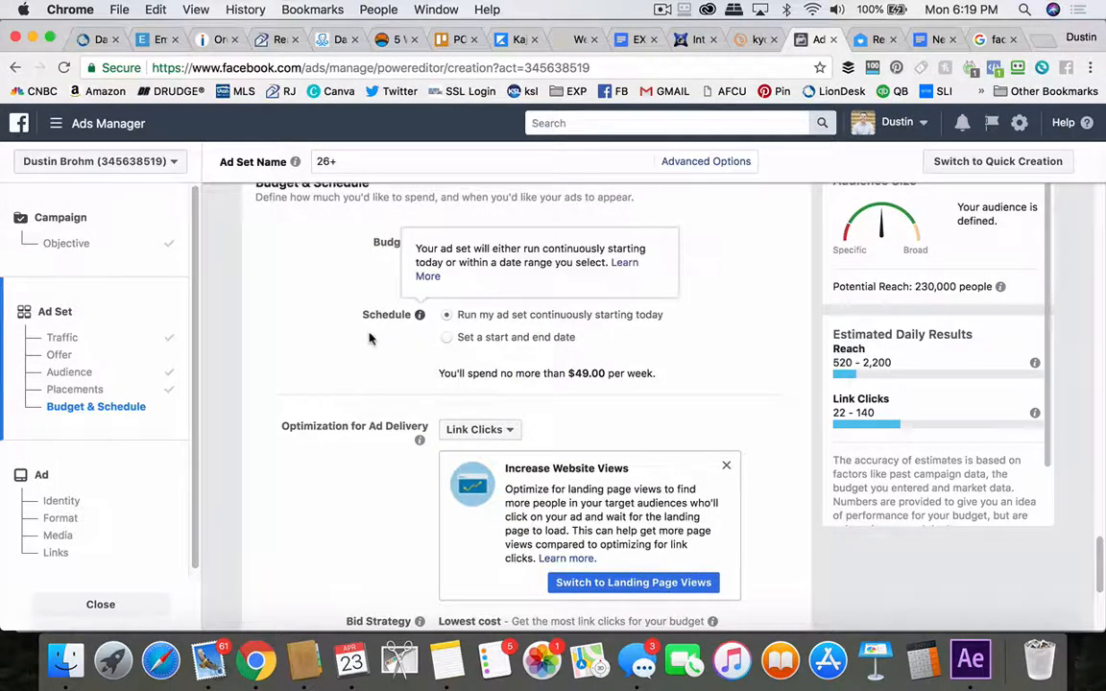
pyautogui.scroll(-1, 362, 326)
pyautogui.scroll(-1, 374, 393)
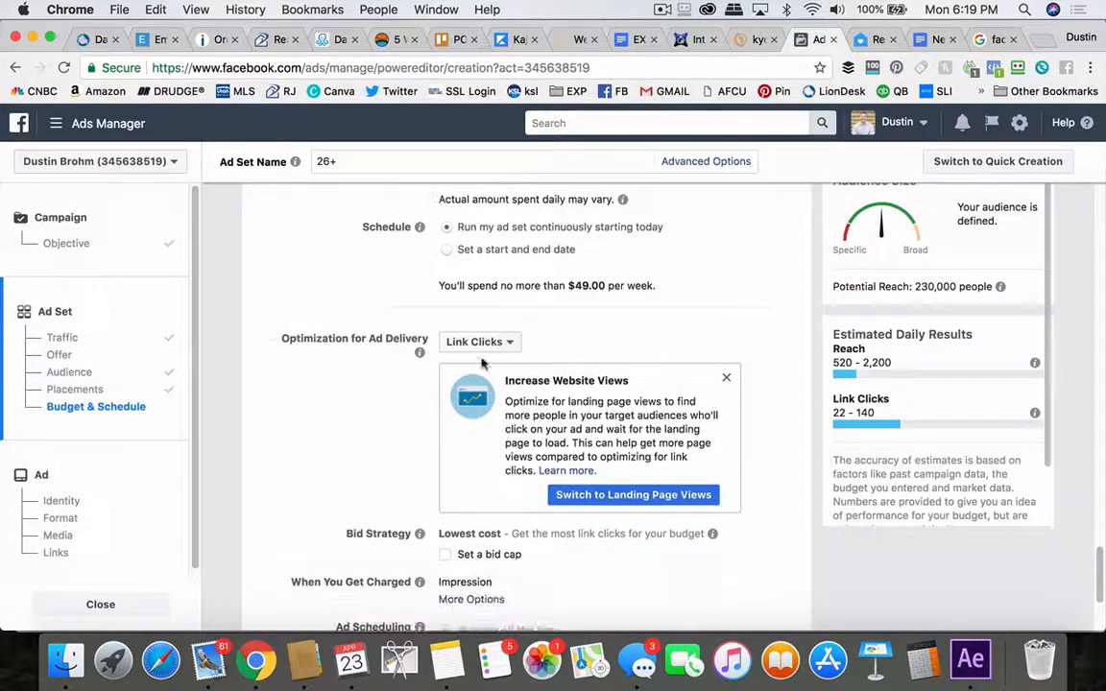
pyautogui.scroll(1, 576, 216)
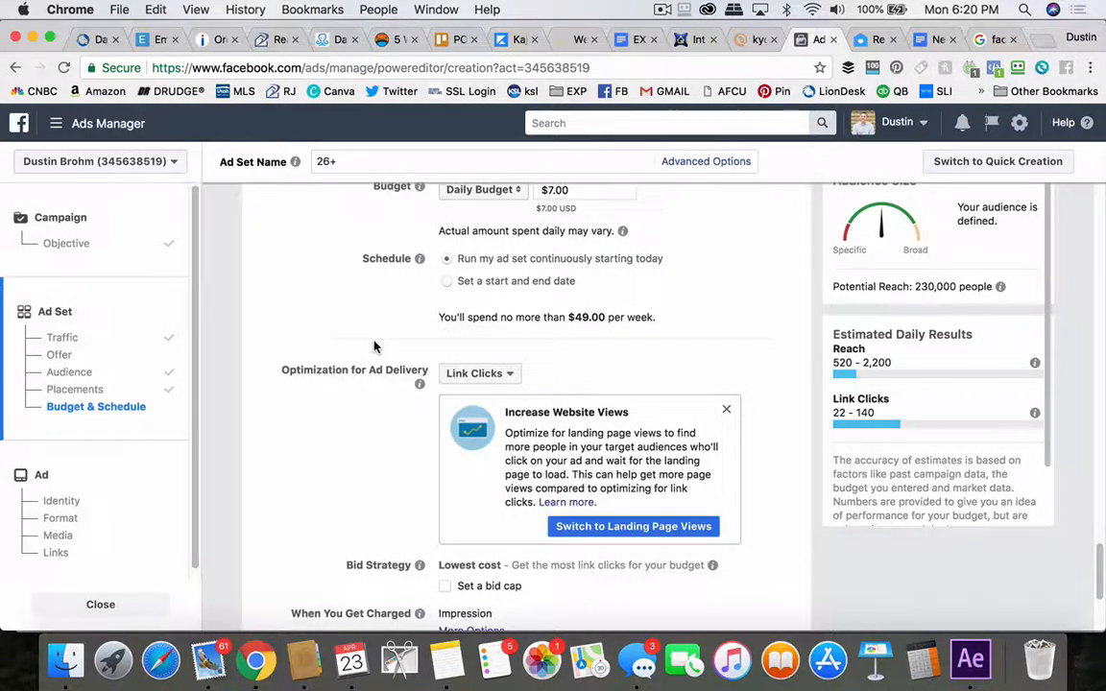
# - Finish the ad set configuration and continue to the ad's setup
pyautogui.scroll(-5, 375, 347)
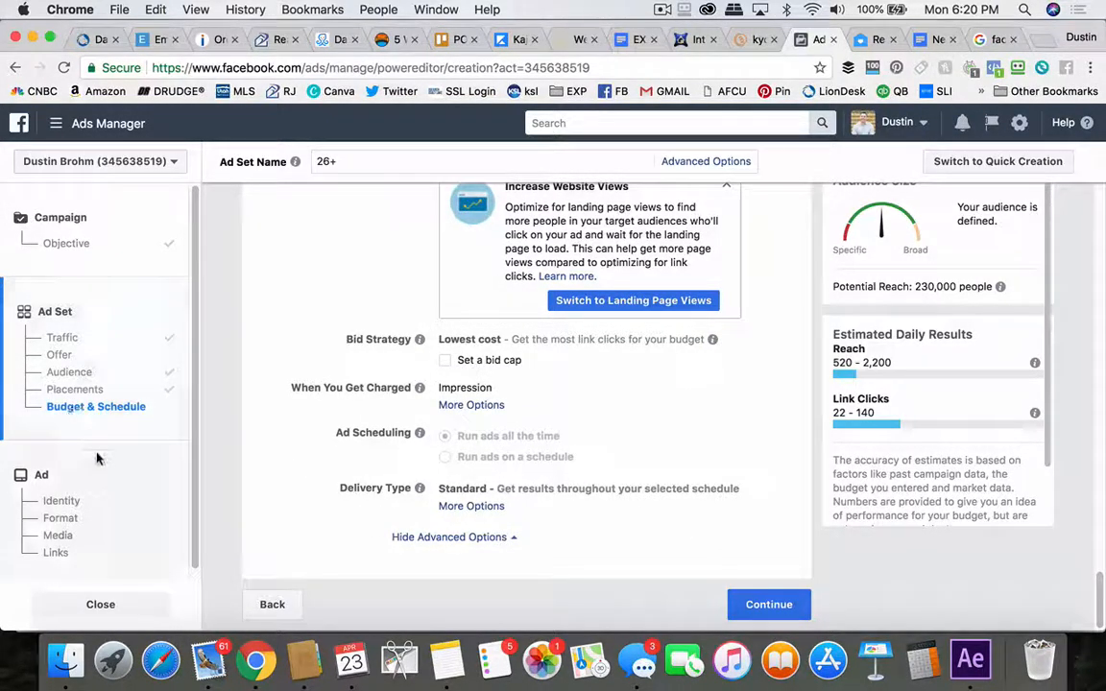
pyautogui.click(767, 604)
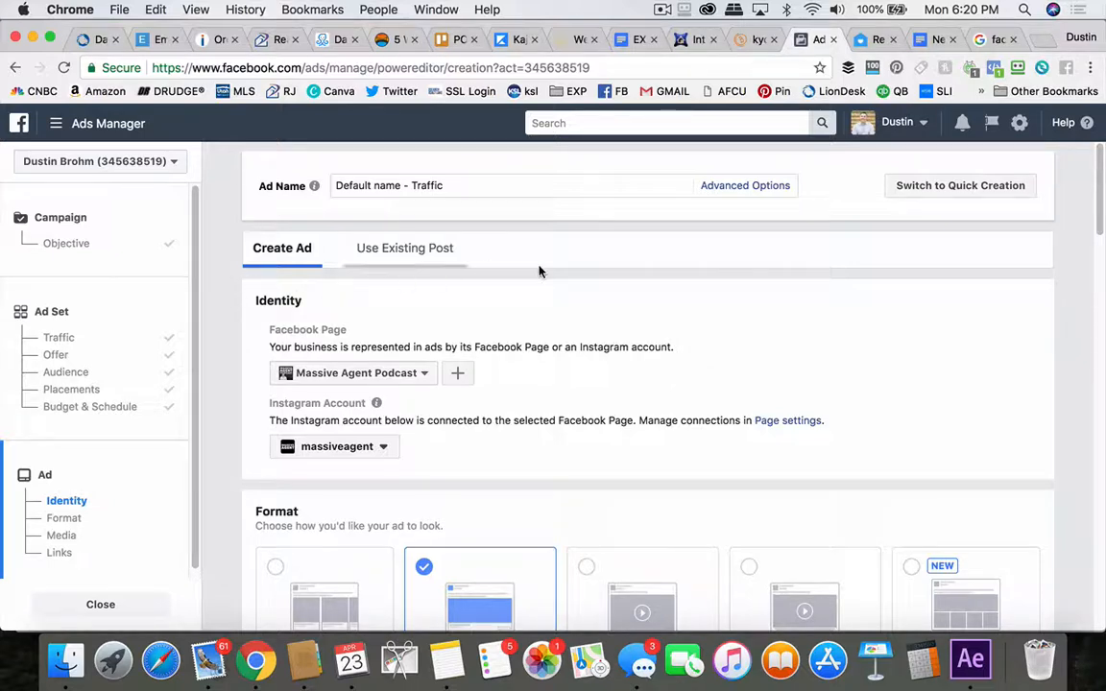
# - Choose Salt Lake City Home Values as the ad's Facebook Page and check its Instagram account options
pyautogui.scroll(-1, 576, 317)
pyautogui.click(424, 355)
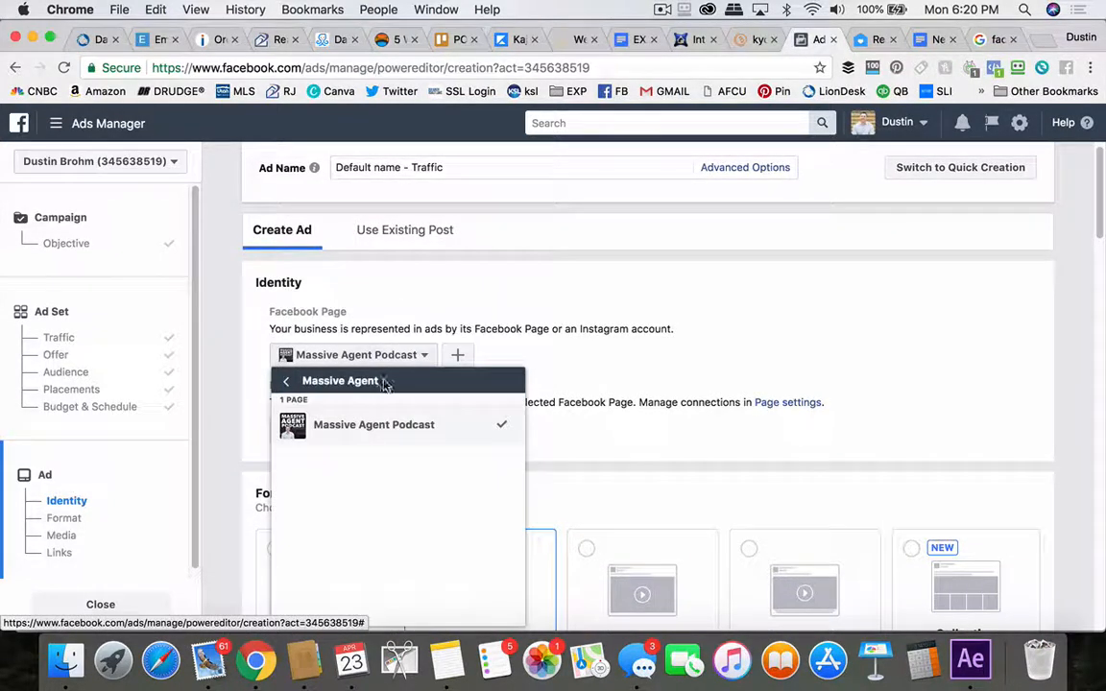
pyautogui.click(288, 382)
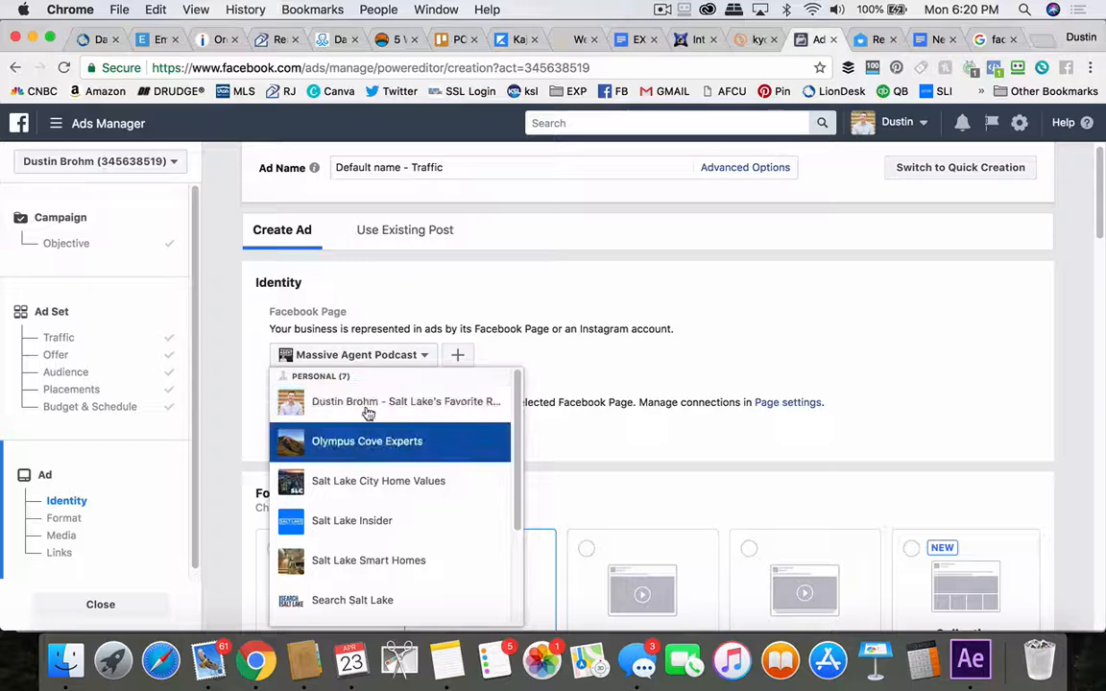
pyautogui.click(393, 499)
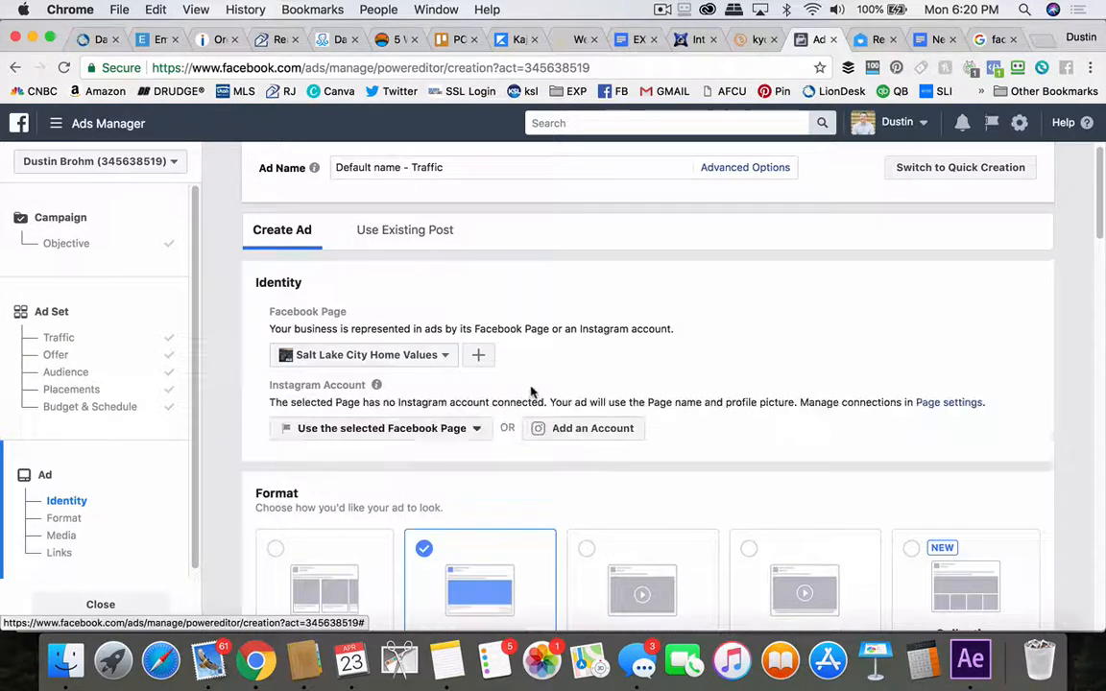
pyautogui.scroll(-3, 531, 390)
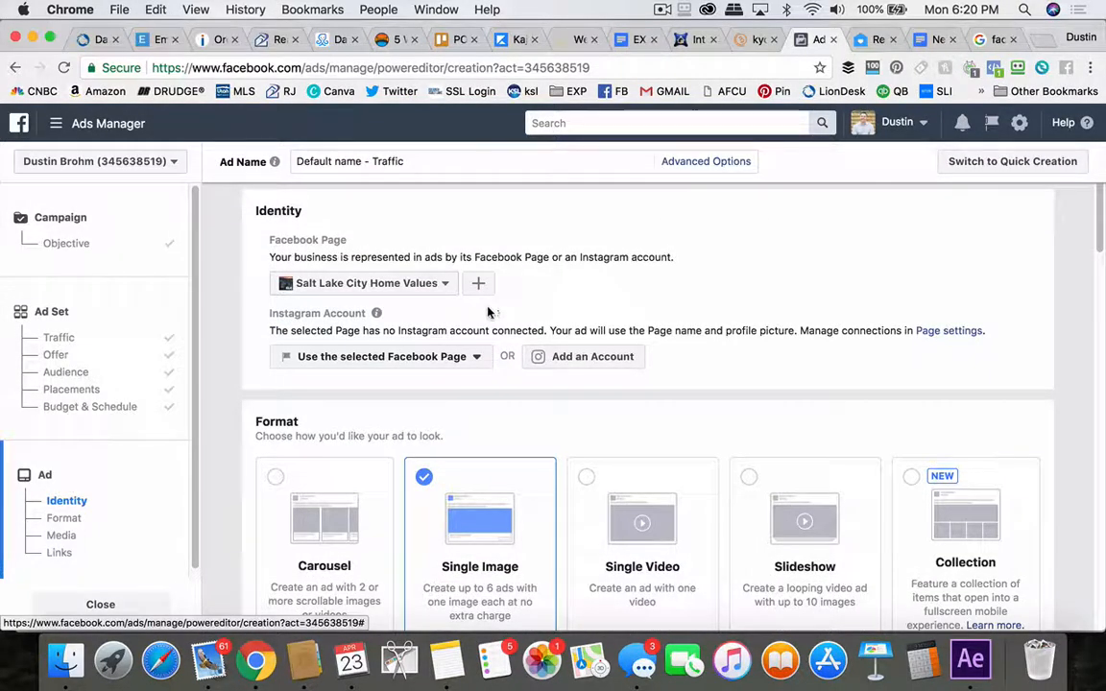
pyautogui.click(375, 357)
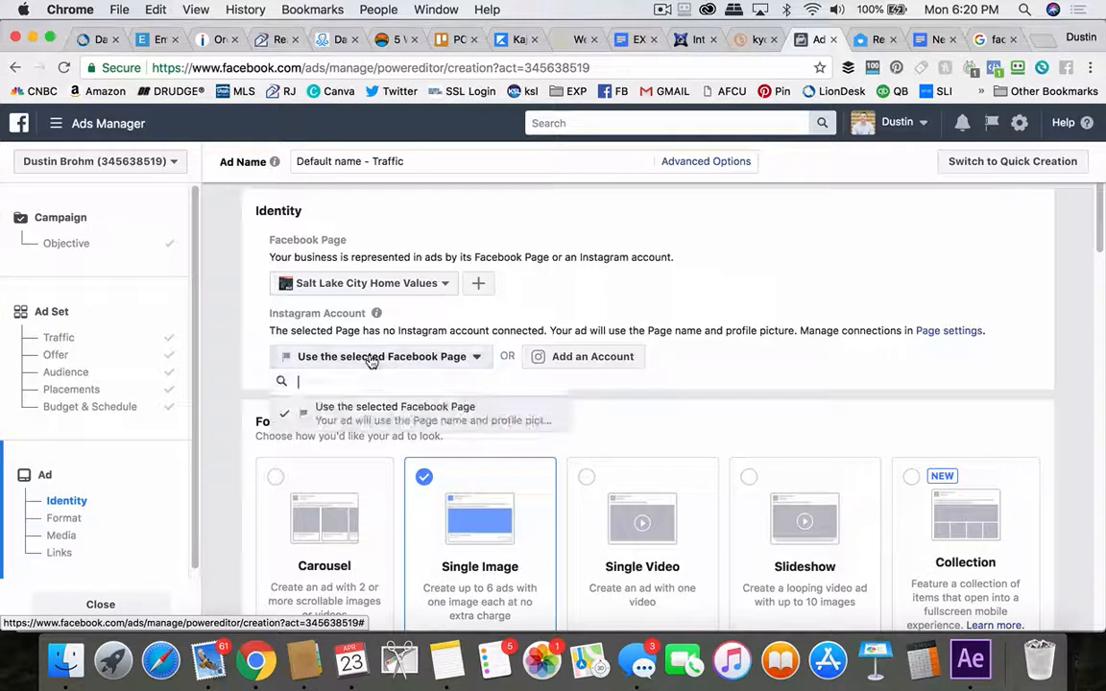
pyautogui.click(503, 288)
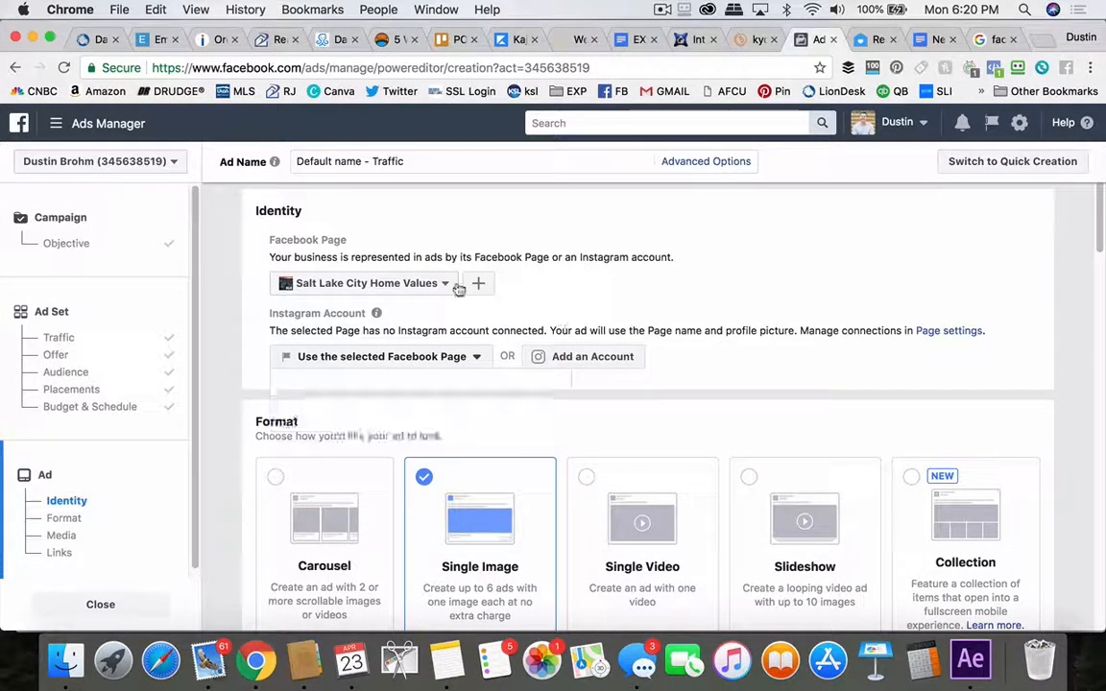
# - Change the ad's Facebook Page to Search Salt Lake and check its connected Instagram account options
pyautogui.click(453, 286)
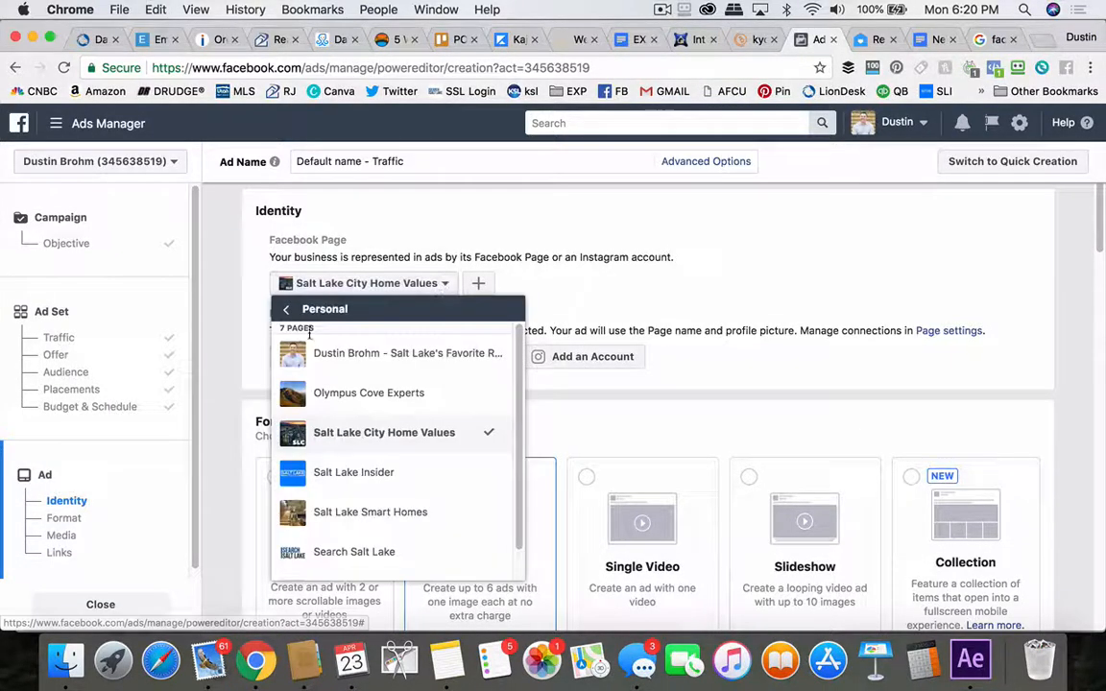
pyautogui.click(363, 552)
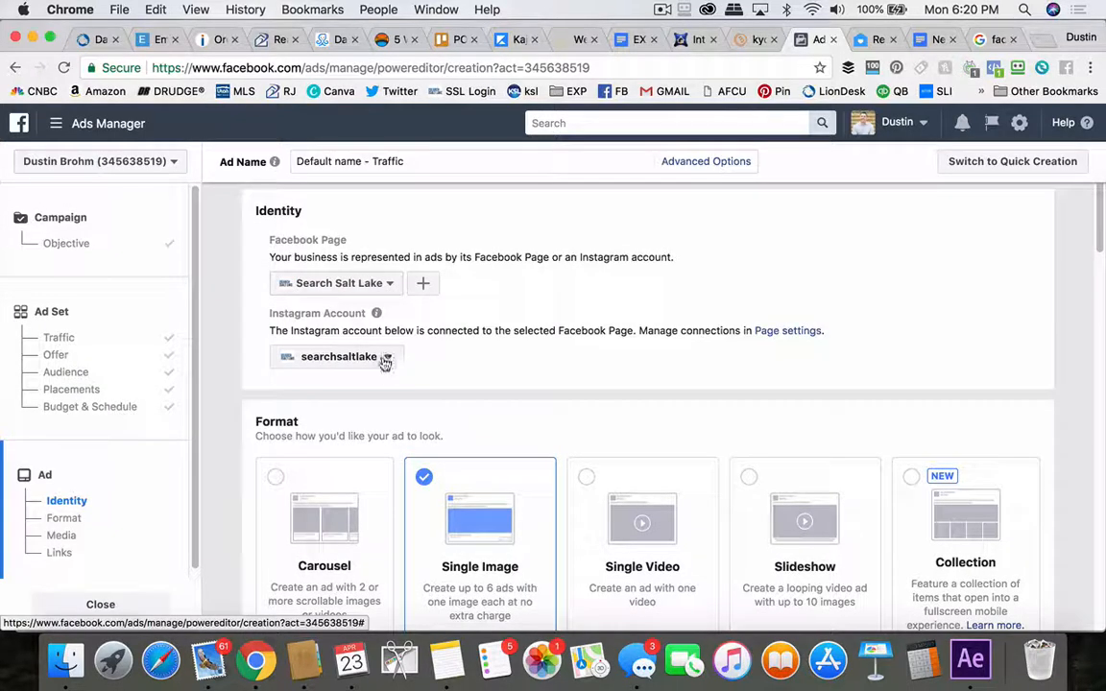
pyautogui.scroll(-1, 451, 355)
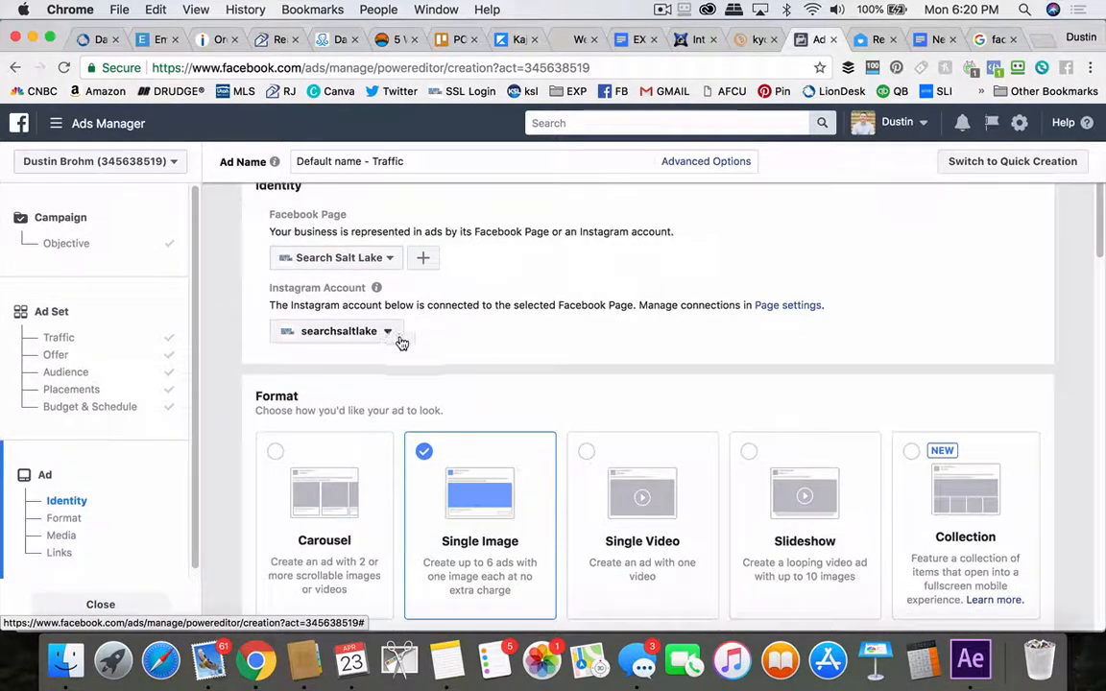
pyautogui.click(395, 332)
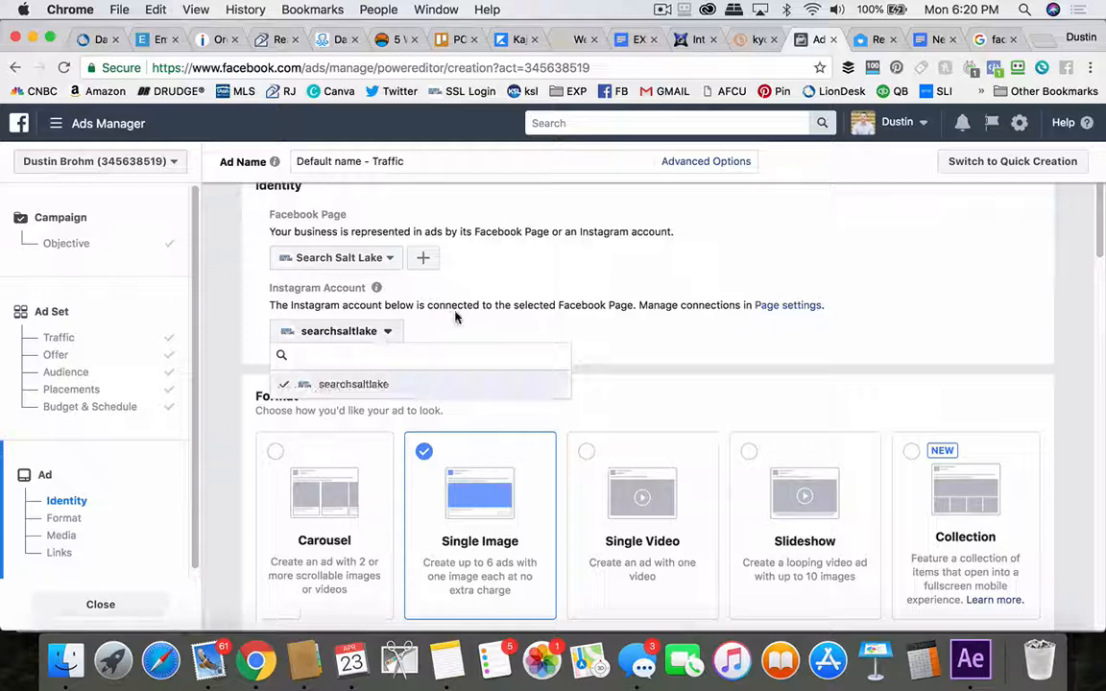
# - Close the Instagram account choices and examine the ad's format options and image requirements
pyautogui.click(349, 336)
pyautogui.scroll(-1, 271, 374)
pyautogui.scroll(-6, 279, 369)
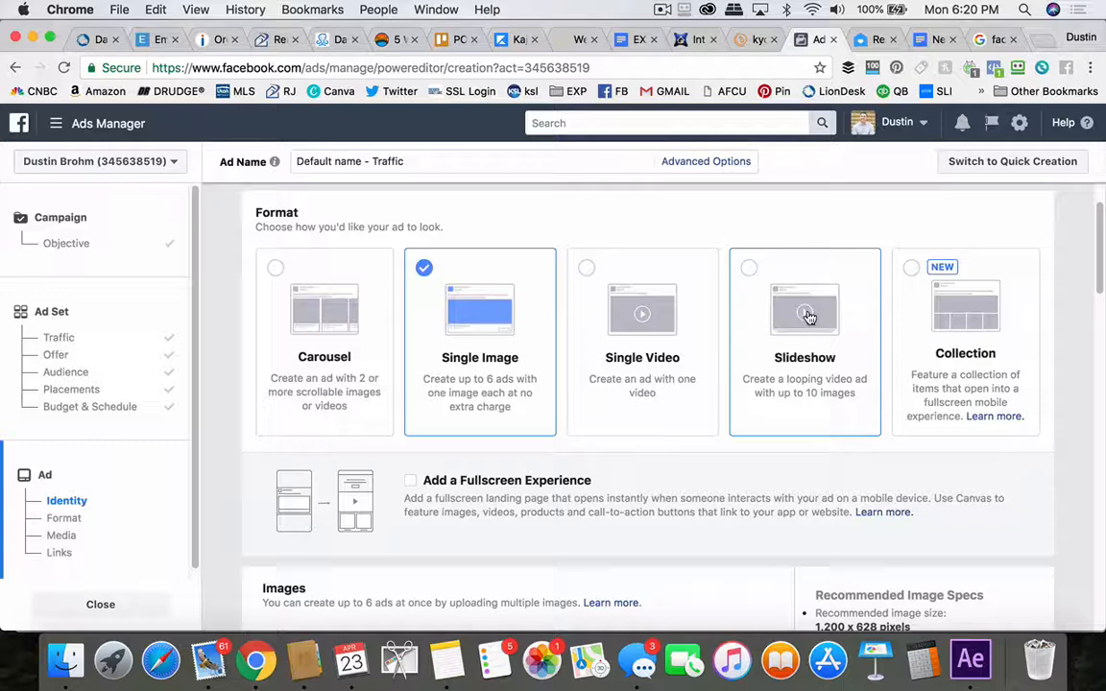
pyautogui.scroll(-1, 413, 372)
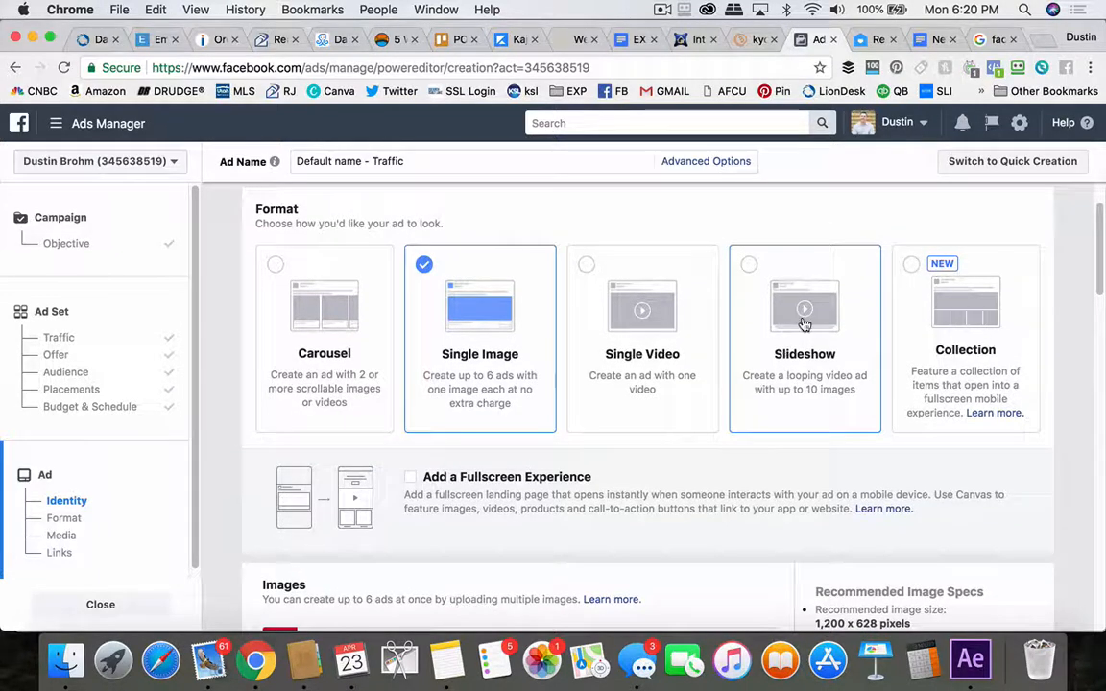
pyautogui.scroll(-1, 403, 320)
pyautogui.scroll(-3, 401, 320)
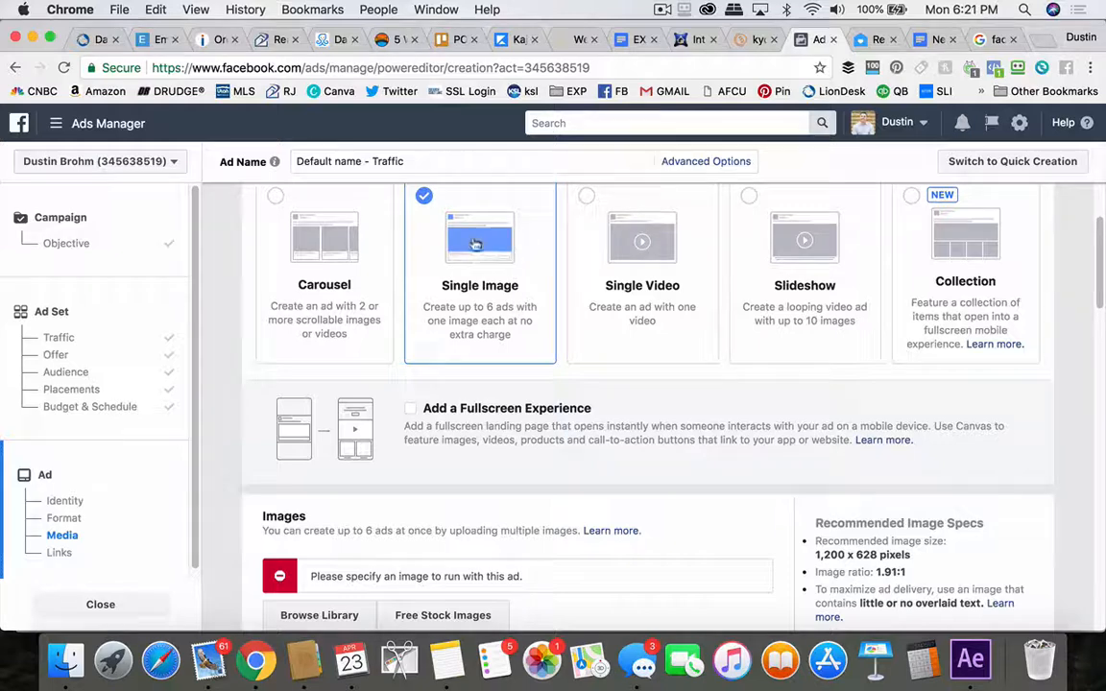
pyautogui.scroll(-5, 297, 381)
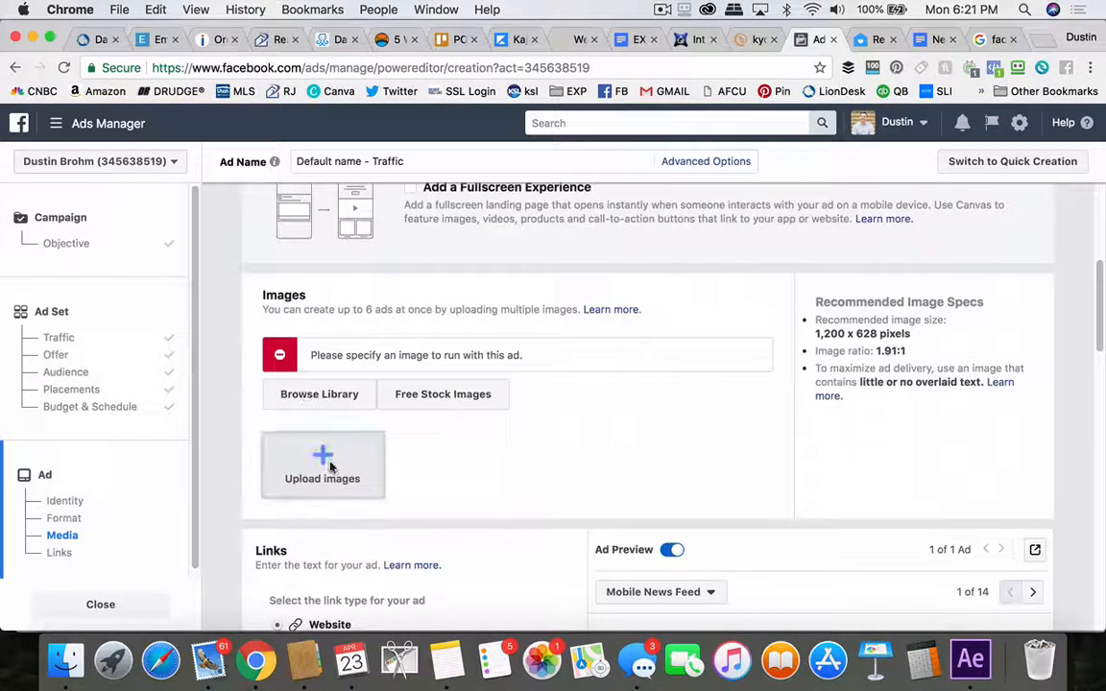
# - Search the free stock images for "house" and browse the house and family photos with their previews
pyautogui.click(454, 402)
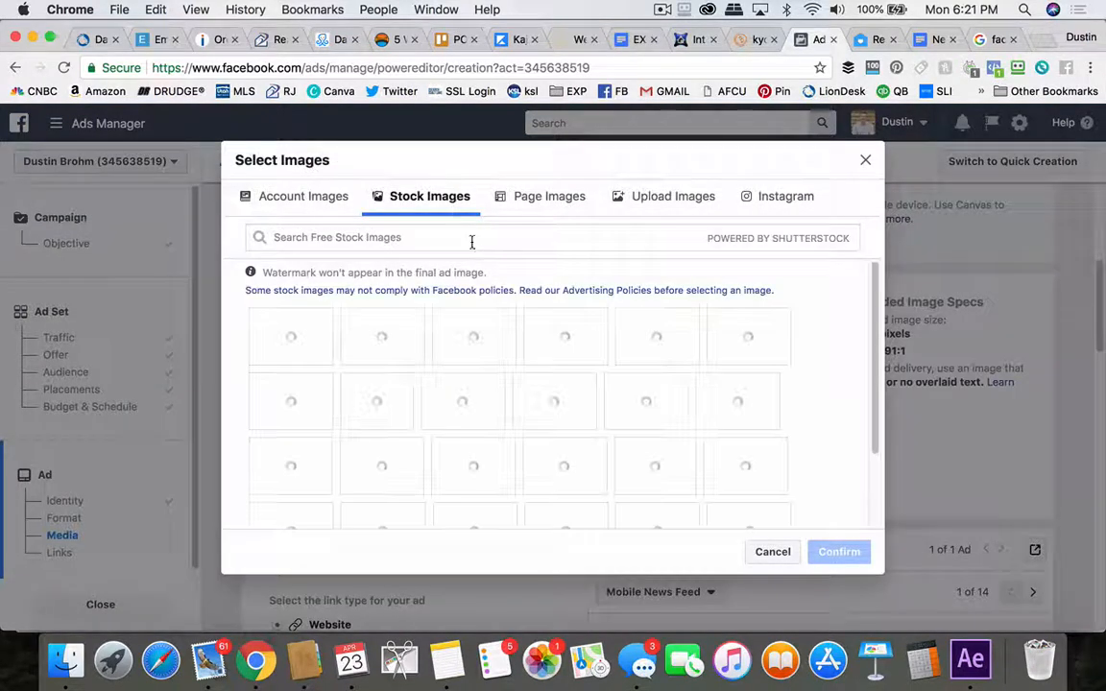
pyautogui.write('h')
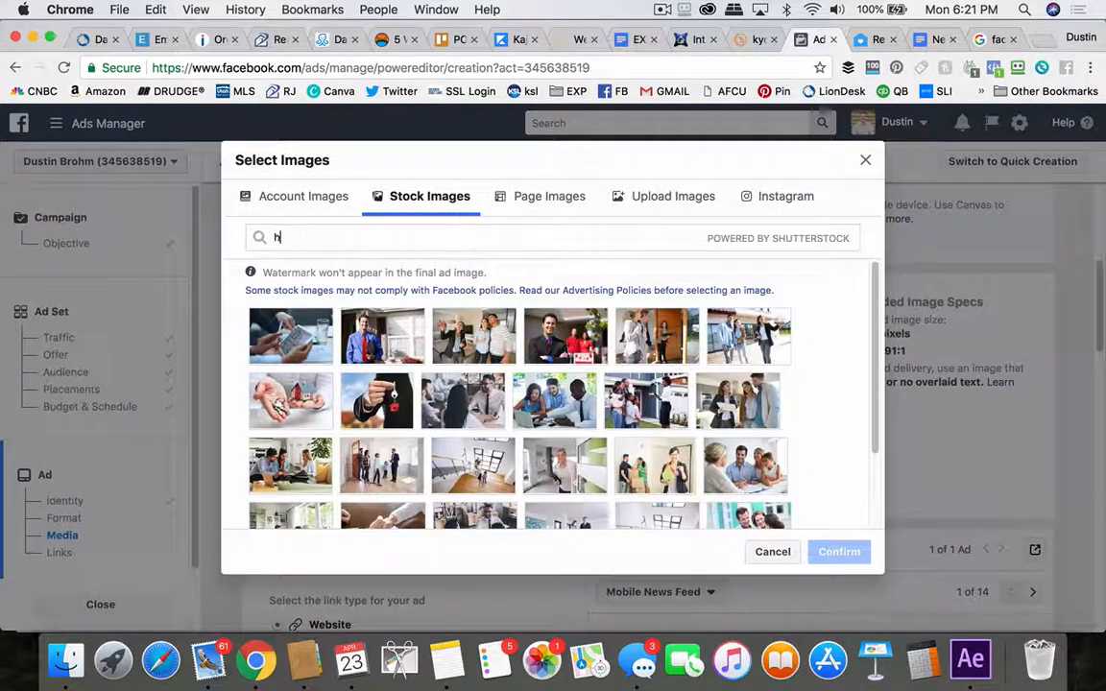
pyautogui.write('ouse')
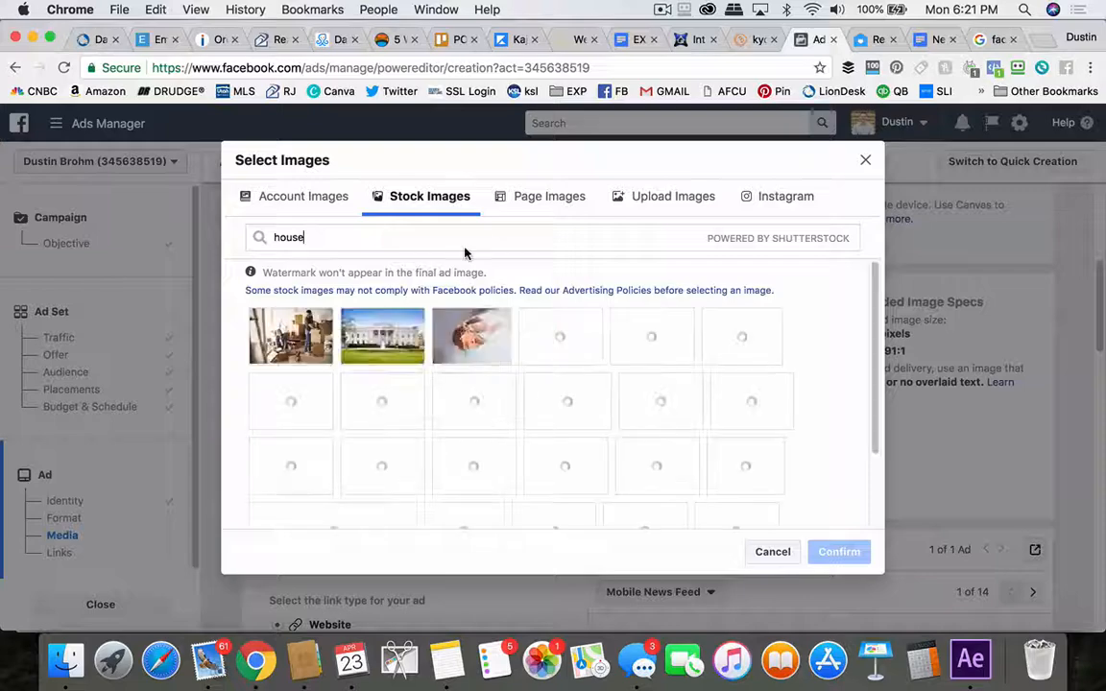
pyautogui.moveTo(351, 309)
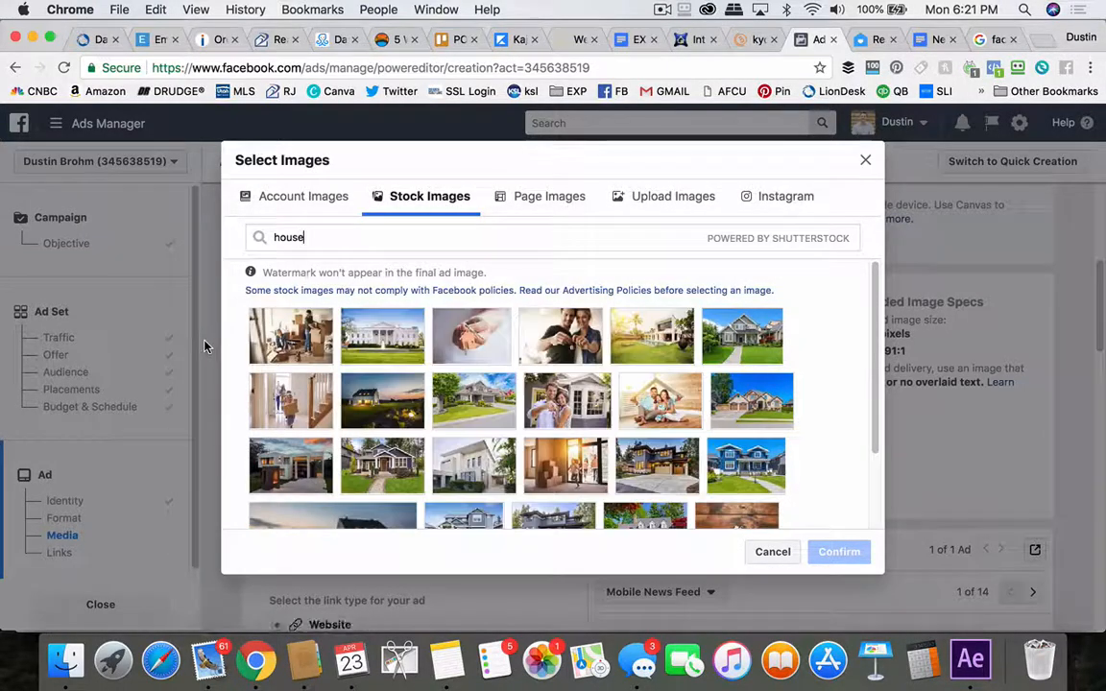
pyautogui.scroll(-3, 238, 357)
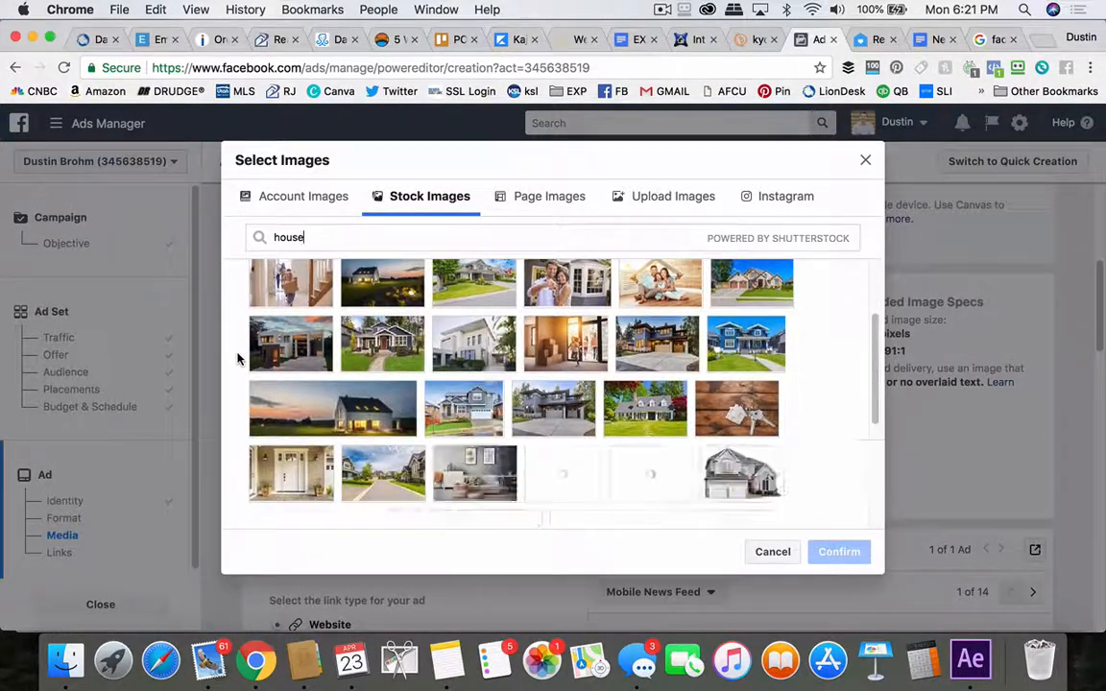
pyautogui.moveTo(502, 416)
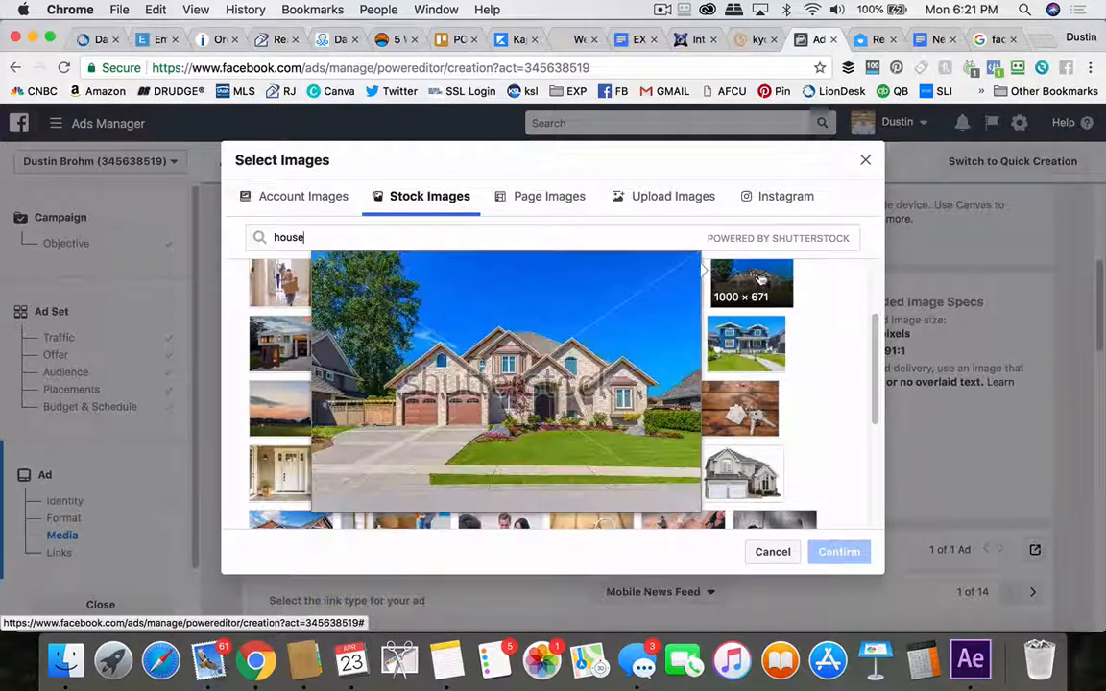
pyautogui.moveTo(700, 290)
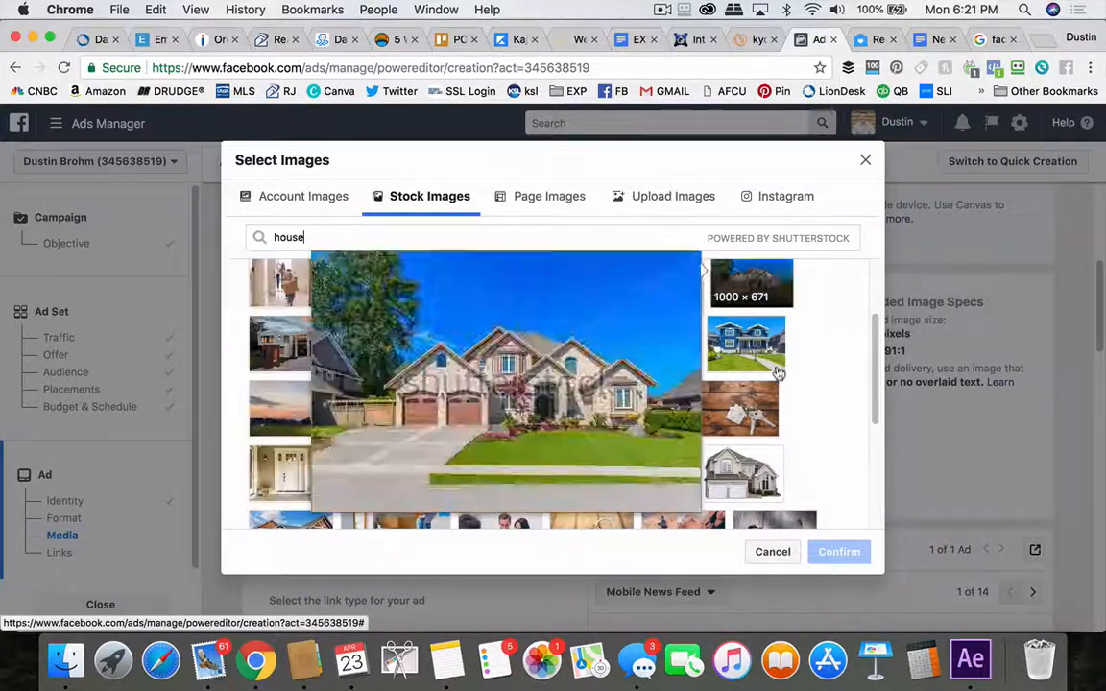
pyautogui.scroll(-2, 817, 419)
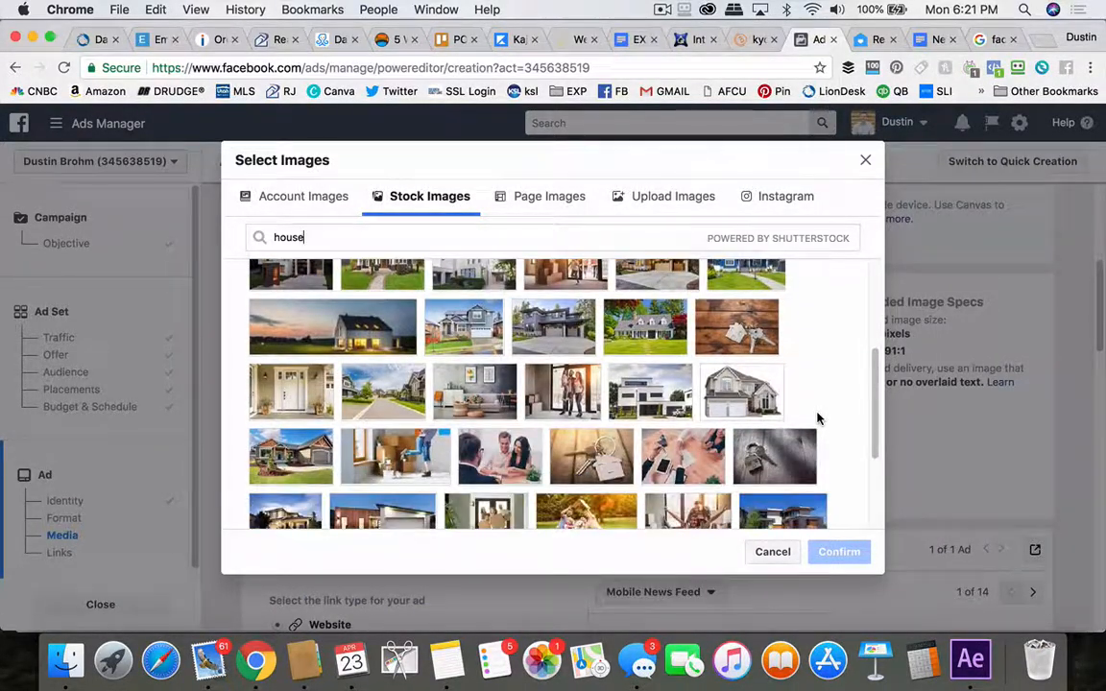
pyautogui.scroll(-1, 817, 418)
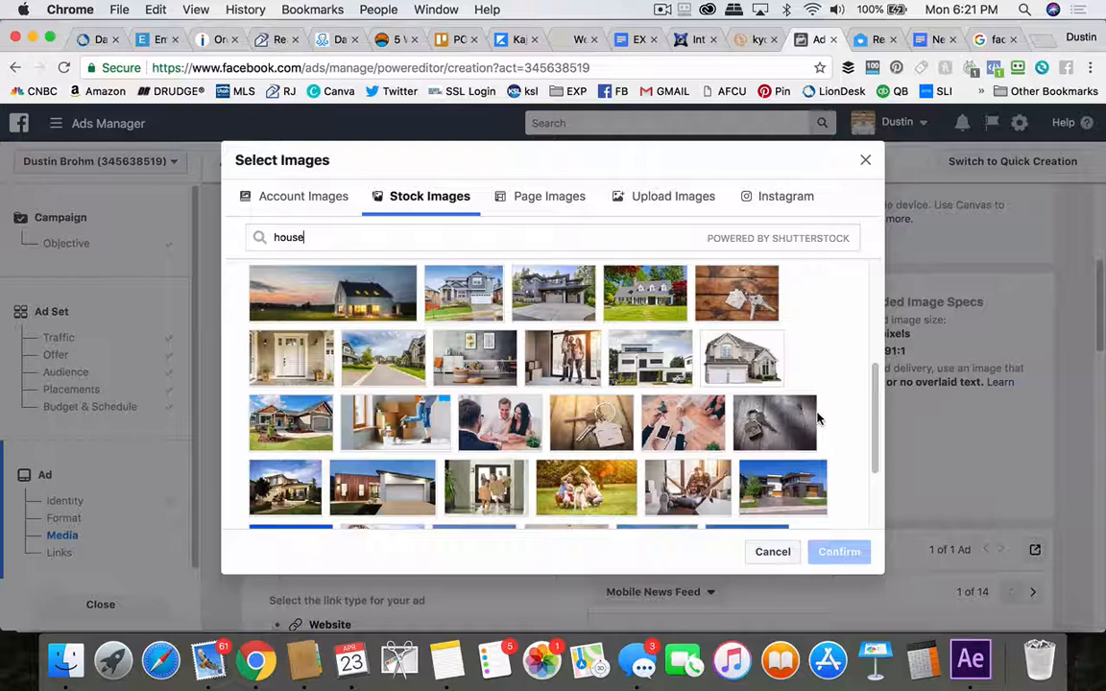
pyautogui.scroll(-2, 817, 419)
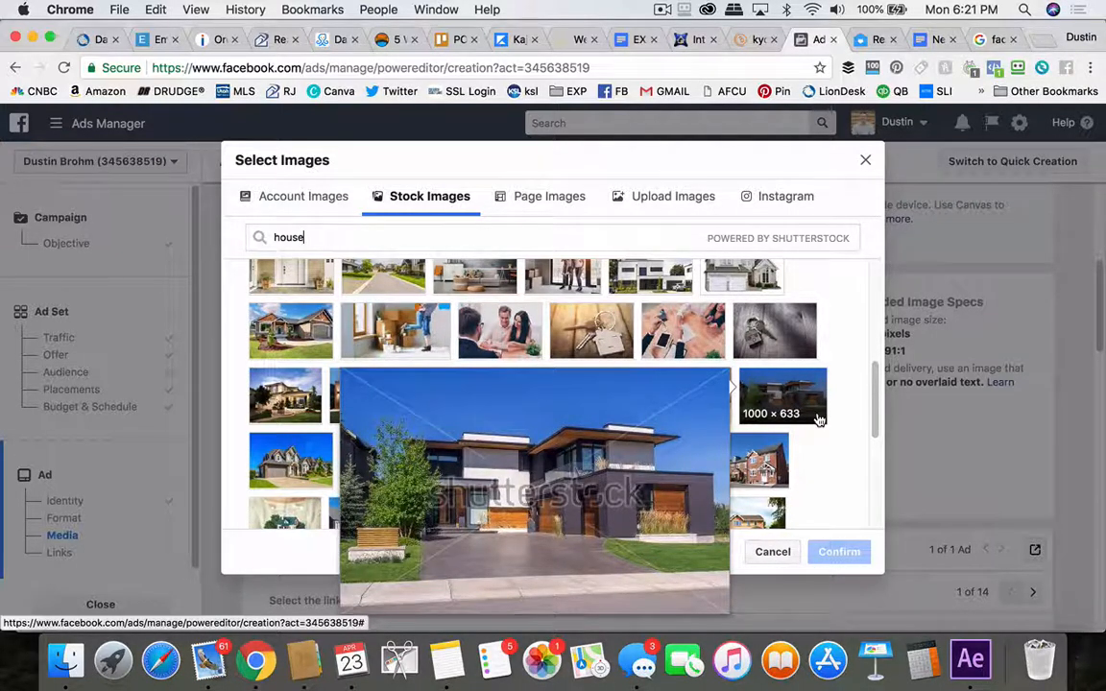
pyautogui.scroll(-5, 815, 413)
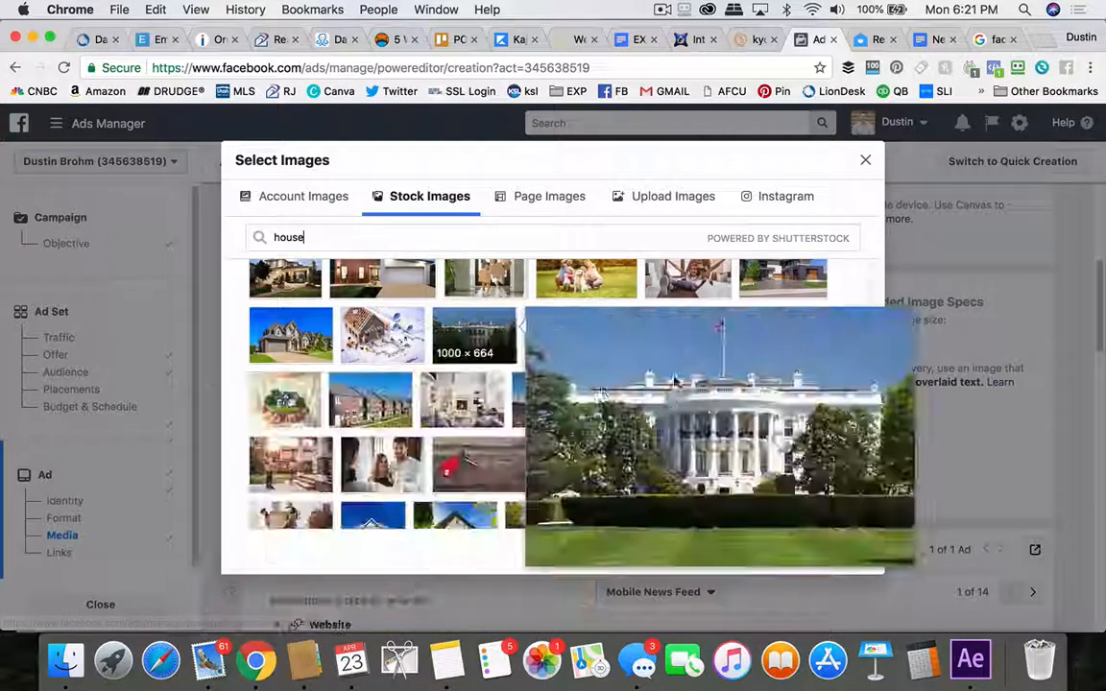
pyautogui.moveTo(279, 466)
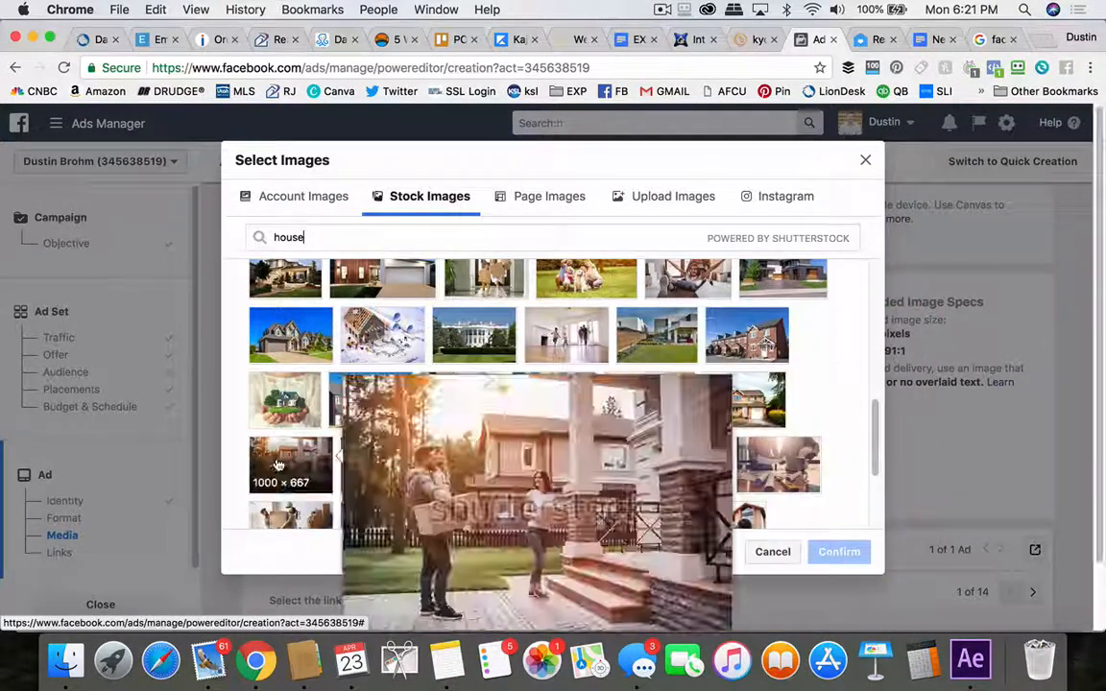
pyautogui.scroll(-1, 276, 473)
pyautogui.scroll(-1, 276, 473)
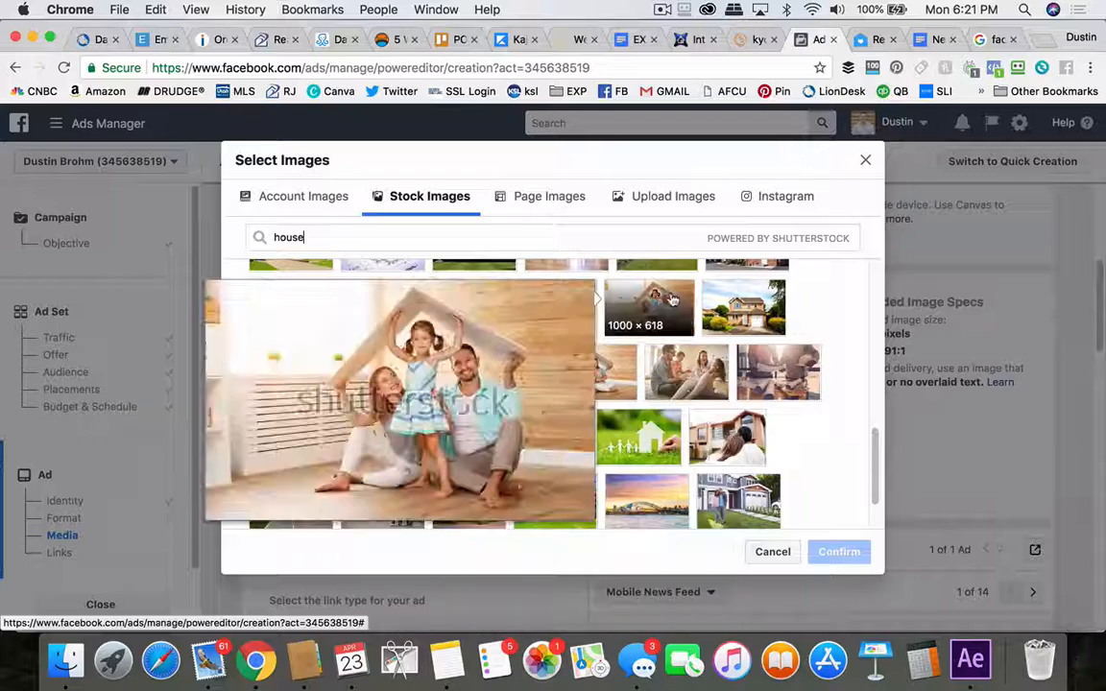
# - Search the stock images for "explosion" and select the 1000 × 756 fiery orange explosion on a black background
pyautogui.doubleClick(478, 236)
pyautogui.write('explos')
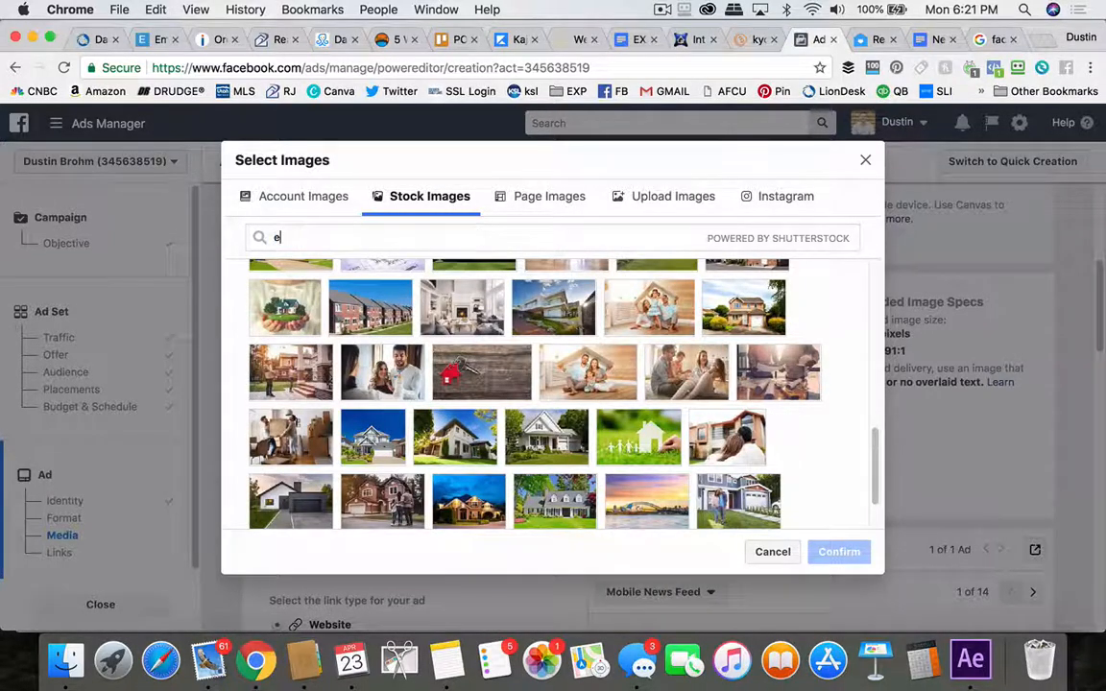
pyautogui.write('ion')
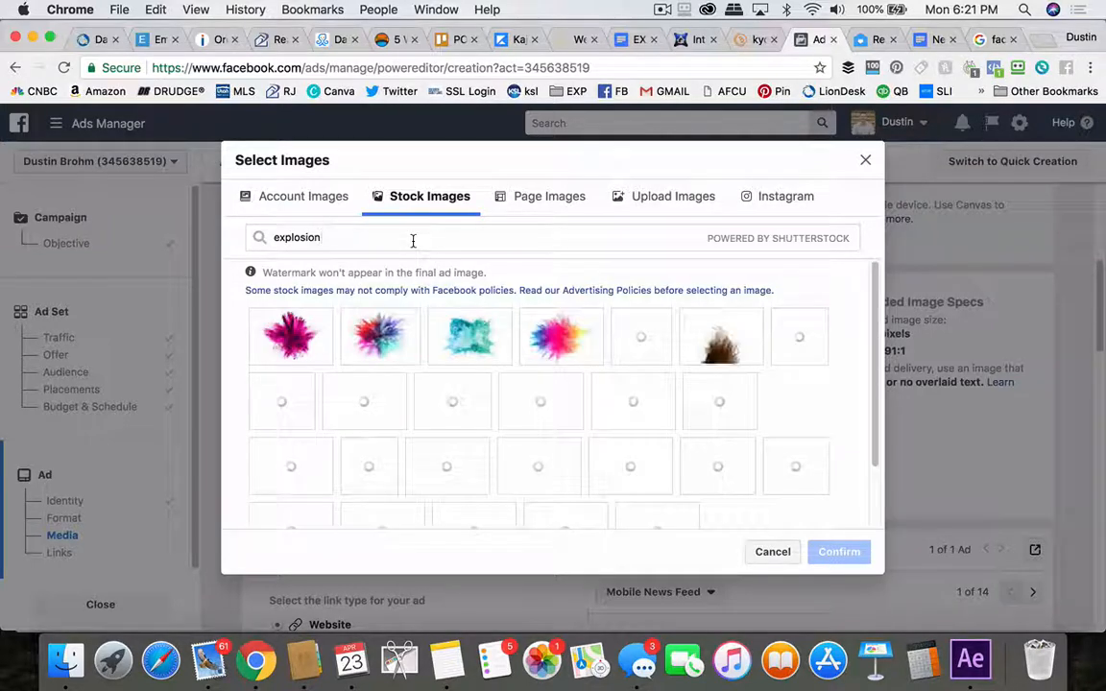
pyautogui.moveTo(453, 395)
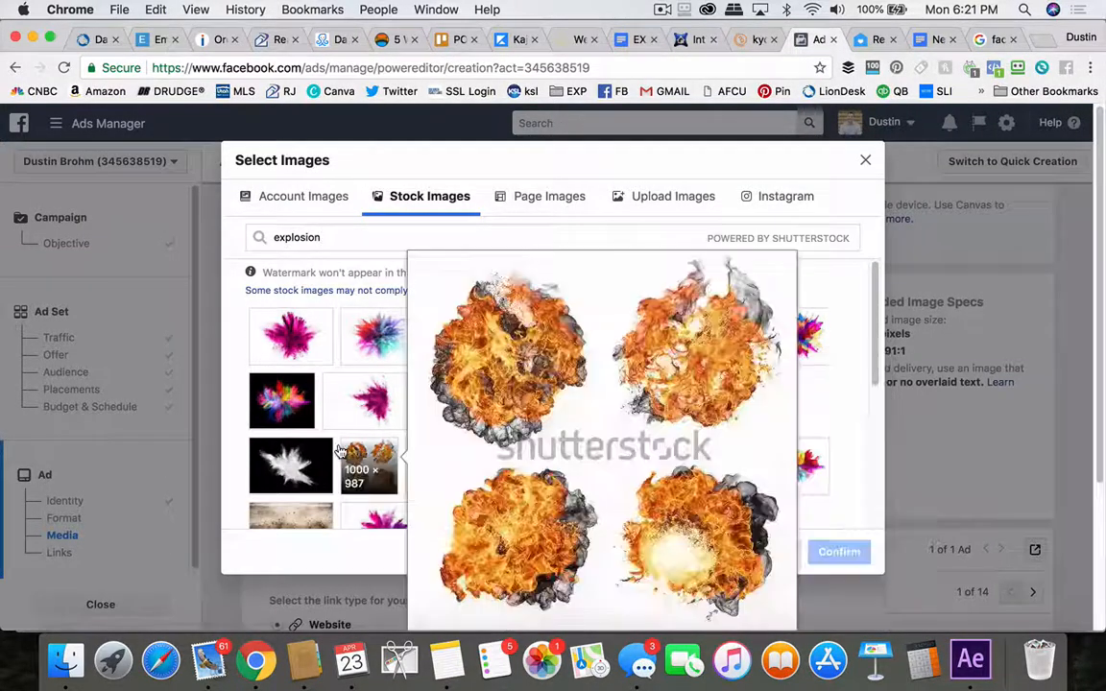
pyautogui.scroll(-5, 338, 440)
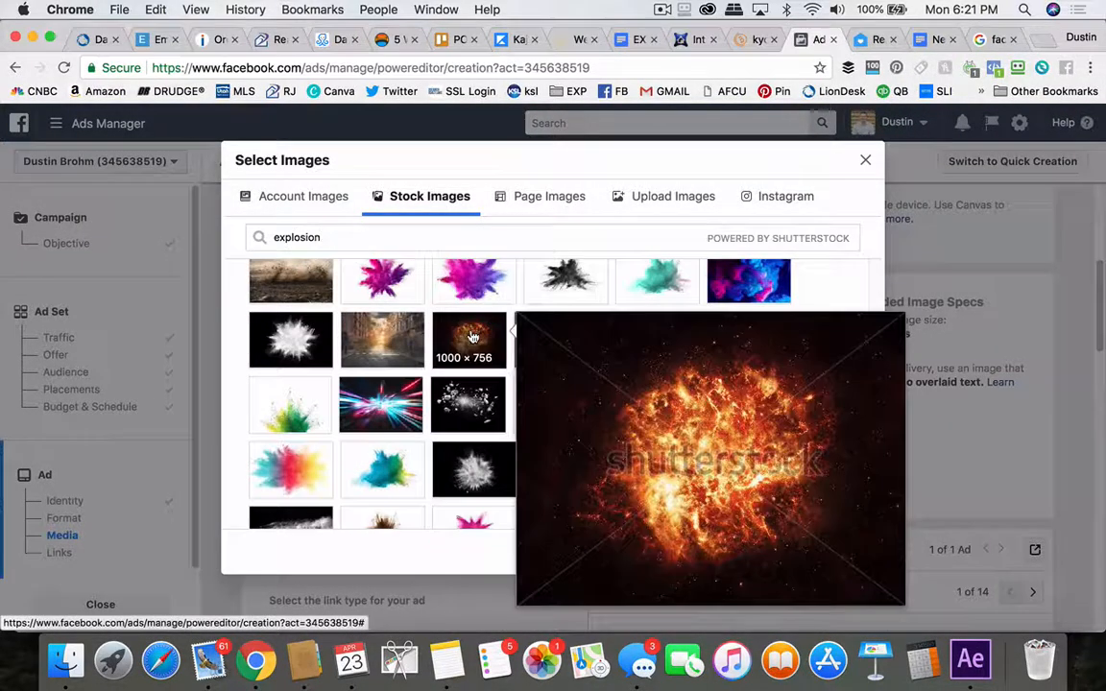
pyautogui.click(473, 336)
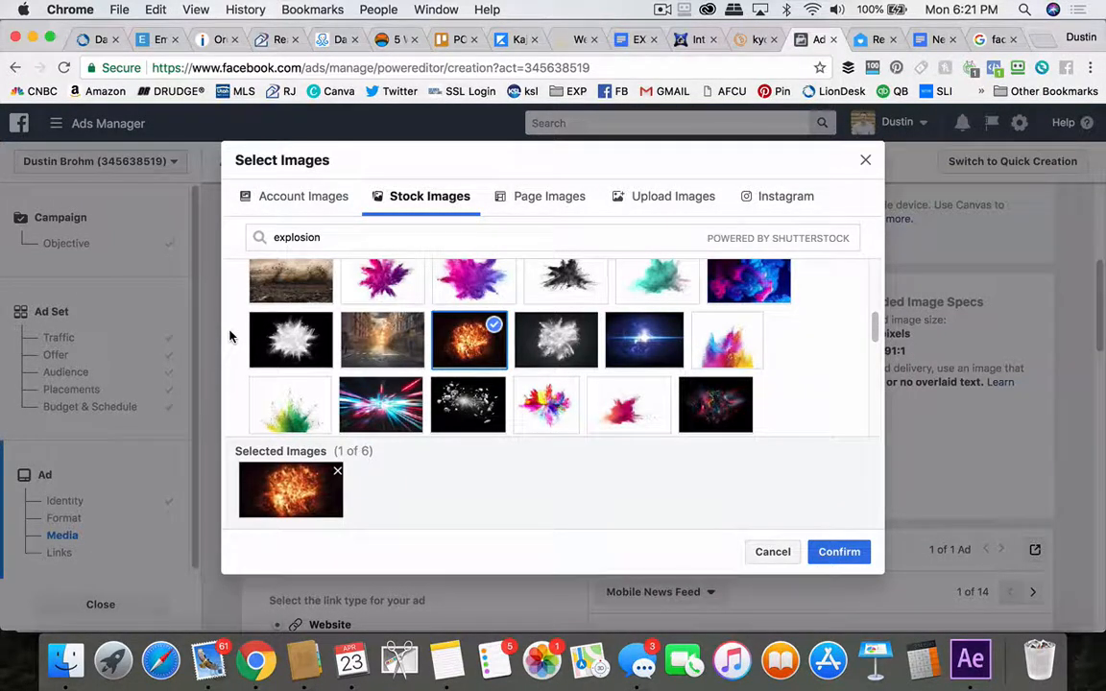
pyautogui.scroll(-1, 274, 403)
pyautogui.moveTo(301, 501)
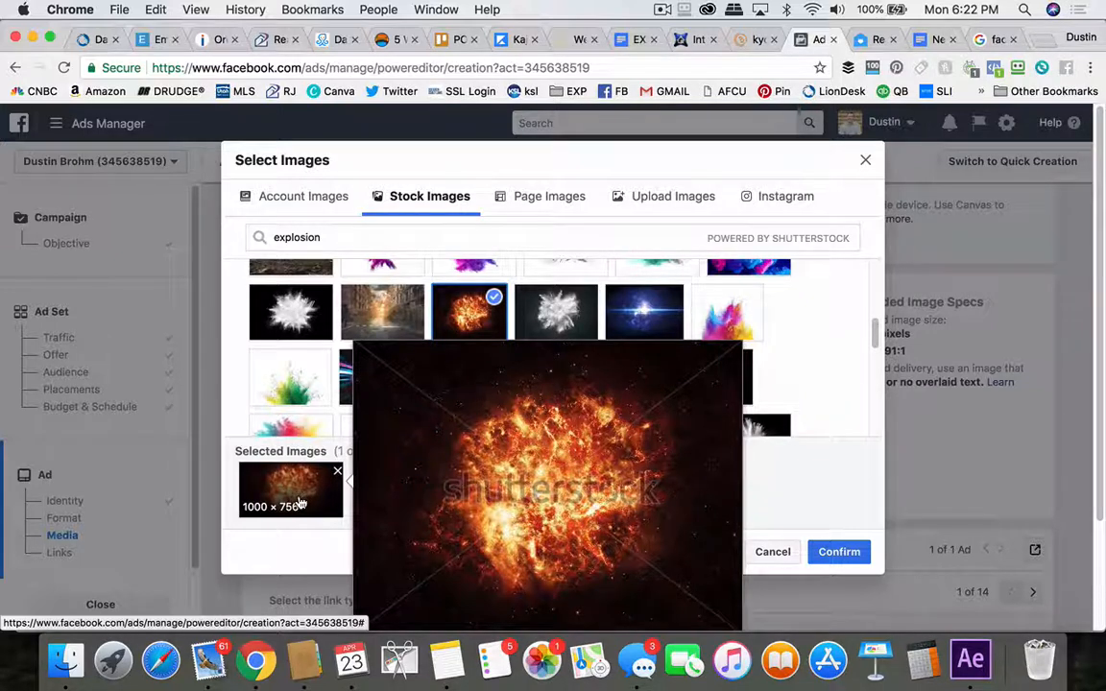
pyautogui.scroll(-3, 864, 387)
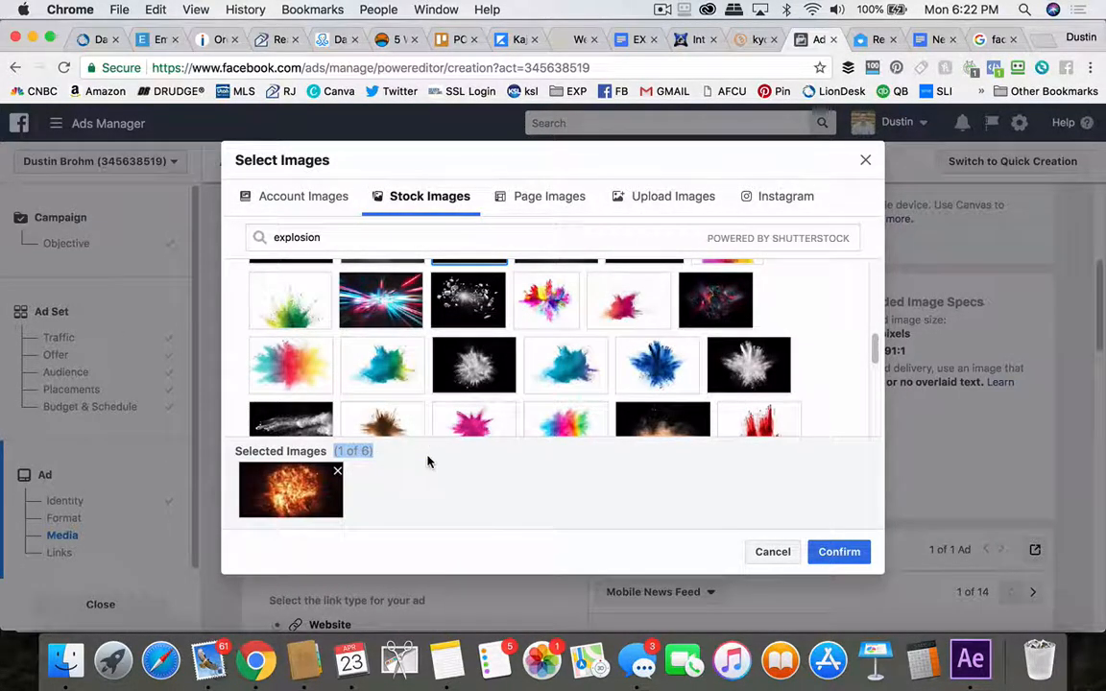
pyautogui.scroll(-5, 379, 369)
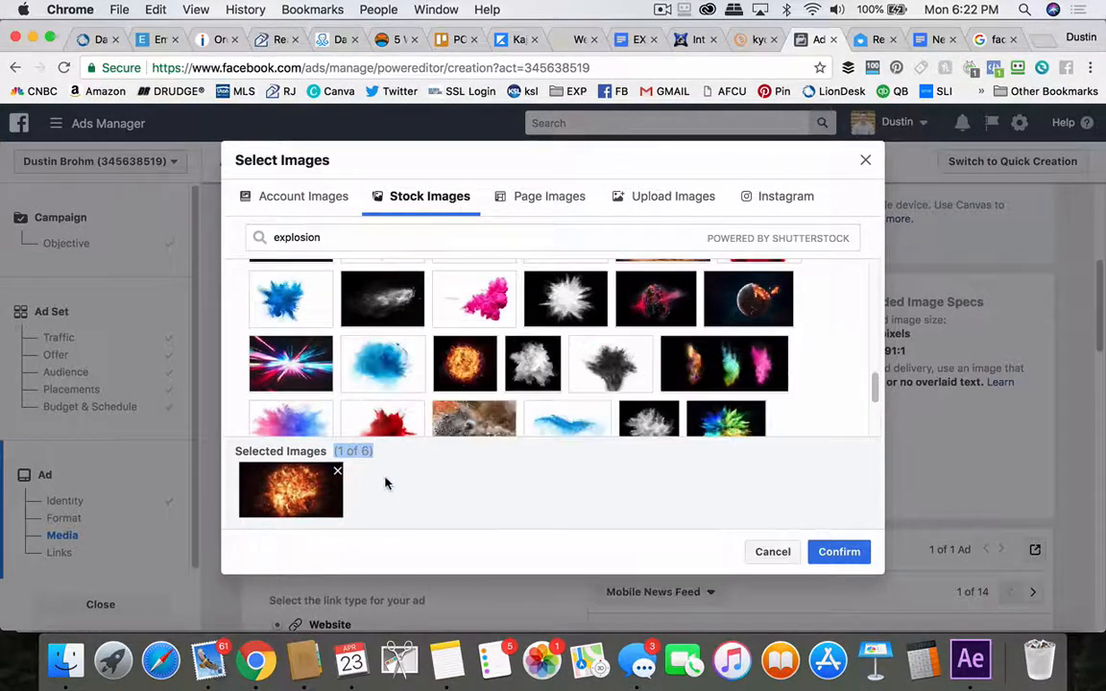
# - Search the stock images for "house", add the gray house with a front porch and green lawn, and confirm both selected images
pyautogui.scroll(4, 495, 343)
pyautogui.scroll(3, 495, 343)
pyautogui.doubleClick(403, 233)
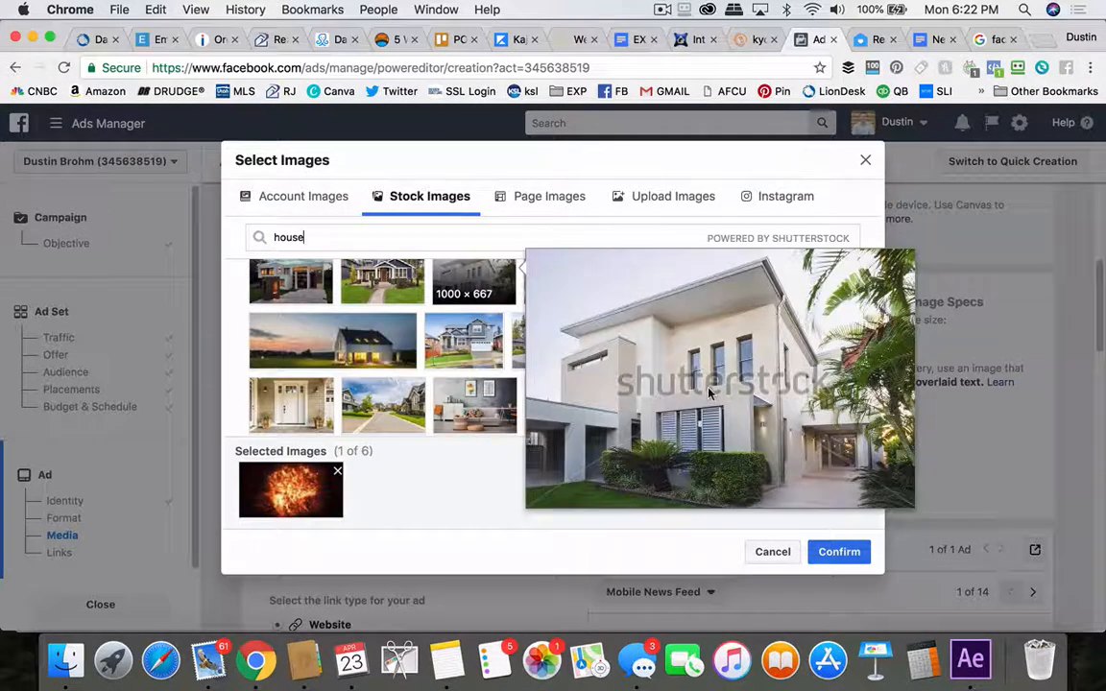
pyautogui.click(382, 281)
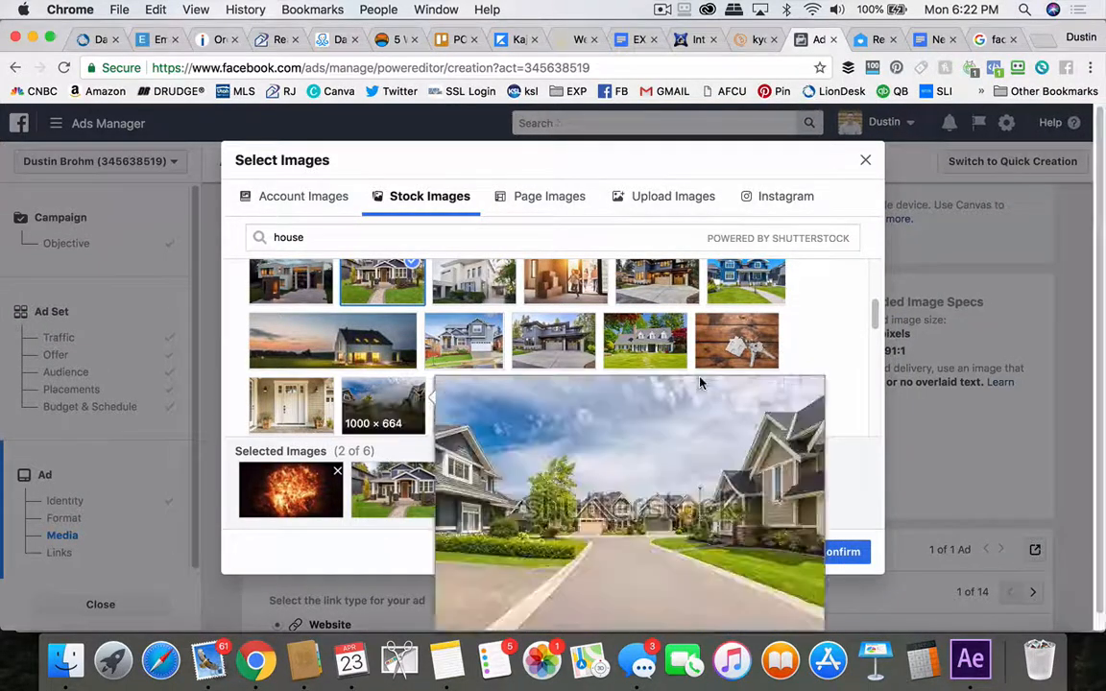
pyautogui.click(839, 553)
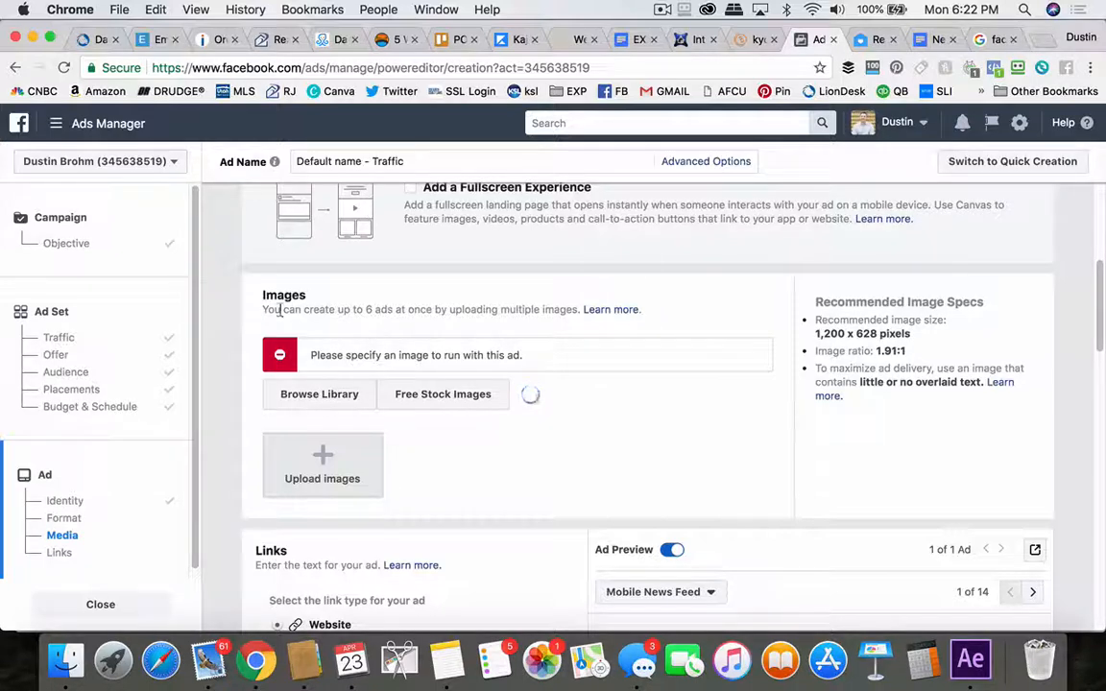
# - Examine the ad's image section, including the six-ad limit, the two added images and the options for adding or customizing images
pyautogui.moveTo(260, 312); pyautogui.dragTo(397, 309)
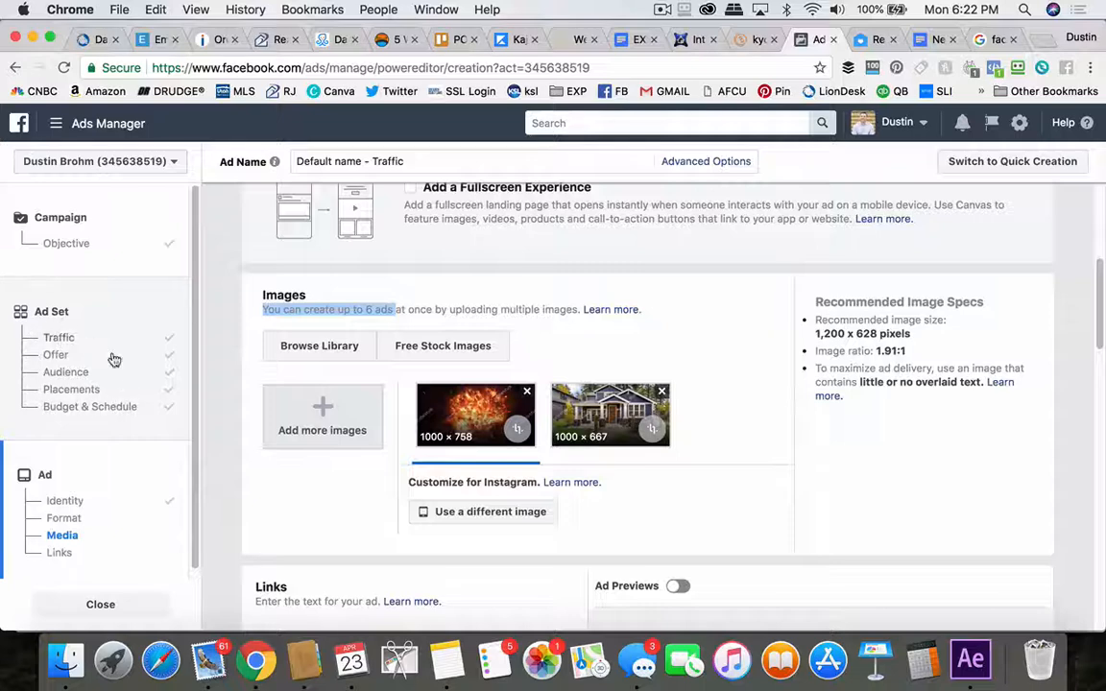
pyautogui.scroll(-1, 740, 476)
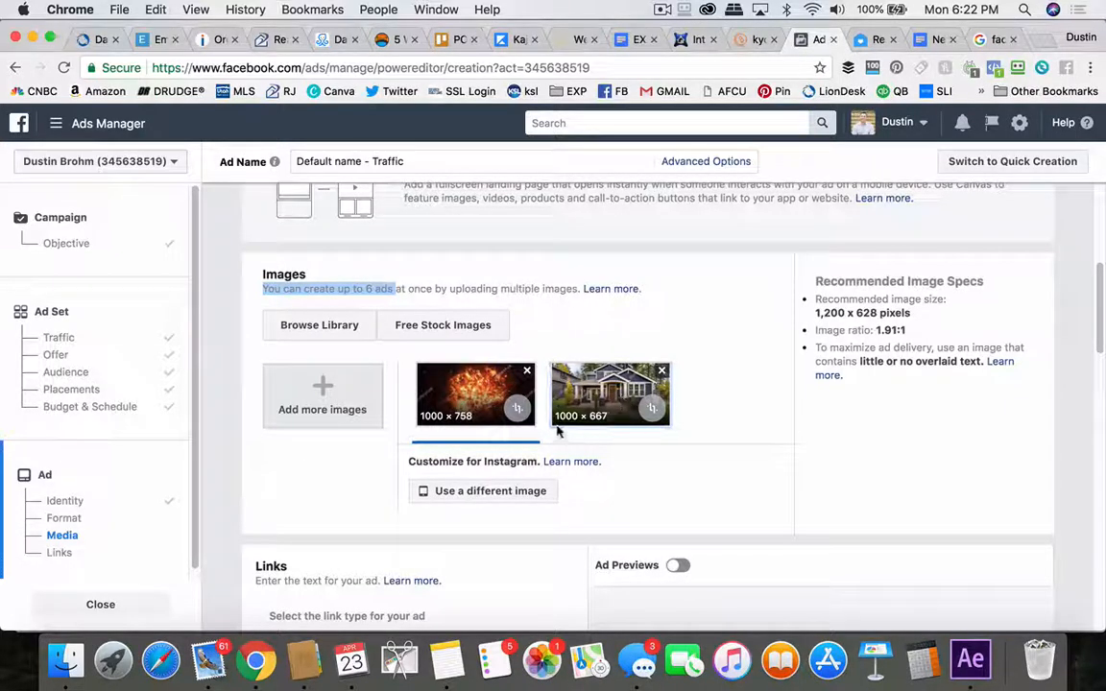
pyautogui.scroll(-2, 363, 425)
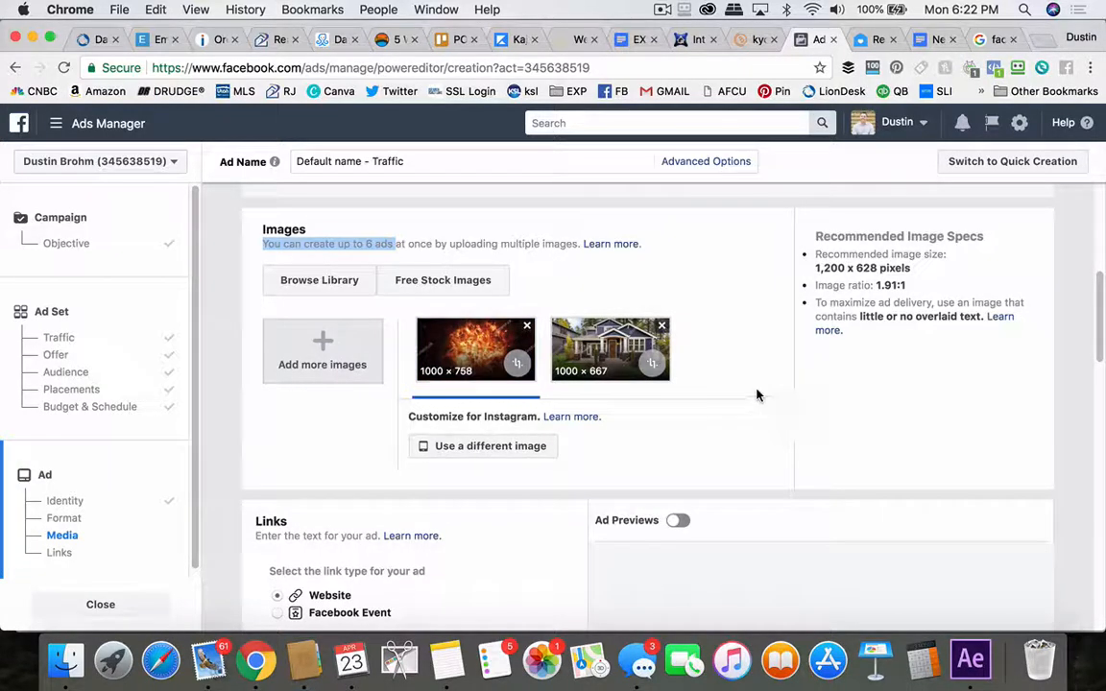
pyautogui.scroll(-3, 751, 387)
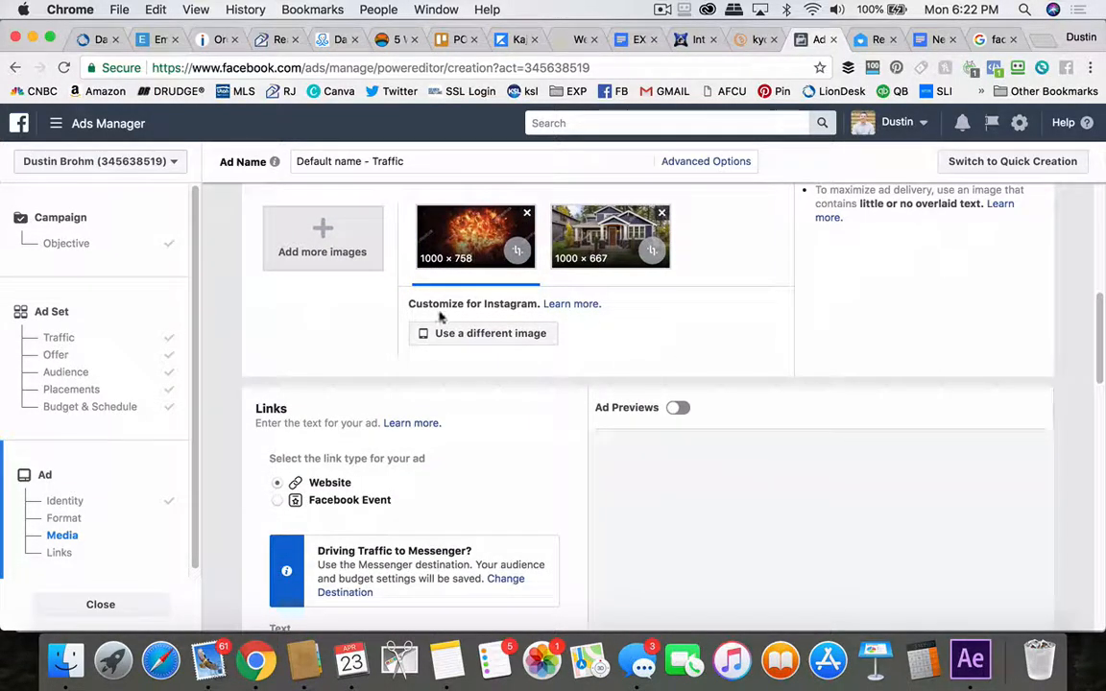
pyautogui.scroll(3, 358, 334)
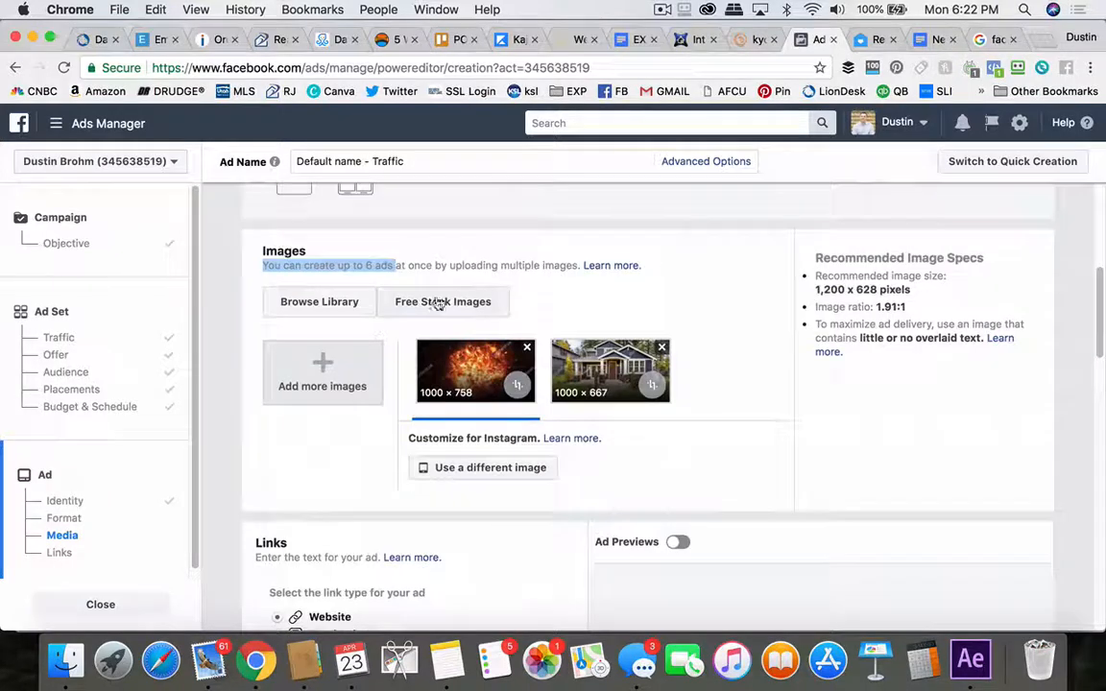
pyautogui.click(428, 261)
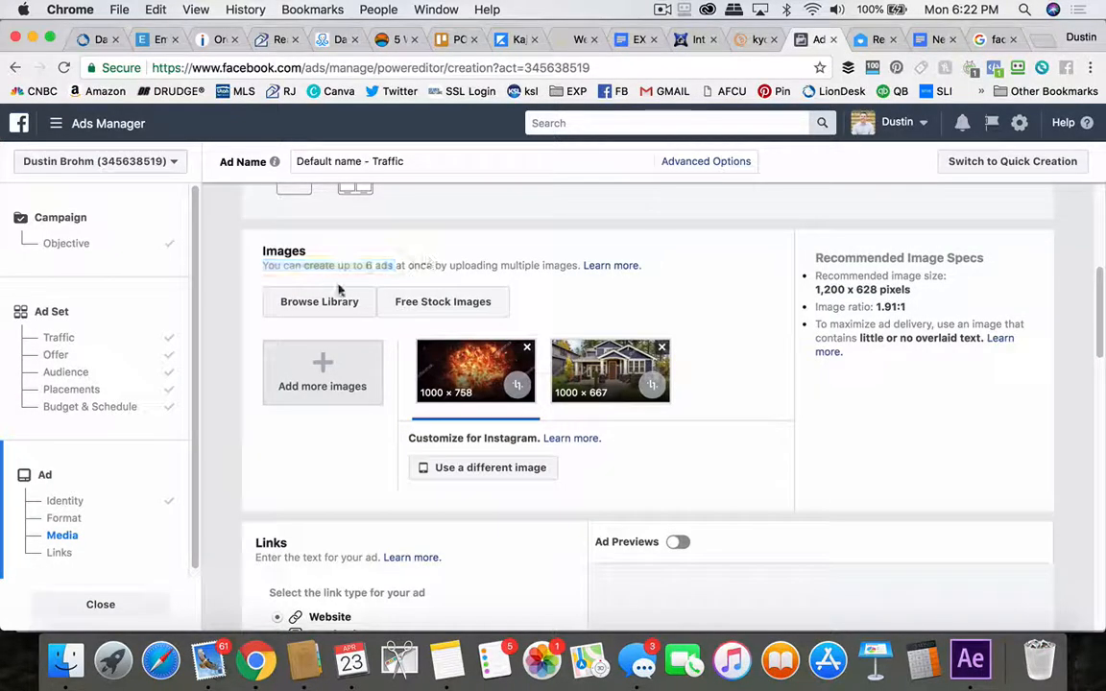
pyautogui.click(339, 381)
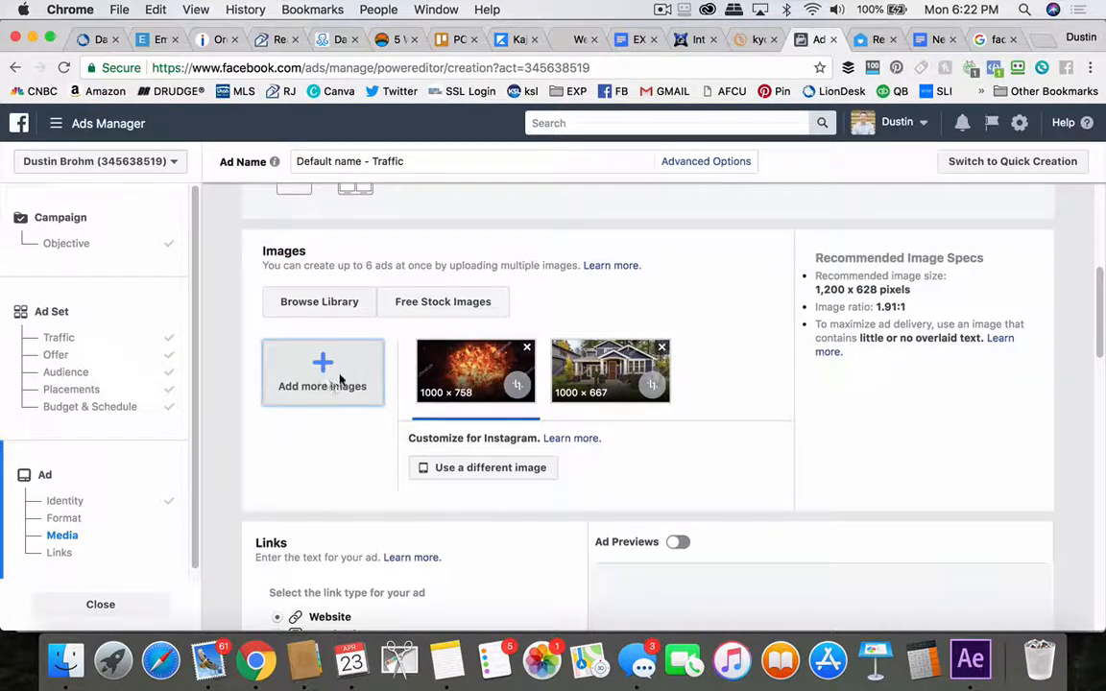
# - Turn on the ad previews and review the available preview placements, keeping Mobile News Feed
pyautogui.scroll(-3, 365, 446)
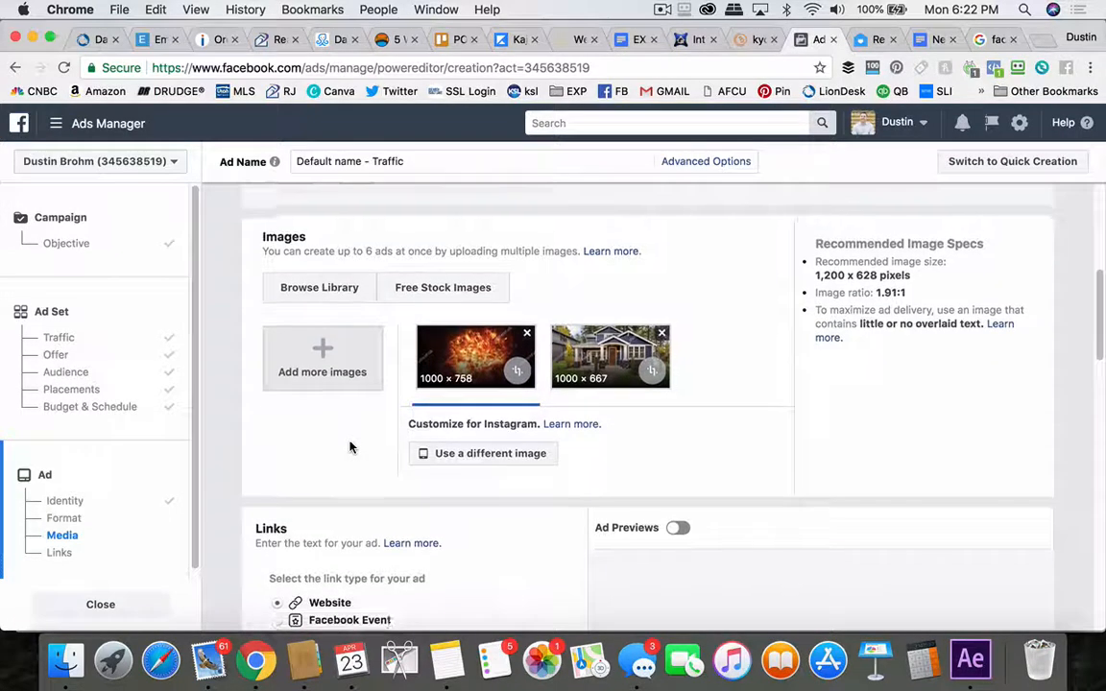
pyautogui.scroll(-3, 464, 444)
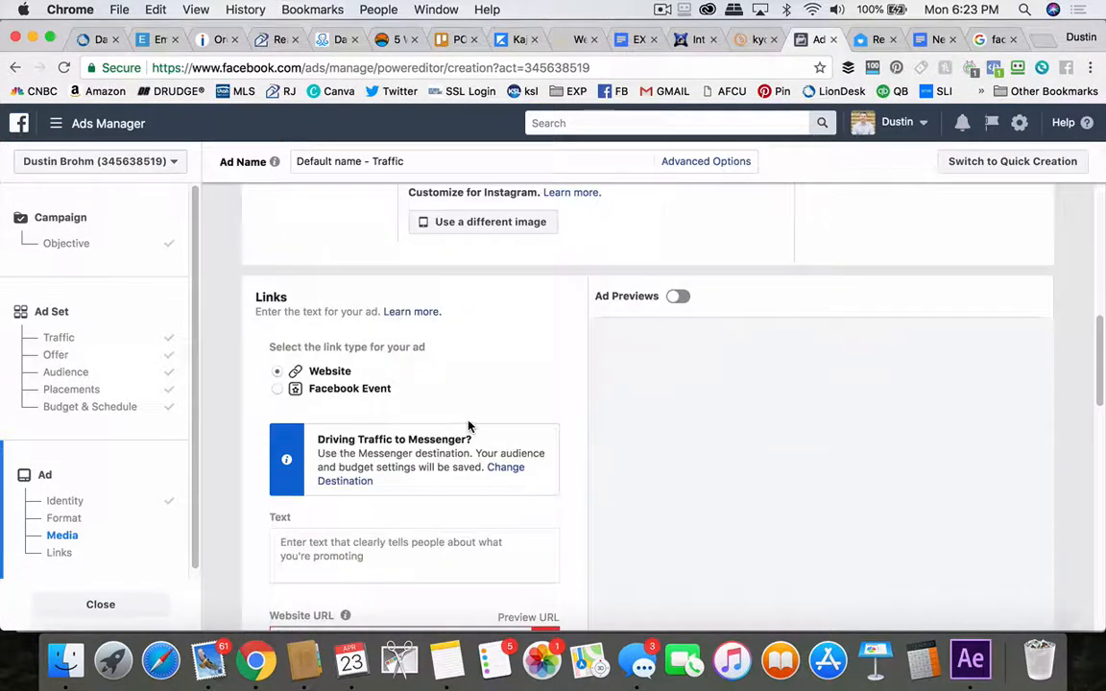
pyautogui.click(677, 298)
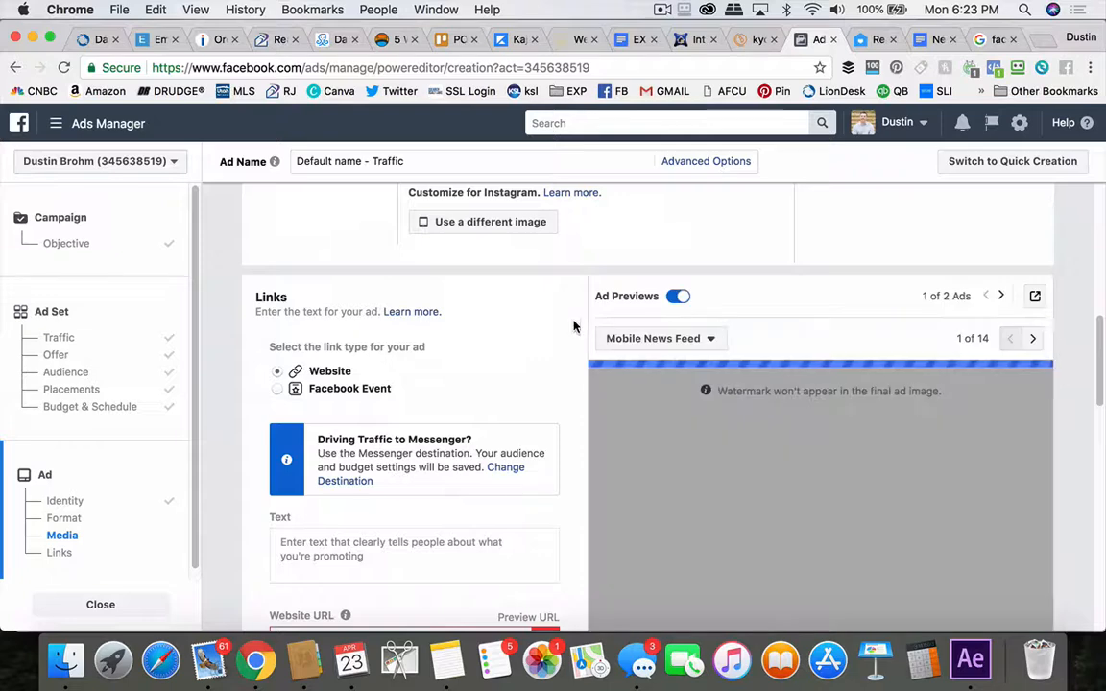
pyautogui.scroll(-2, 492, 328)
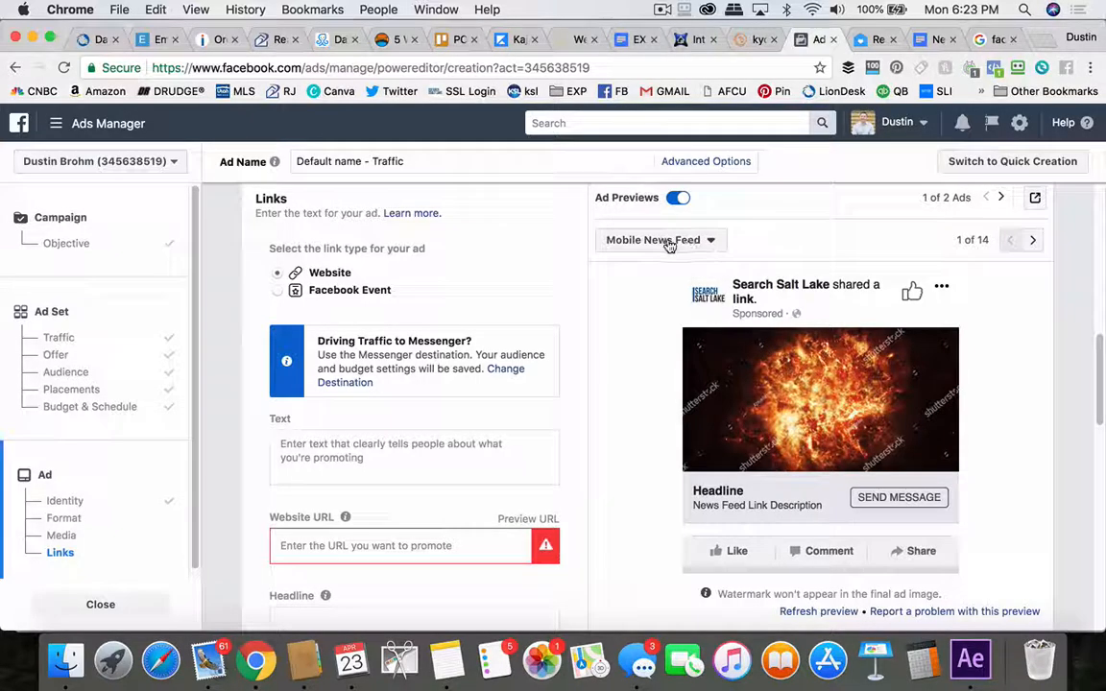
pyautogui.click(716, 247)
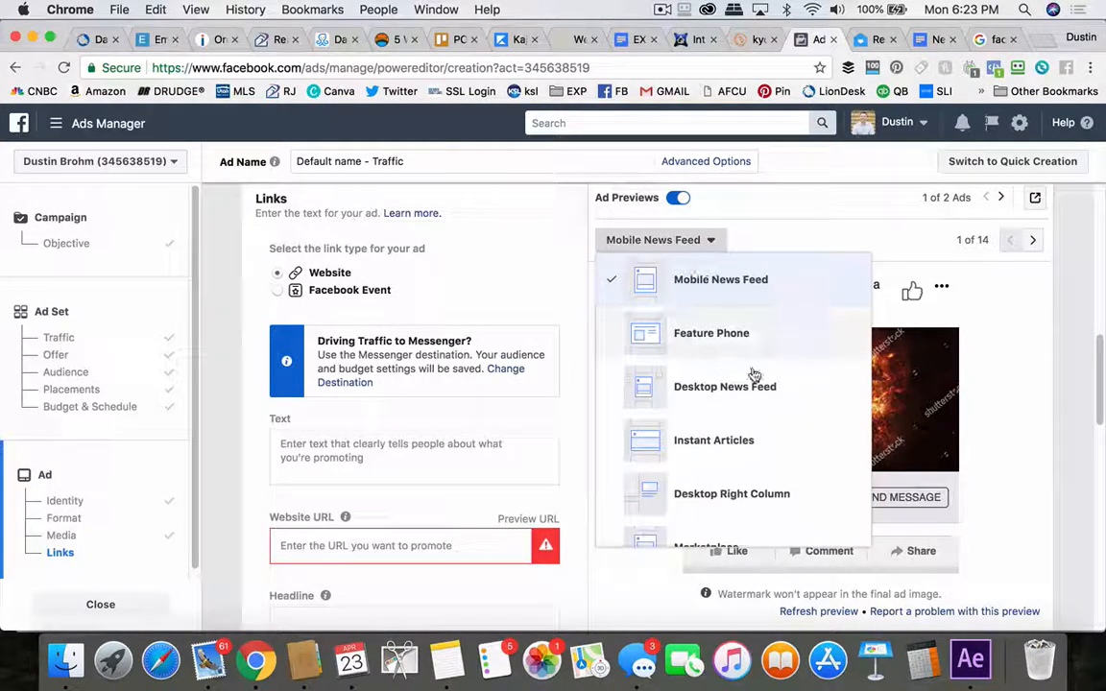
pyautogui.scroll(-3, 718, 493)
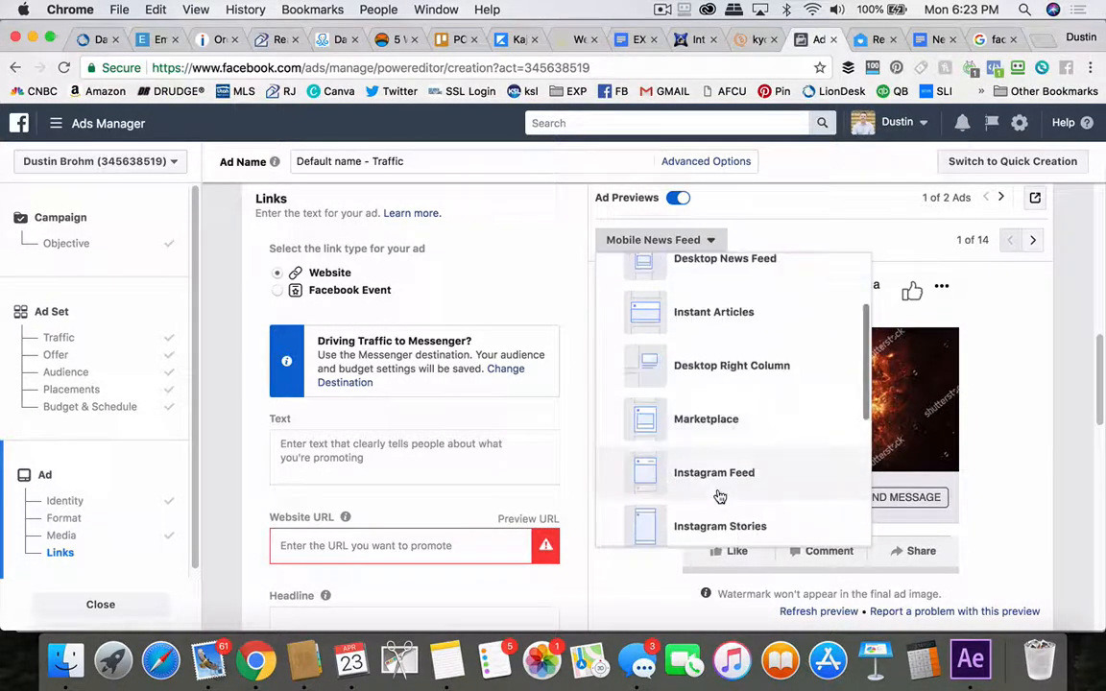
pyautogui.scroll(3, 699, 456)
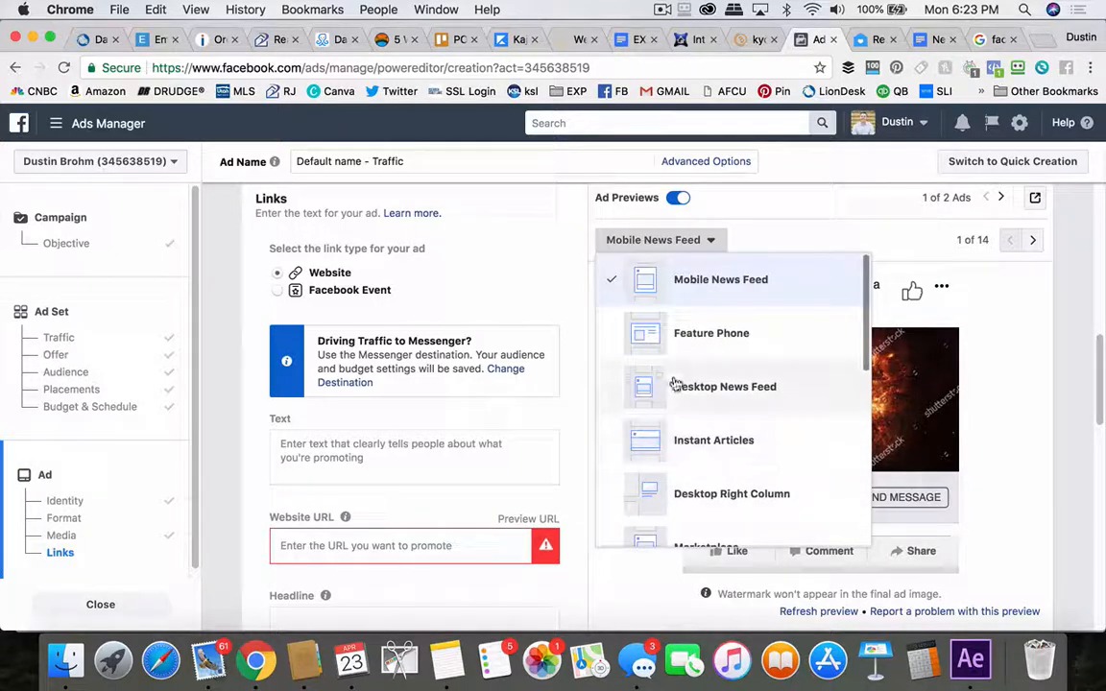
pyautogui.click(697, 237)
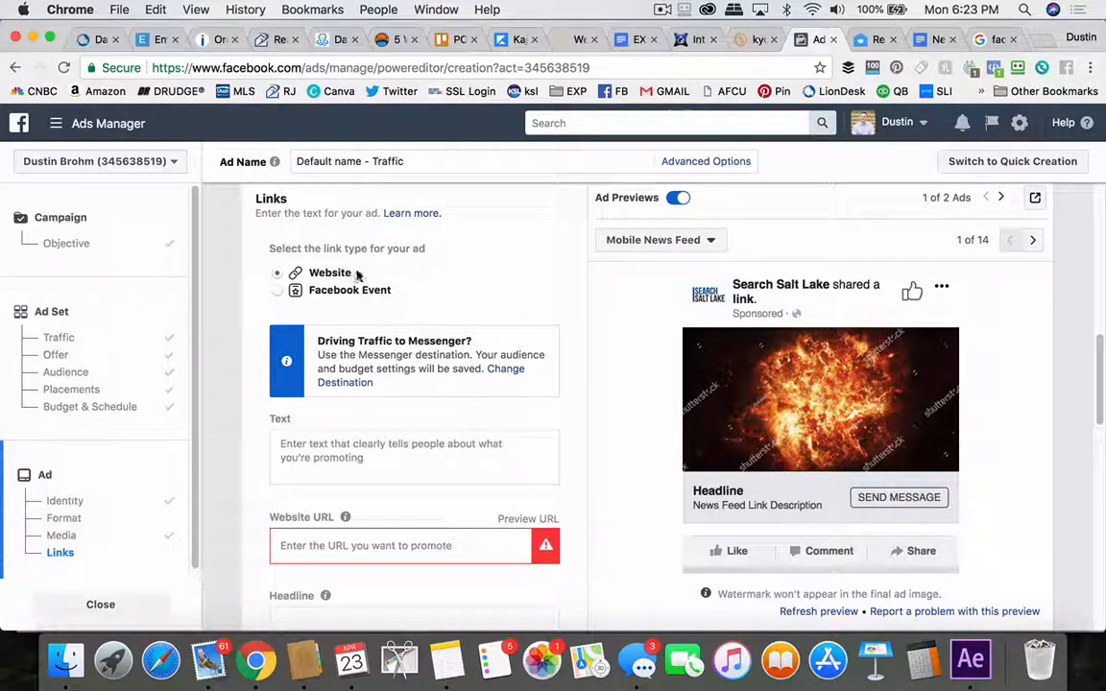
# - Keep Website as the link type and enter the ad text "This is where text goes" followed by a money bag emoji
pyautogui.click(277, 273)
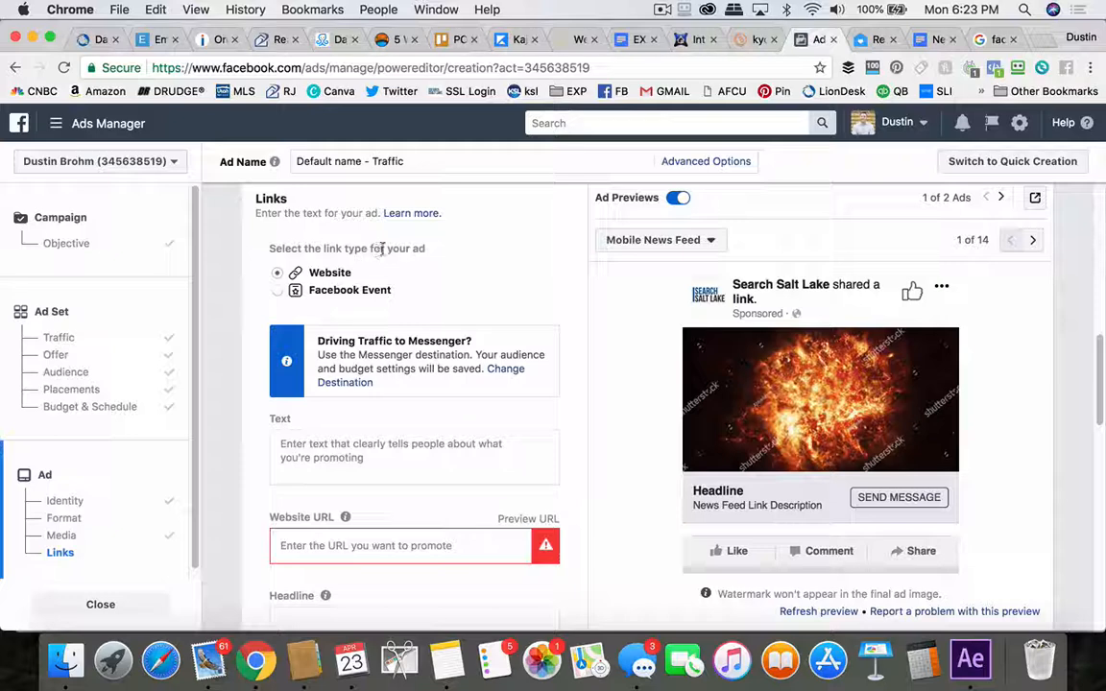
pyautogui.scroll(-1, 348, 406)
pyautogui.click(324, 416)
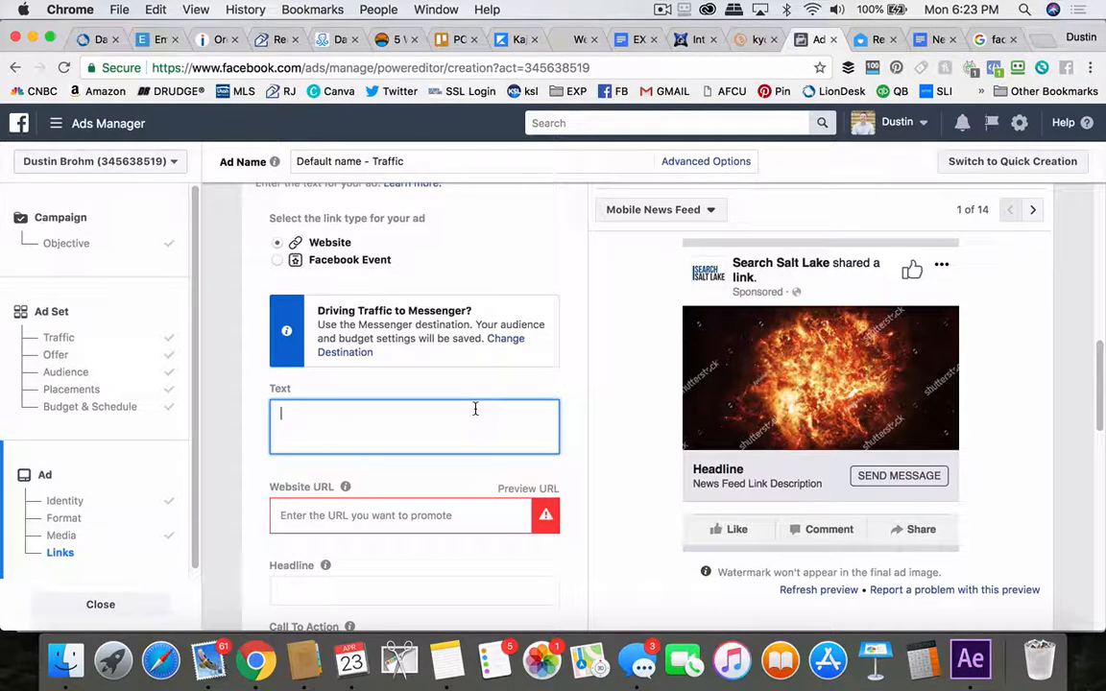
pyautogui.write('This is where')
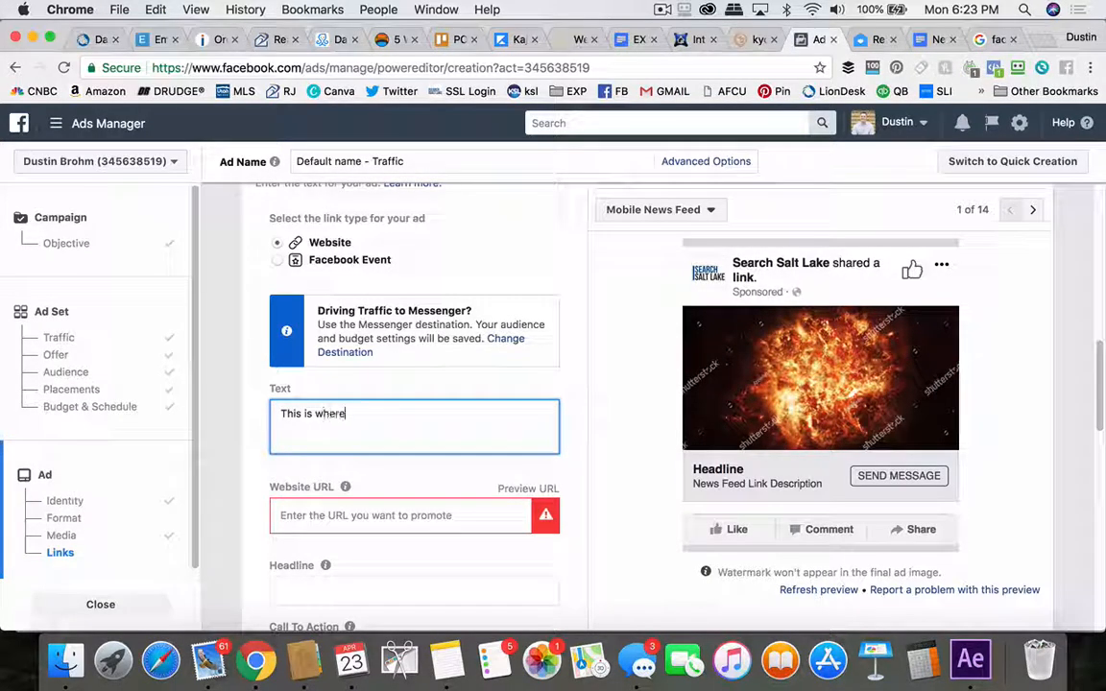
pyautogui.write(' text goes')
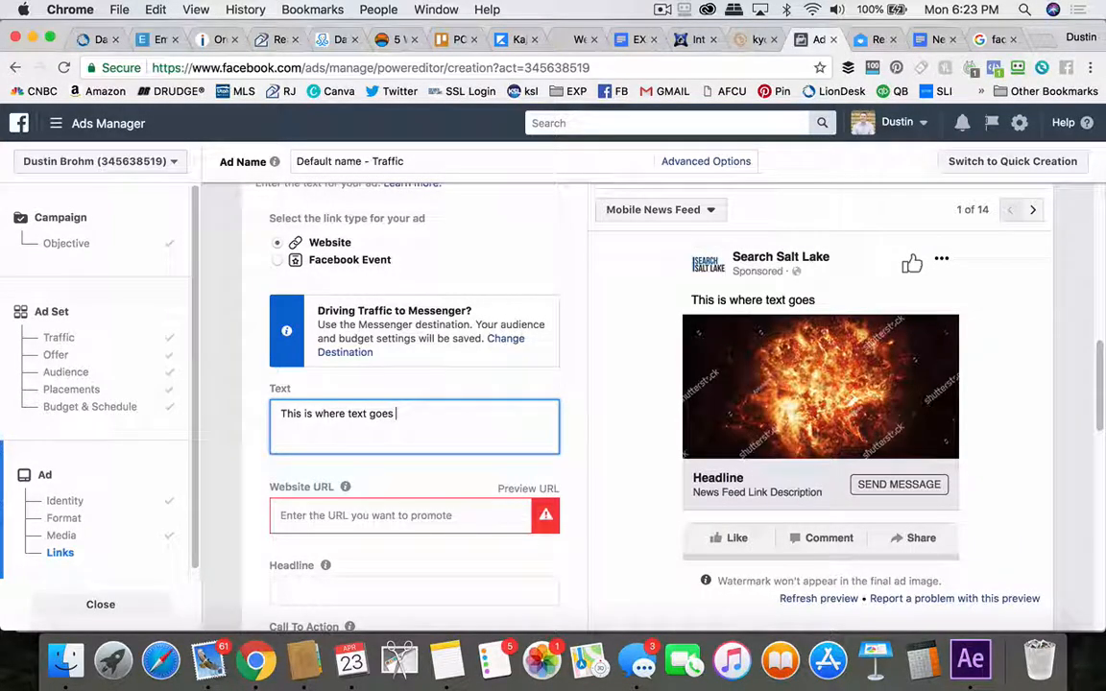
pyautogui.press('ctrl+super+space')
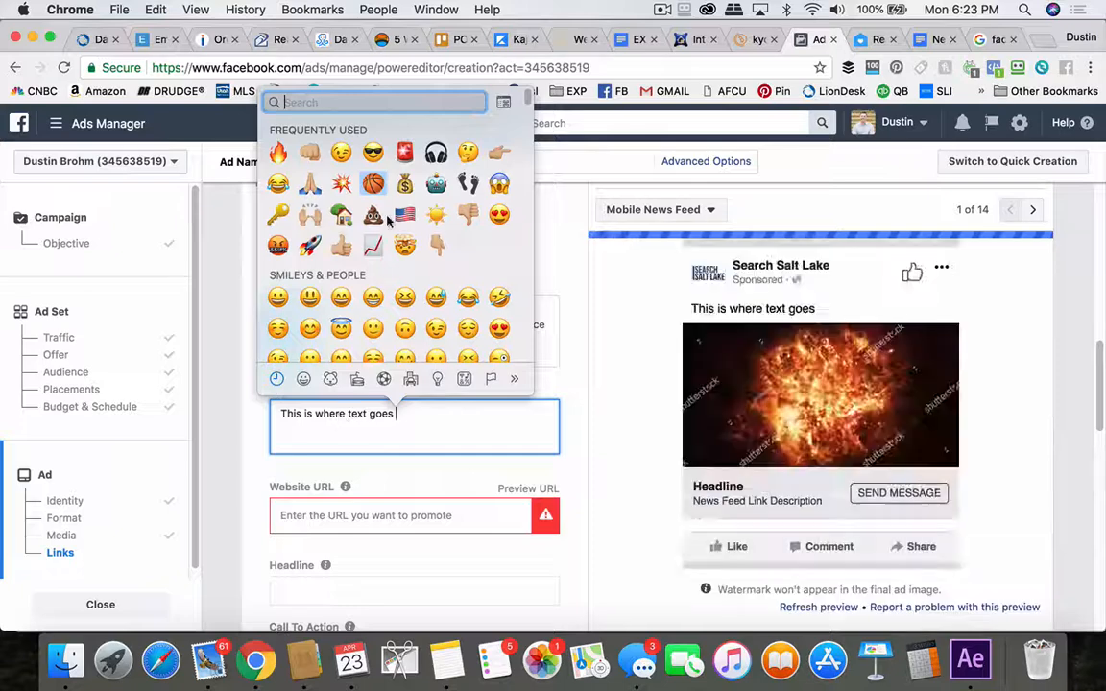
pyautogui.click(404, 182)
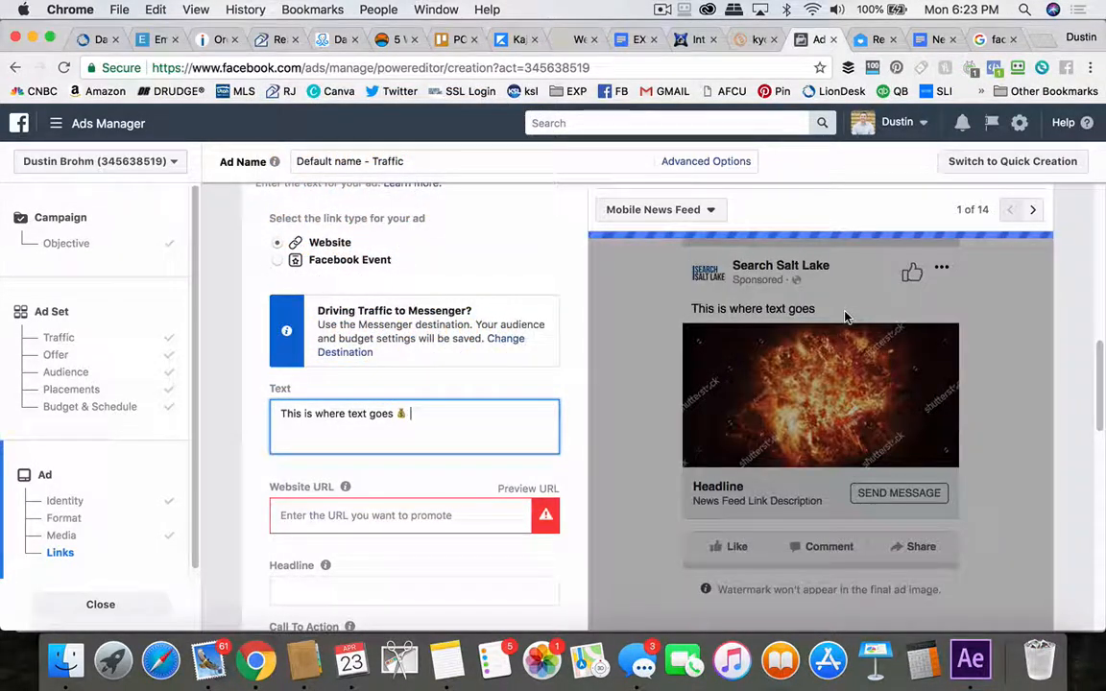
pyautogui.click(300, 513)
pyautogui.moveTo(347, 489)
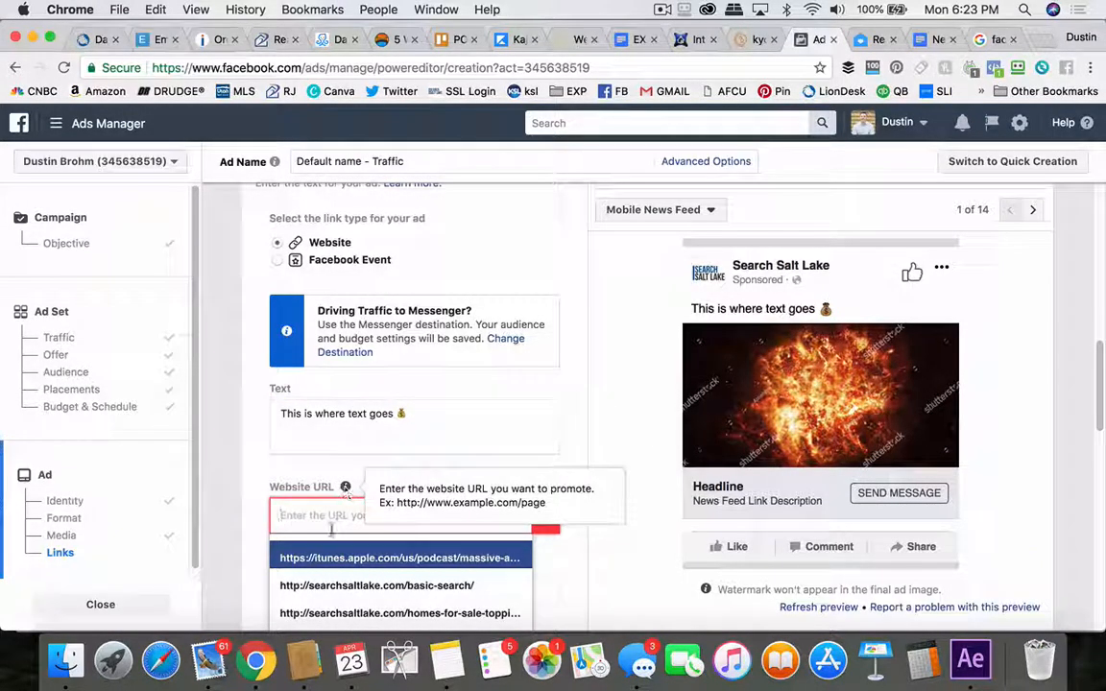
pyautogui.press('Down')
pyautogui.press('Return')
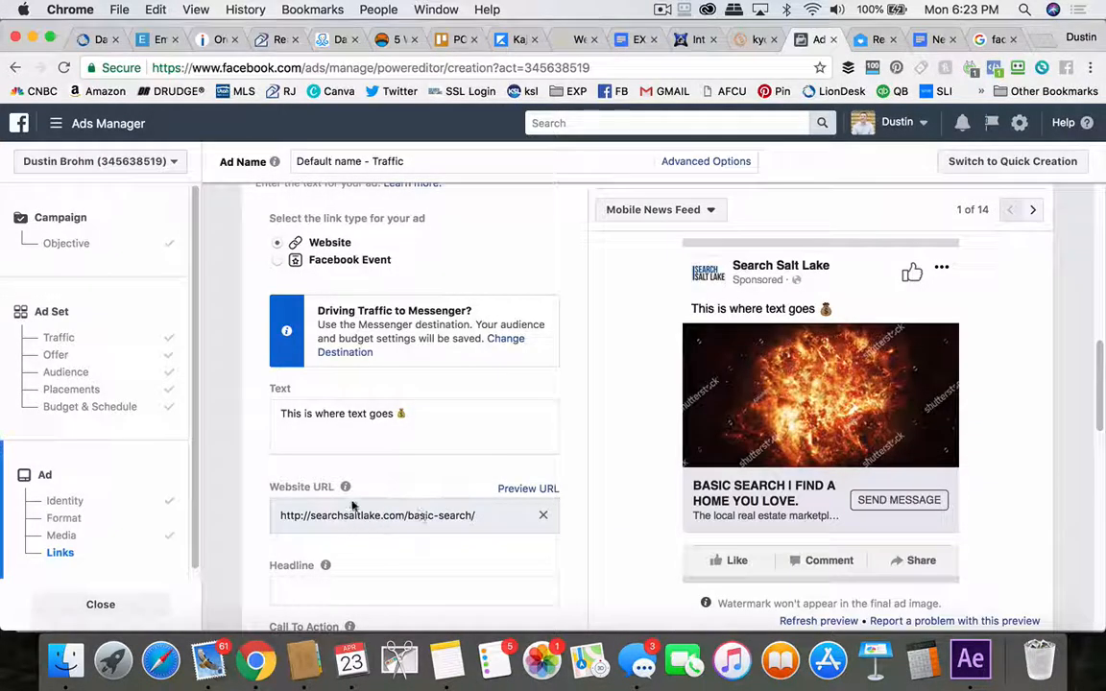
# - Enter the ad headline "Home Values have EXPLODED In Your Area"
pyautogui.scroll(-2, 314, 535)
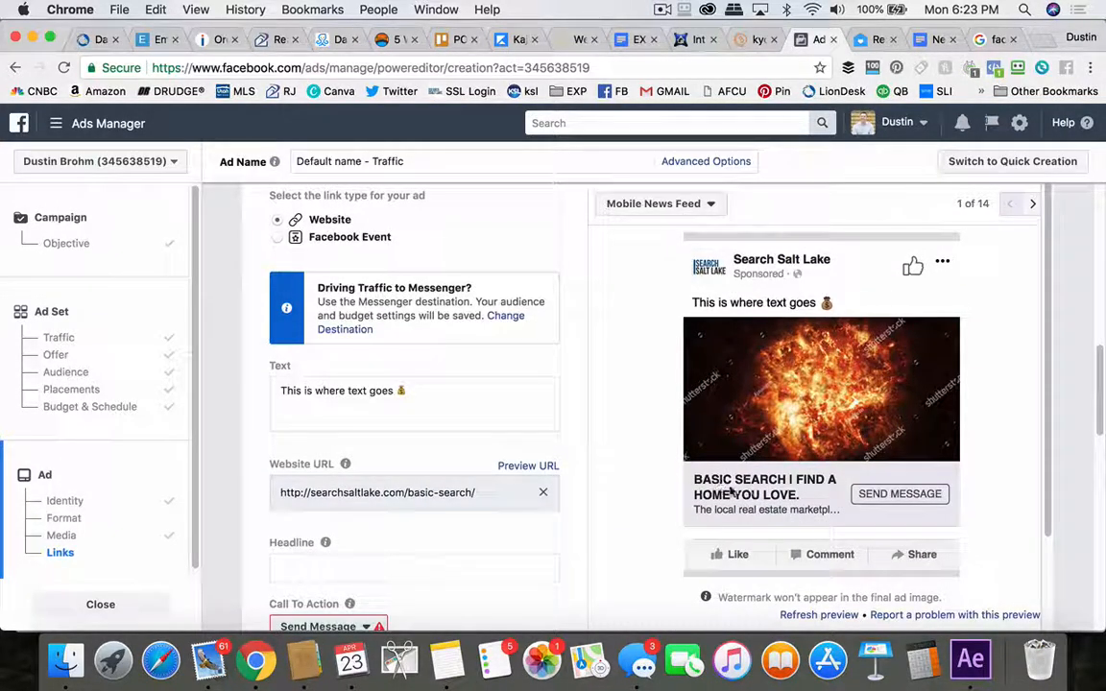
pyautogui.click(343, 565)
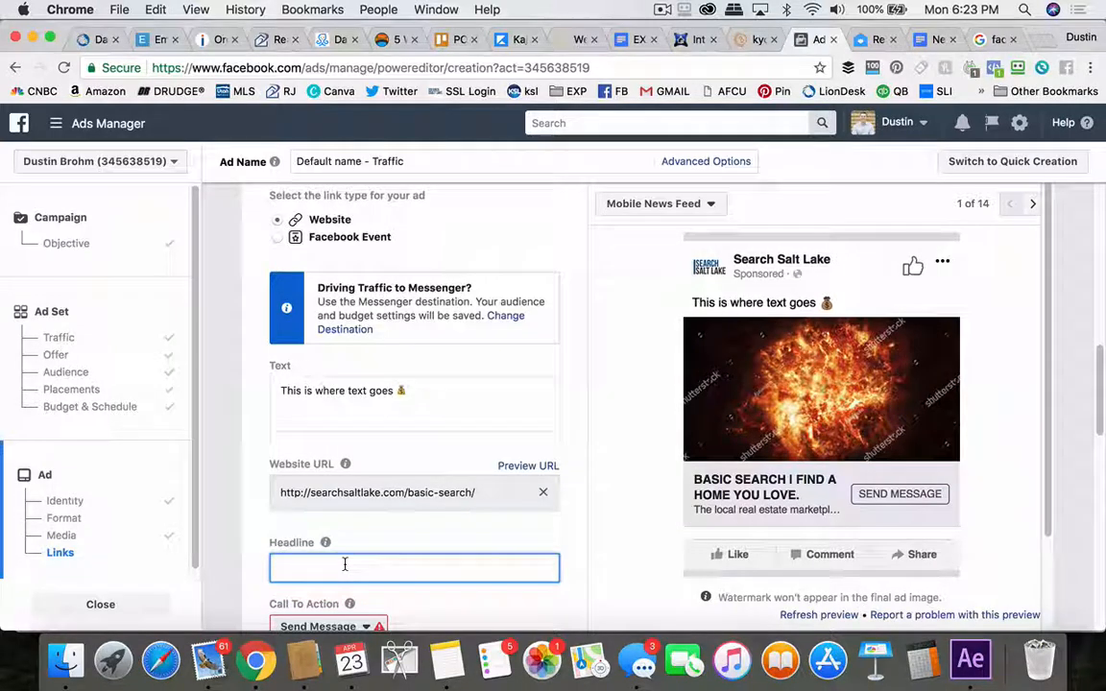
pyautogui.write('Home Values ')
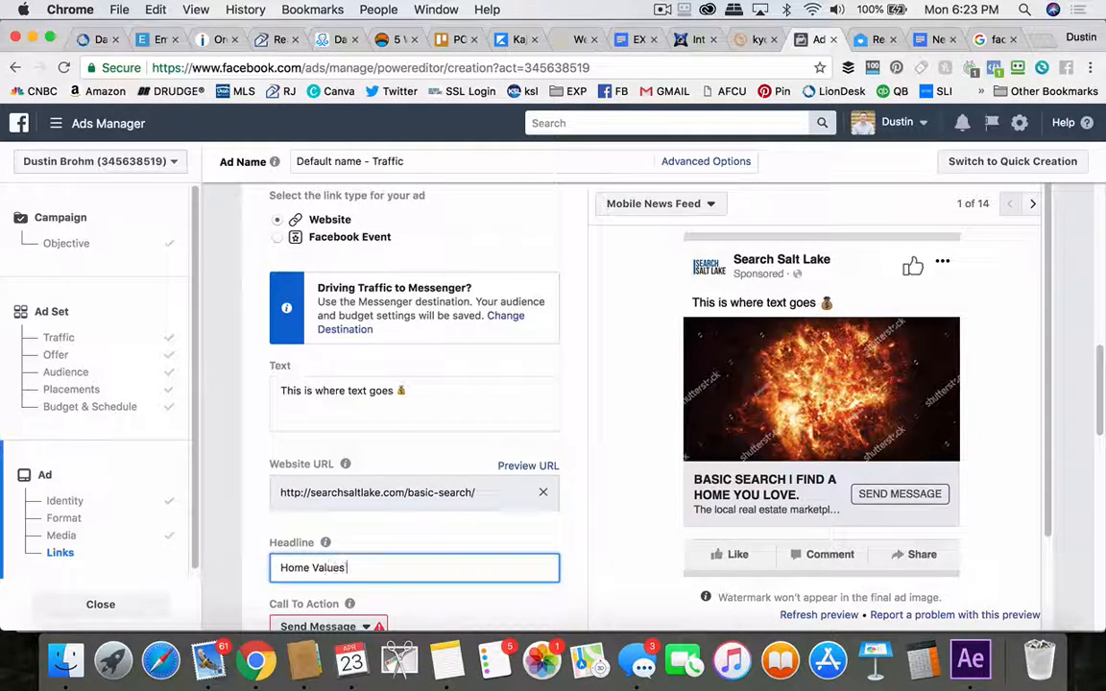
pyautogui.write('have EXPODED In Your Area')
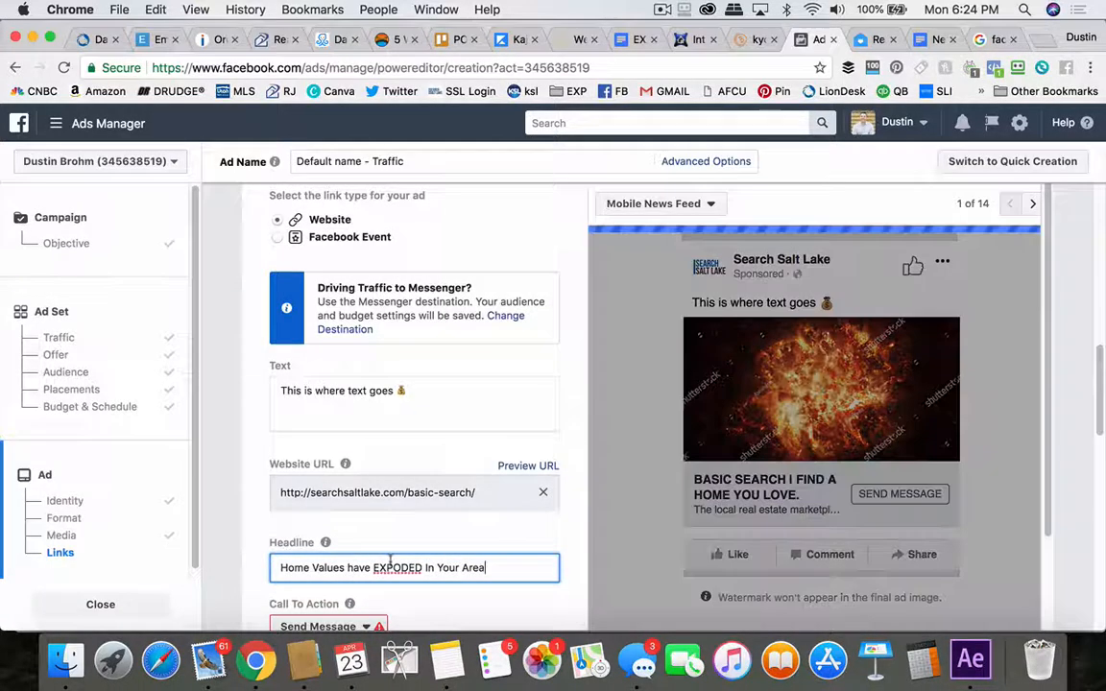
pyautogui.click(394, 567)
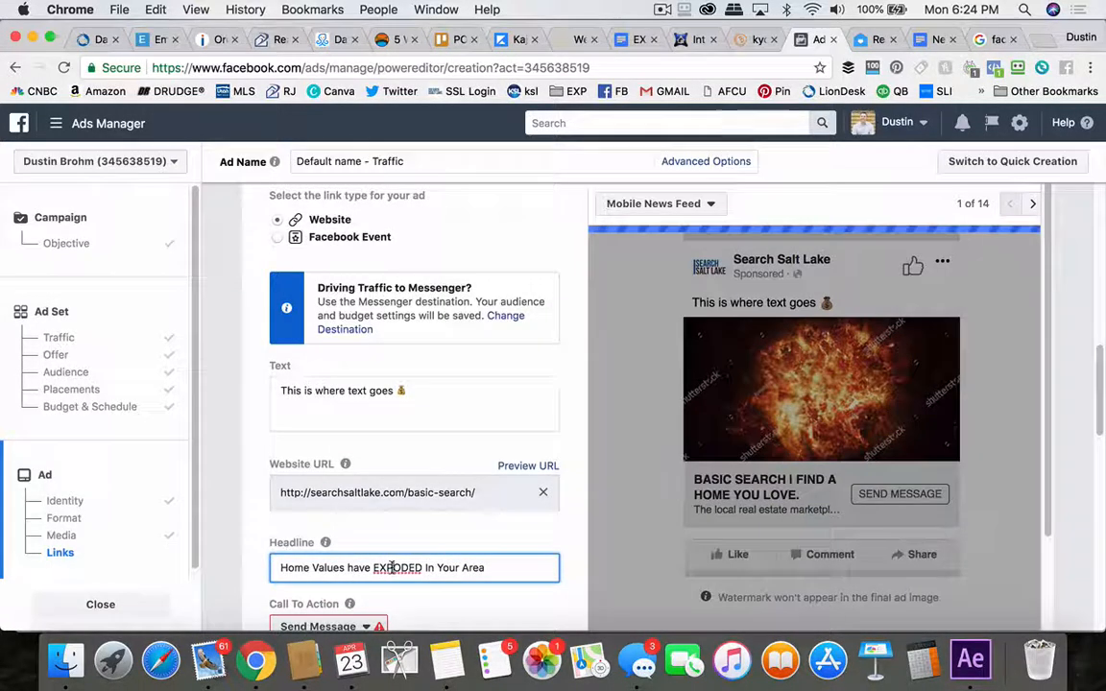
pyautogui.write('L')
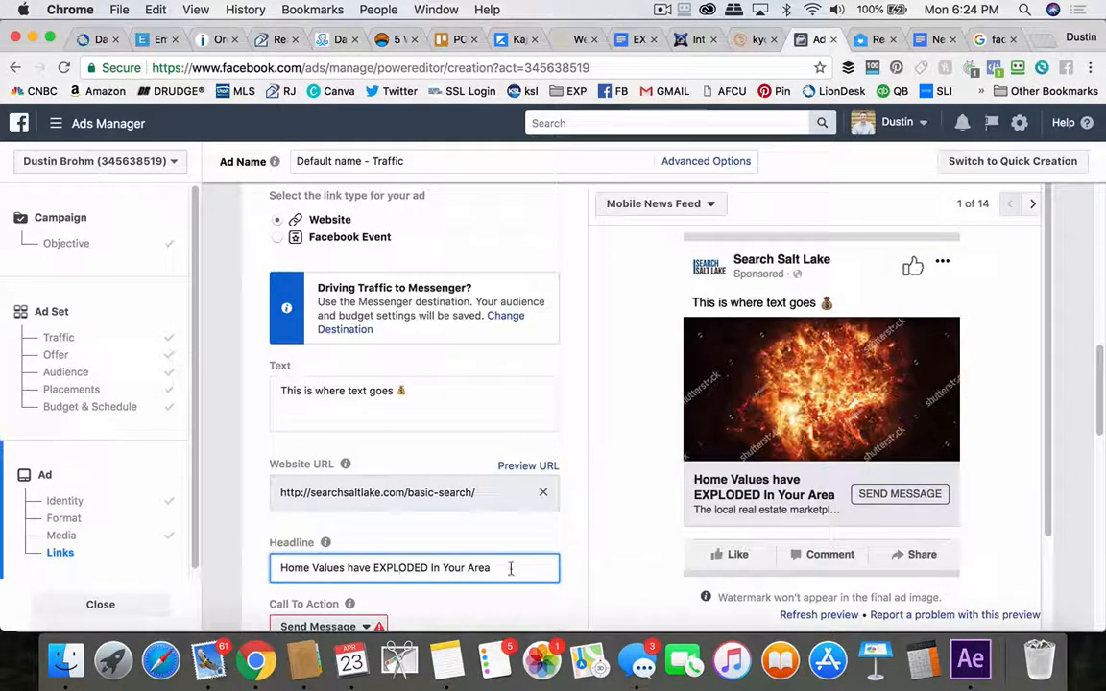
# - Write "Find out what your home is worth NOW, for Free. Click below" in front of the placeholder ad text
pyautogui.click(280, 390)
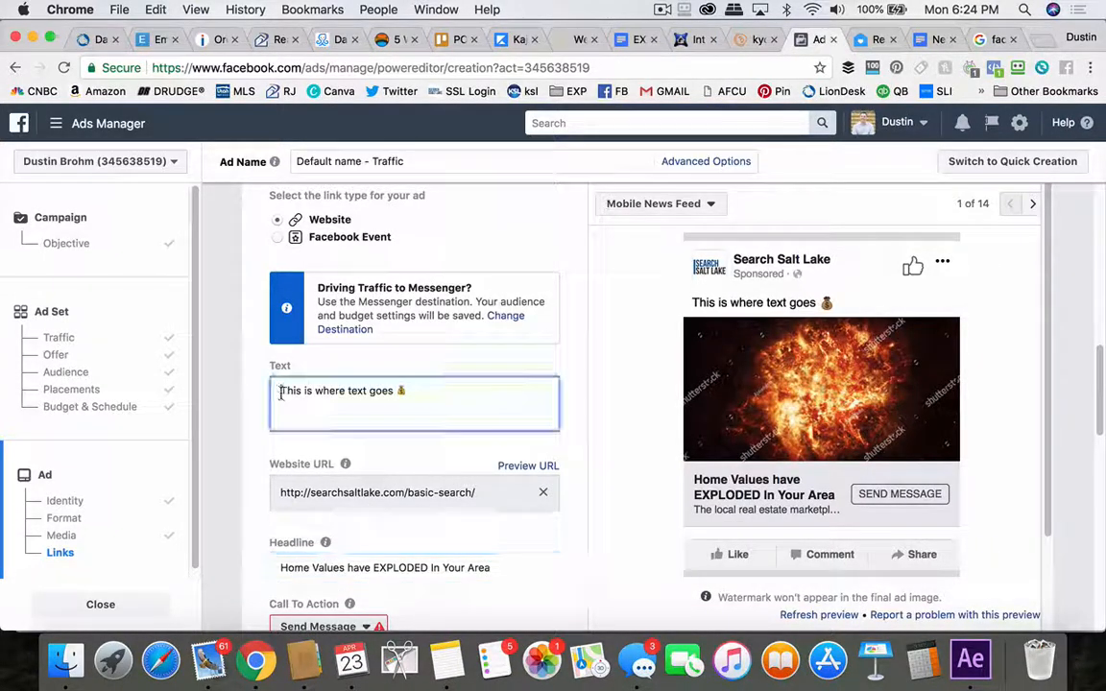
pyautogui.write('Find ou')
pyautogui.write('t what your home i')
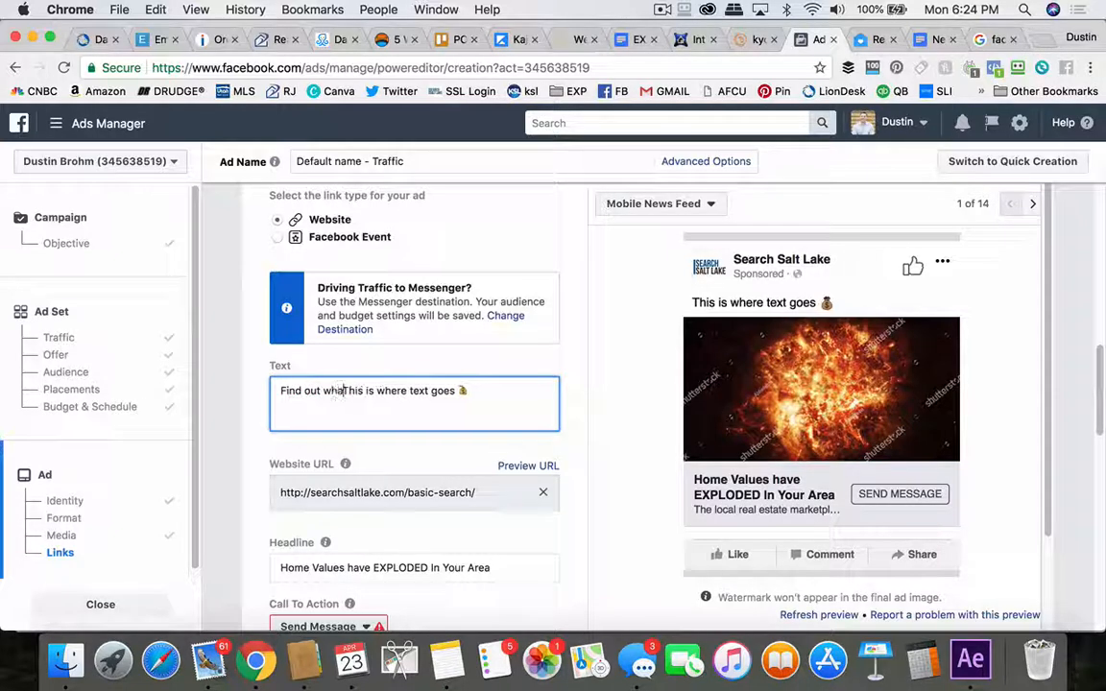
pyautogui.write('s worth NOW')
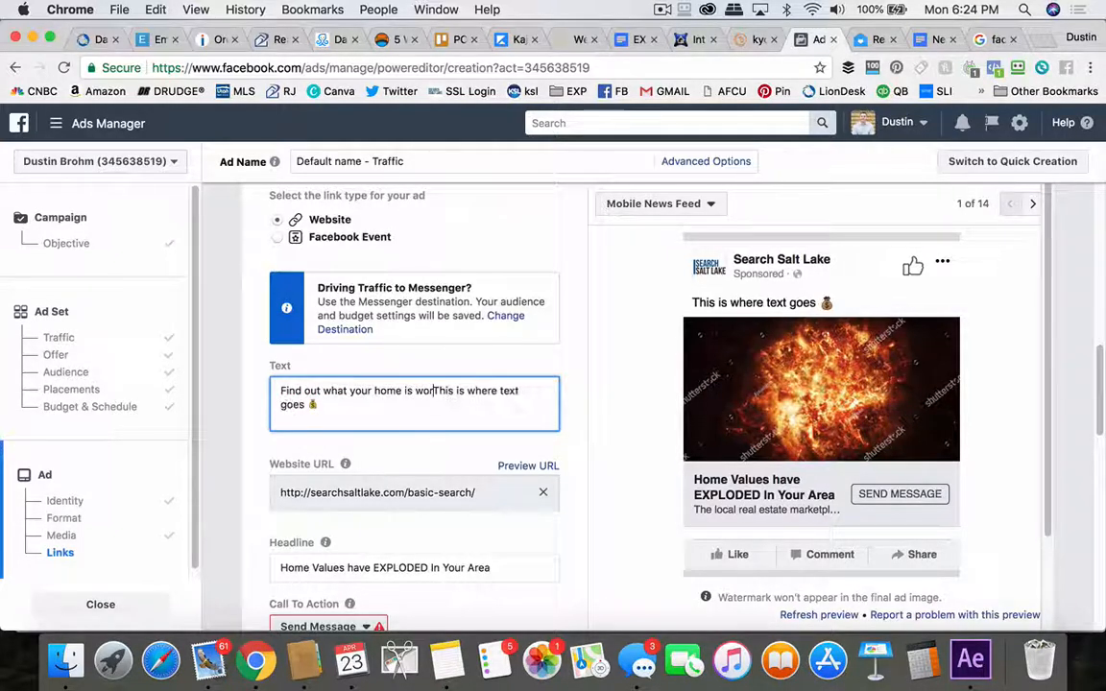
pyautogui.write(', for ')
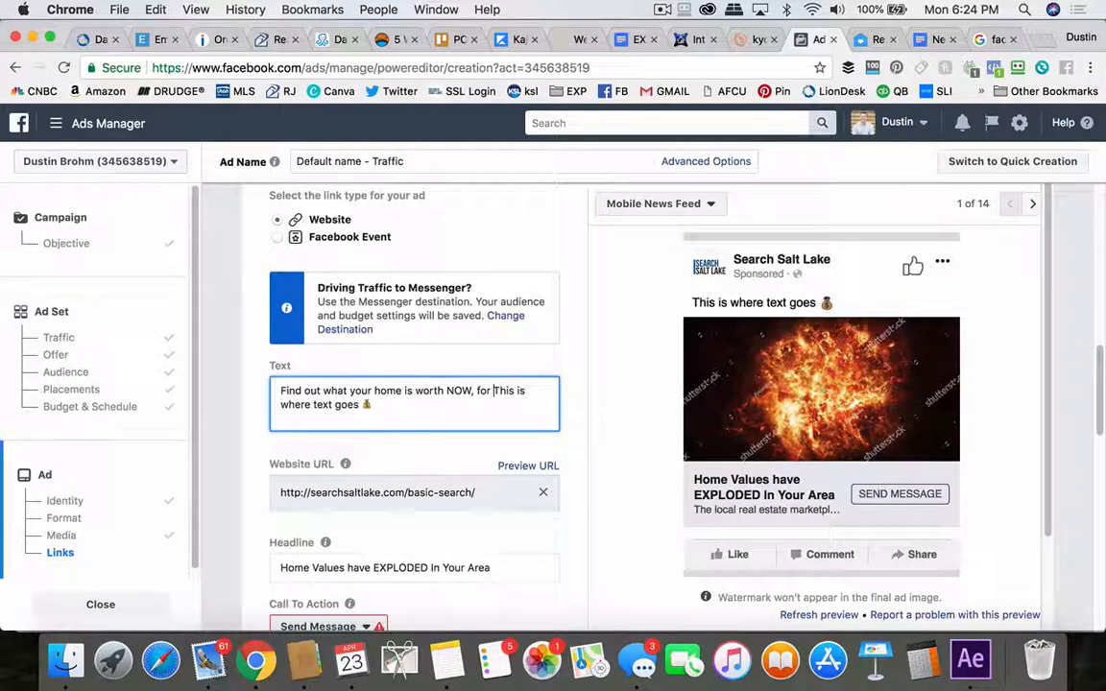
pyautogui.write('Free.')
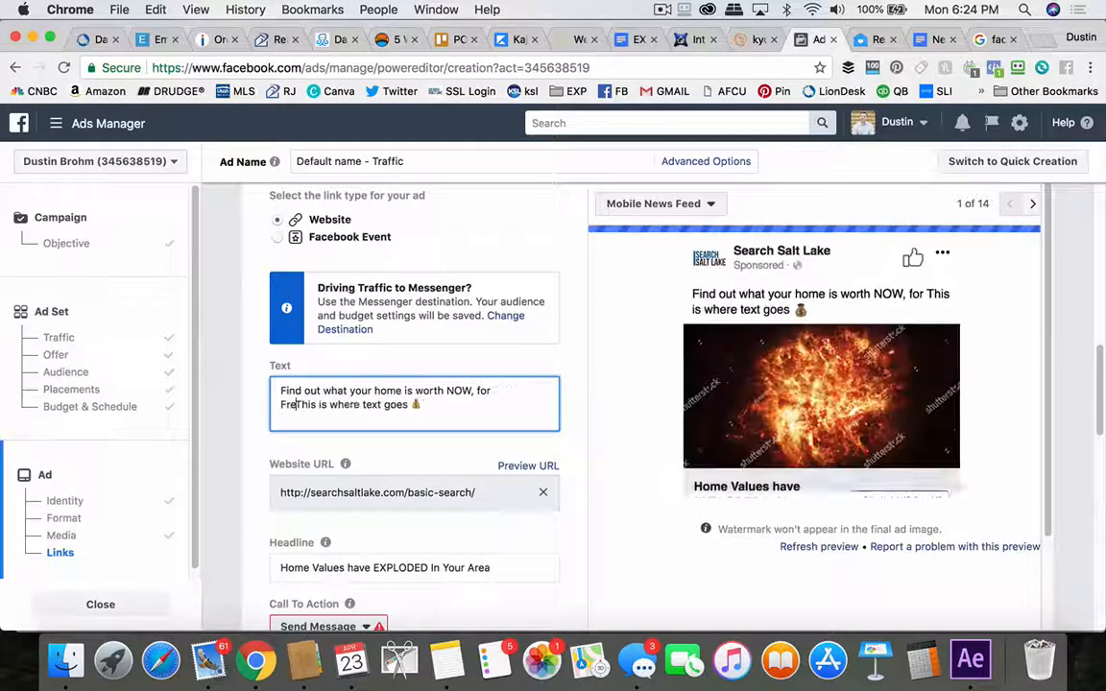
pyautogui.press('Return')
pyautogui.write('Click below')
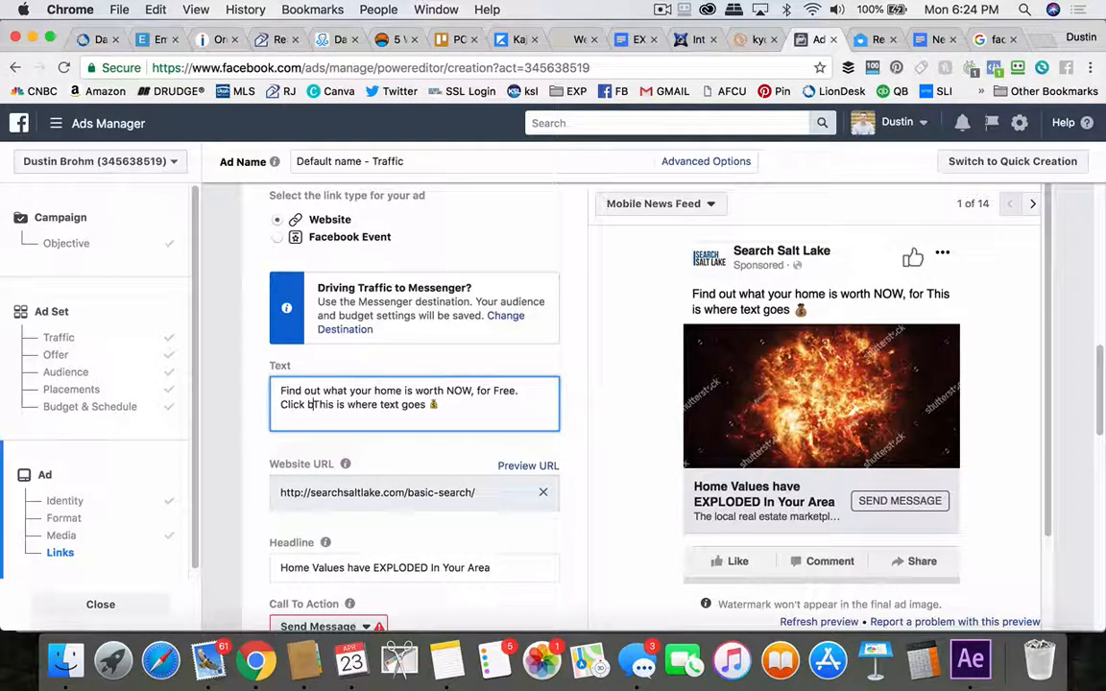
# - Remove the placeholder "This is where text goes" with its money bag emoji and end the ad text with a pointing-down hand emoji
pyautogui.moveTo(467, 408); pyautogui.dragTo(338, 407)
pyautogui.press('super+x')
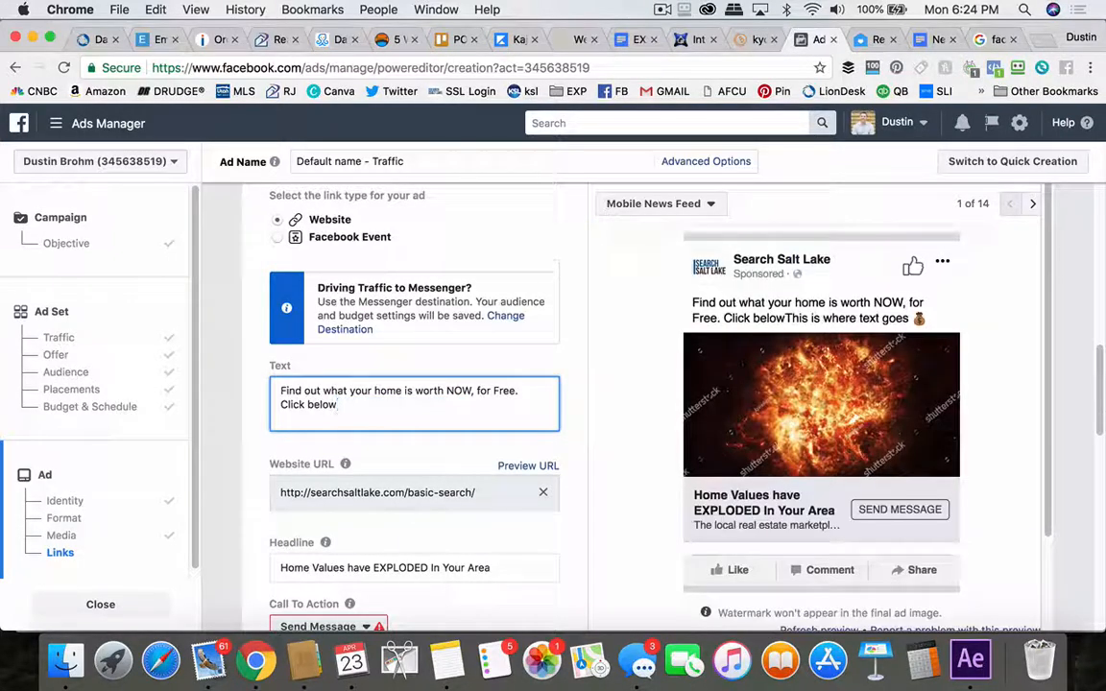
pyautogui.press('ctrl+super+space')
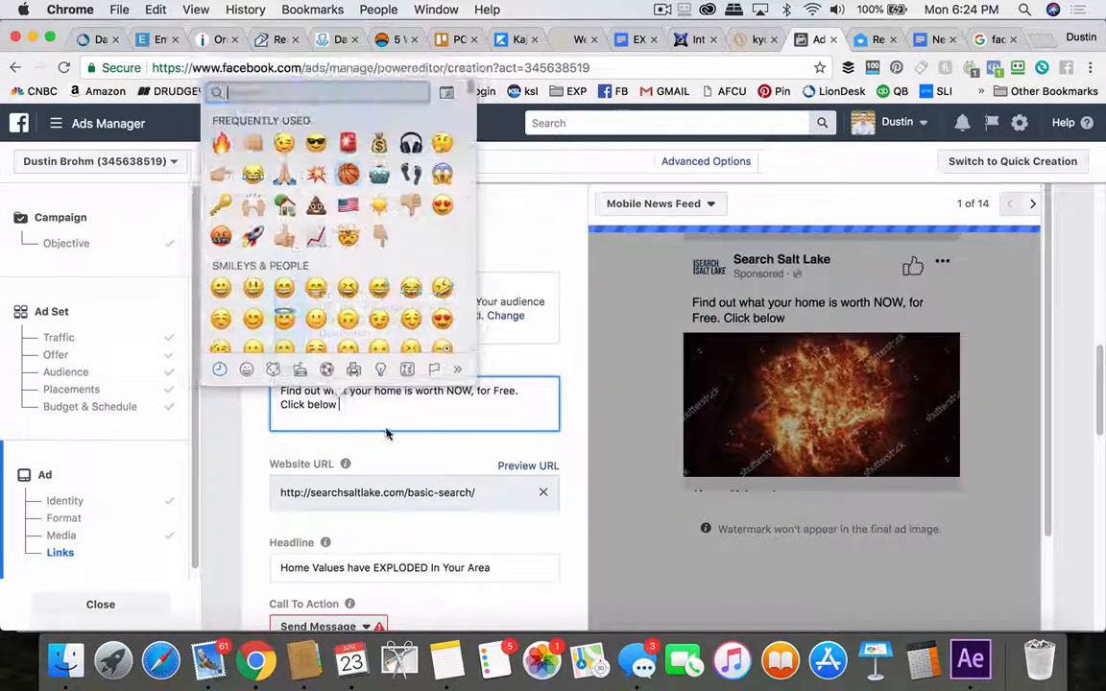
pyautogui.click(380, 239)
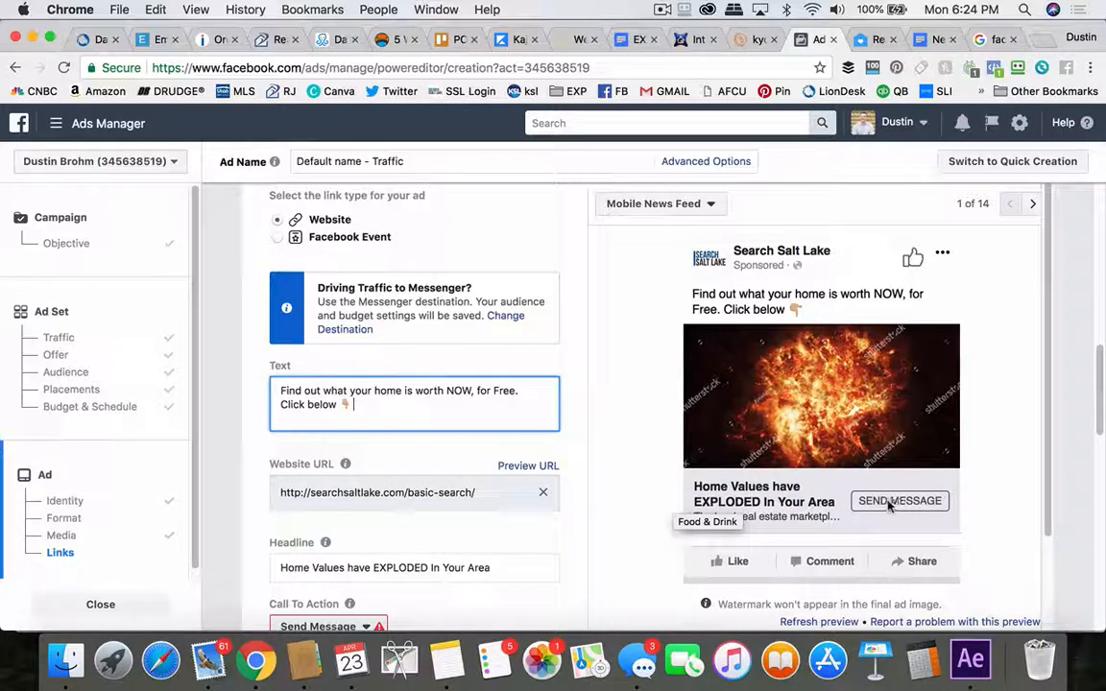
# - Review the call-to-action choices and set the ad's call to action to Learn More
pyautogui.scroll(-2, 600, 523)
pyautogui.scroll(-1, 434, 516)
pyautogui.scroll(-3, 434, 517)
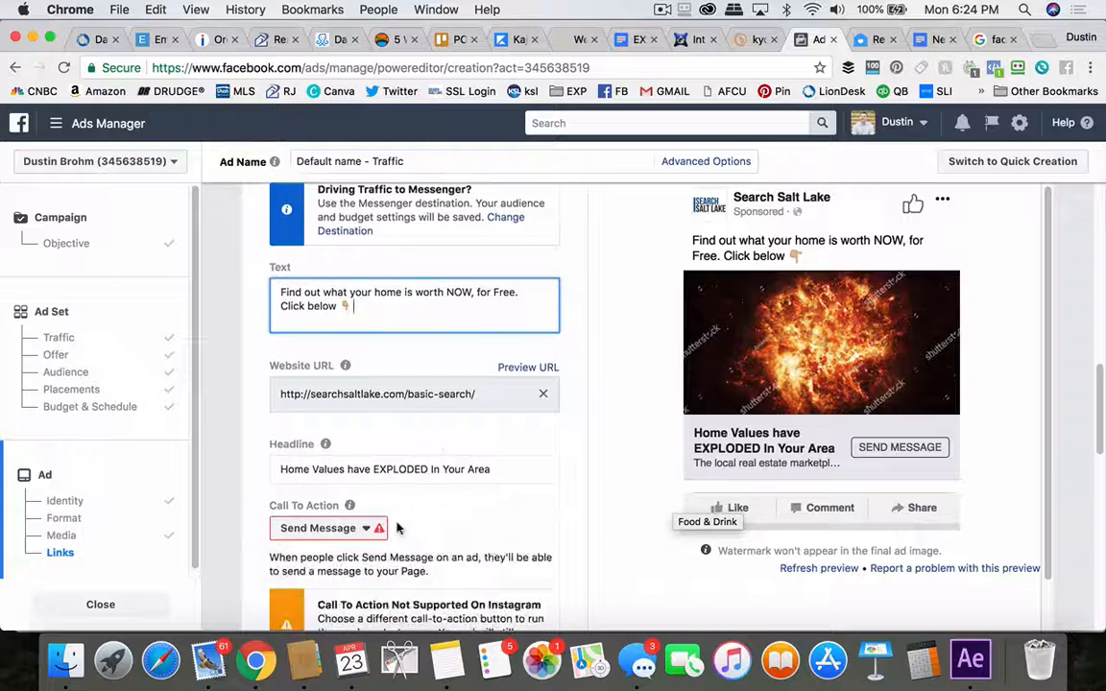
pyautogui.click(378, 529)
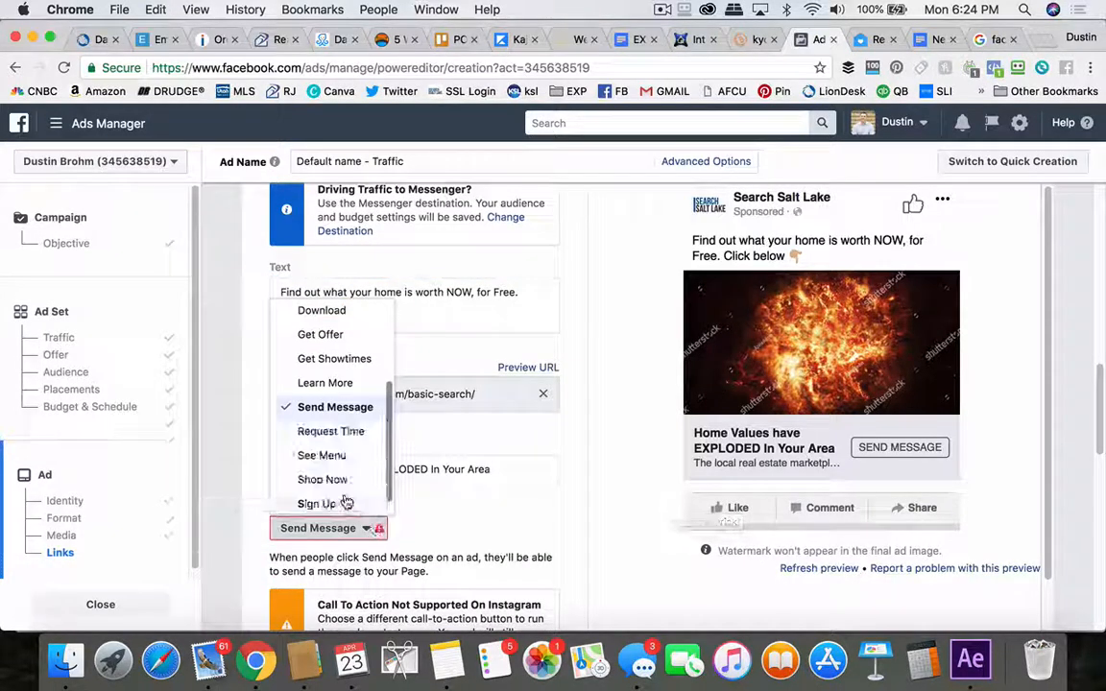
pyautogui.scroll(5, 320, 357)
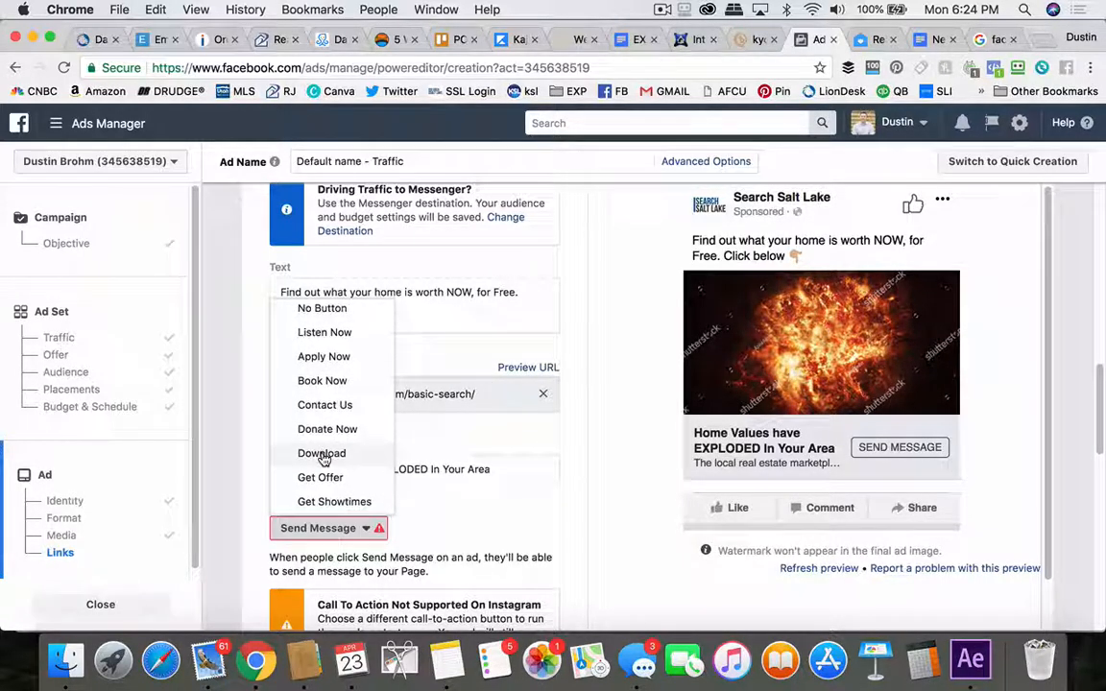
pyautogui.scroll(-3, 323, 460)
pyautogui.scroll(-4, 326, 465)
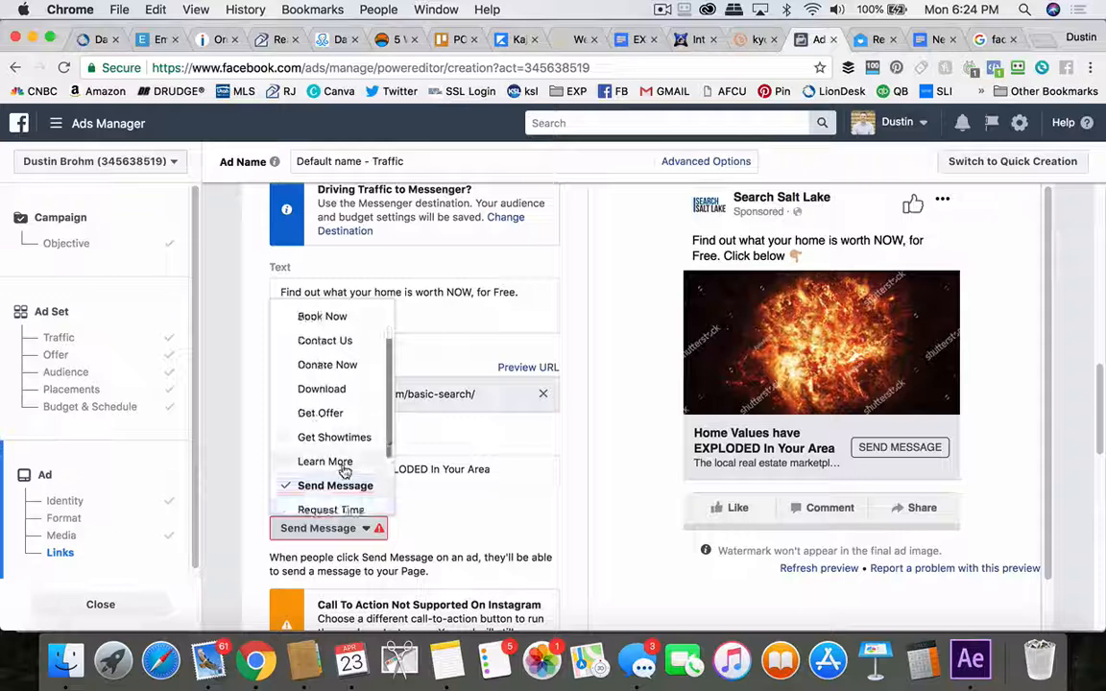
pyautogui.scroll(-1, 332, 481)
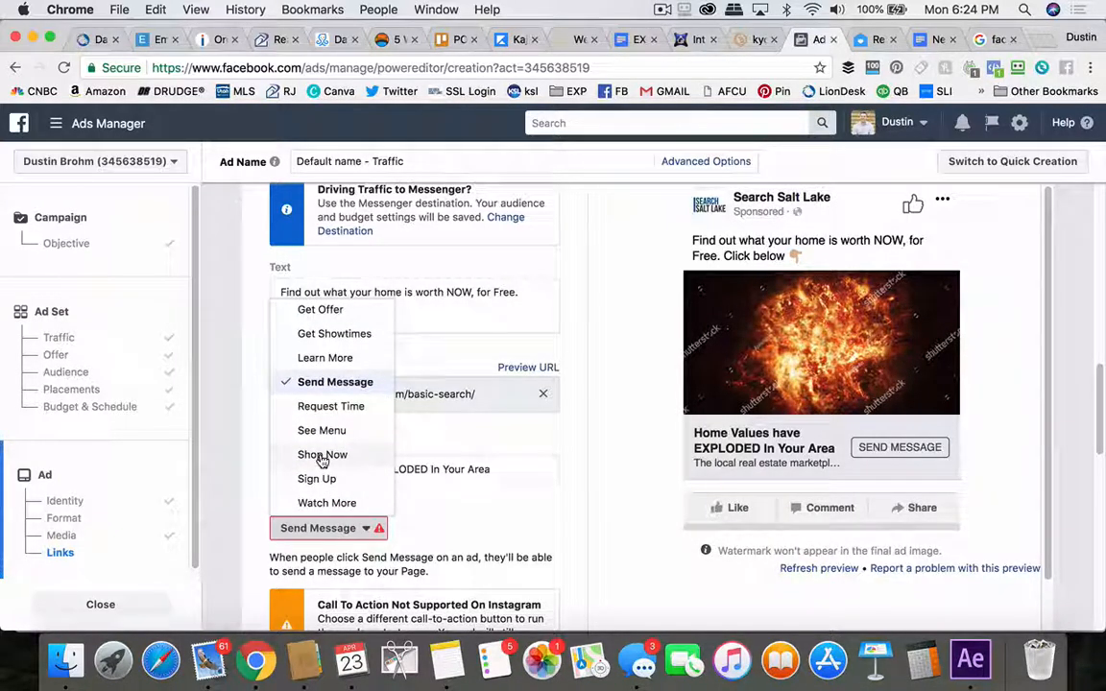
pyautogui.click(322, 359)
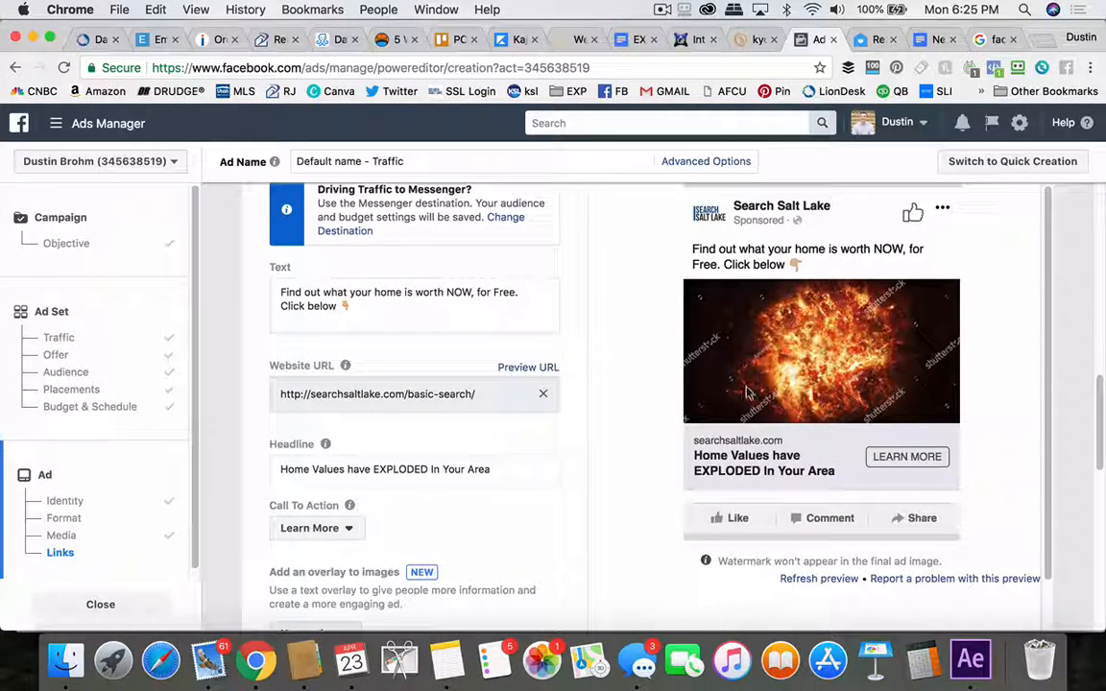
# - Review the image overlay options and keep No overlay
pyautogui.scroll(-4, 444, 464)
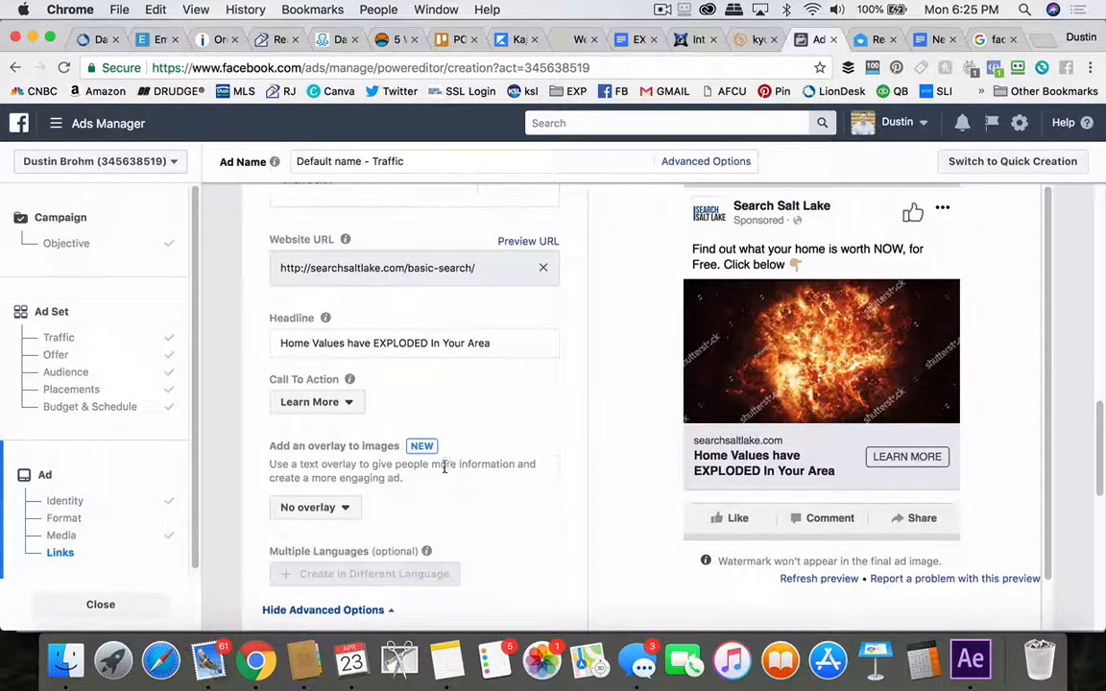
pyautogui.scroll(-2, 459, 482)
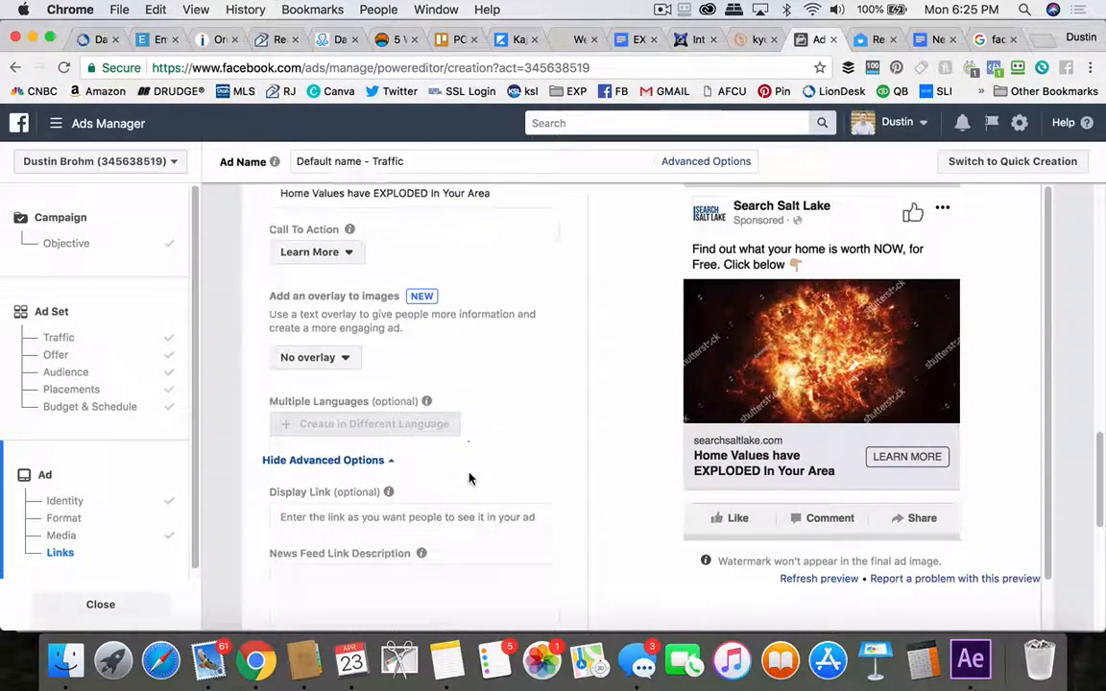
pyautogui.click(348, 361)
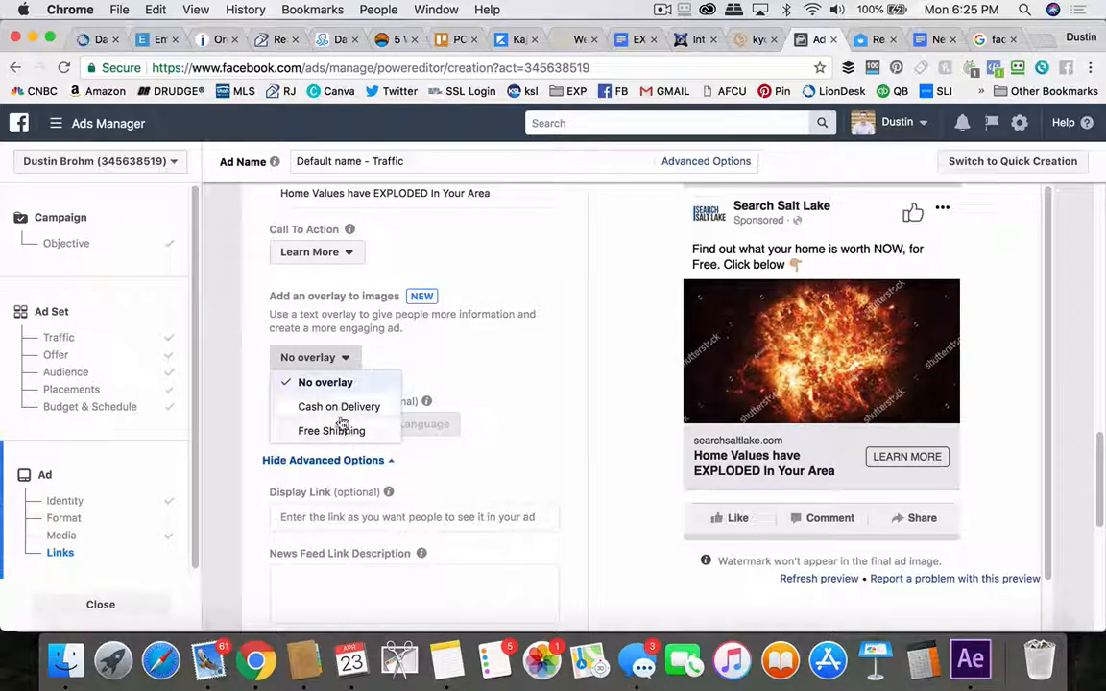
pyautogui.click(434, 366)
# - Set the ad's optional display link to apple.com
pyautogui.scroll(-3, 497, 390)
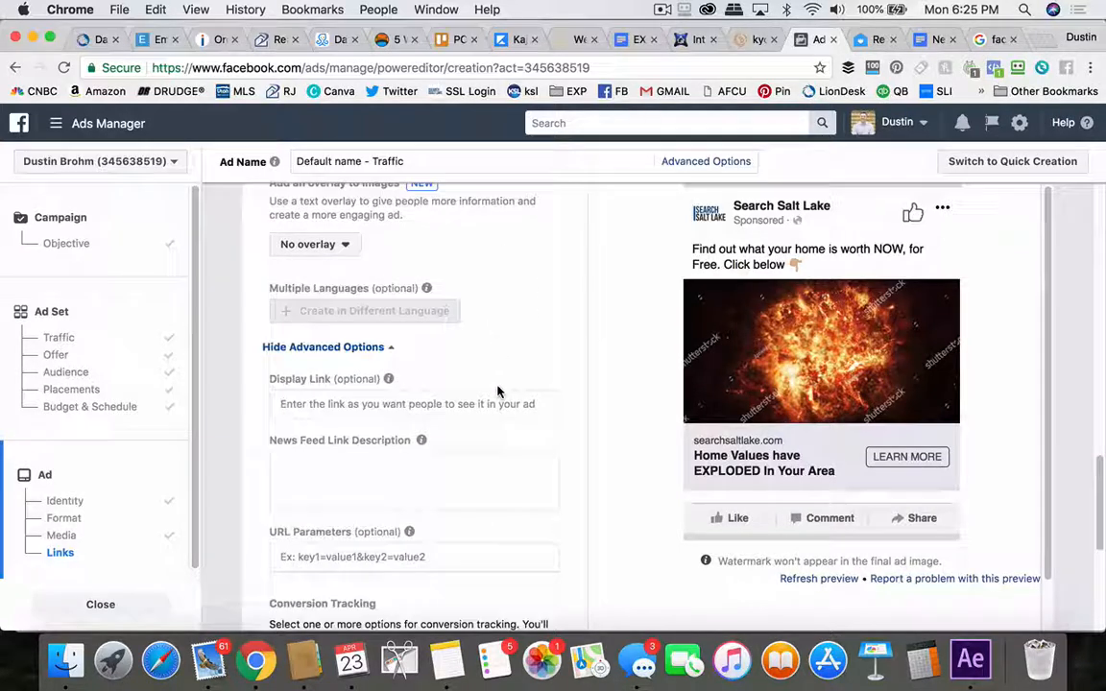
pyautogui.click(325, 405)
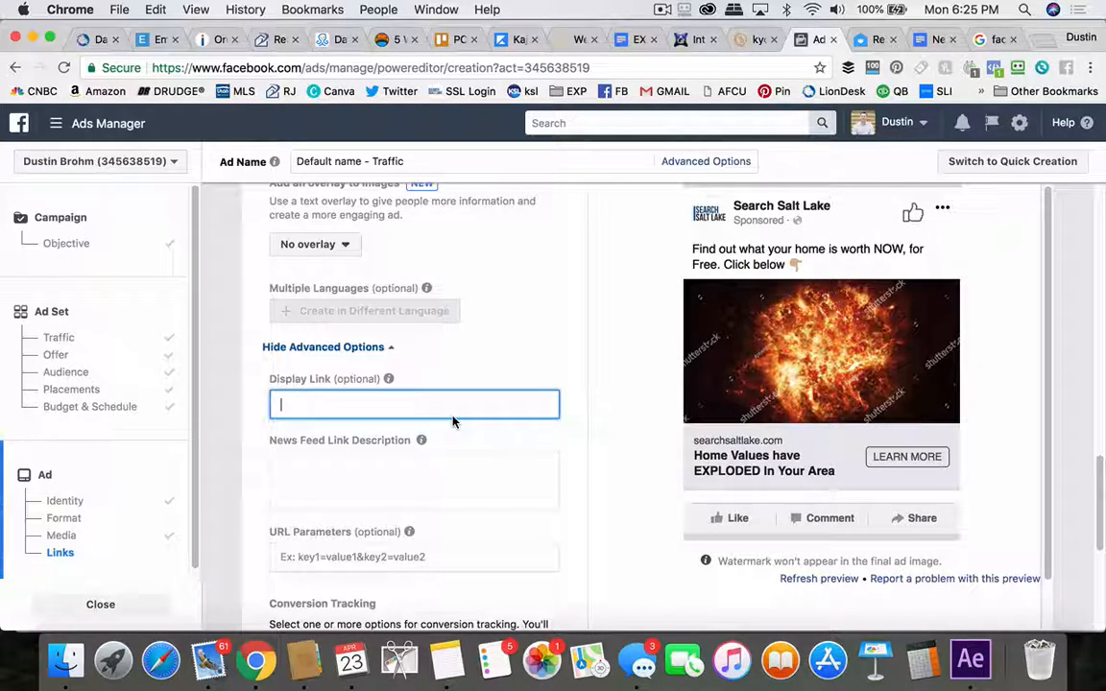
pyautogui.write('apple.c')
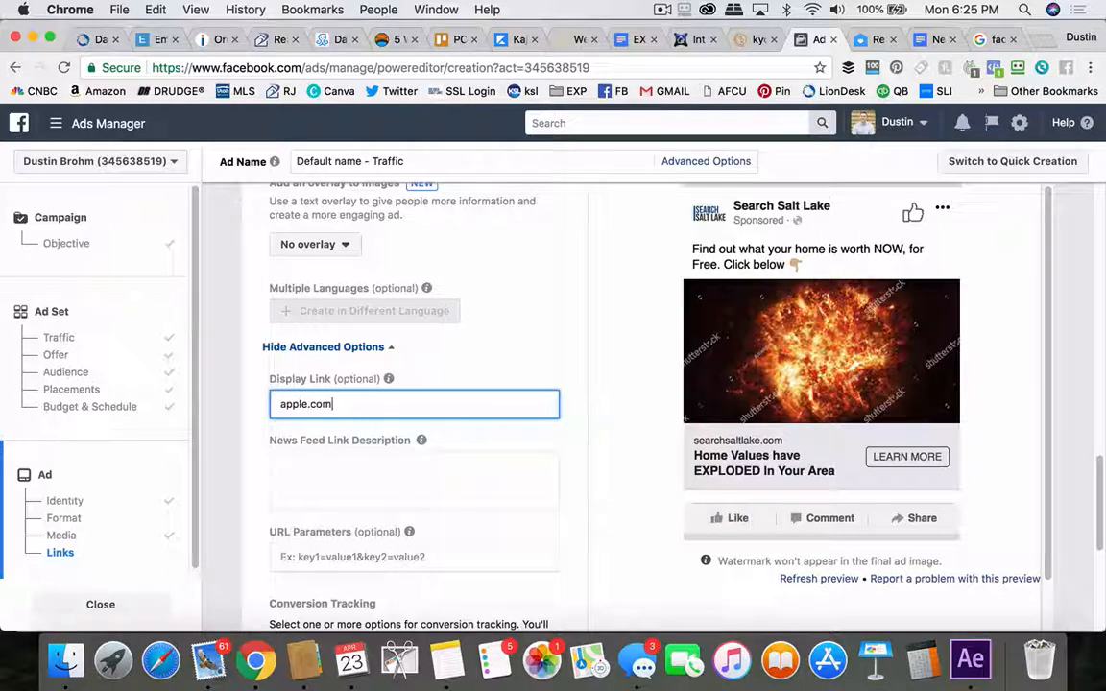
pyautogui.write('om')
pyautogui.click(441, 480)
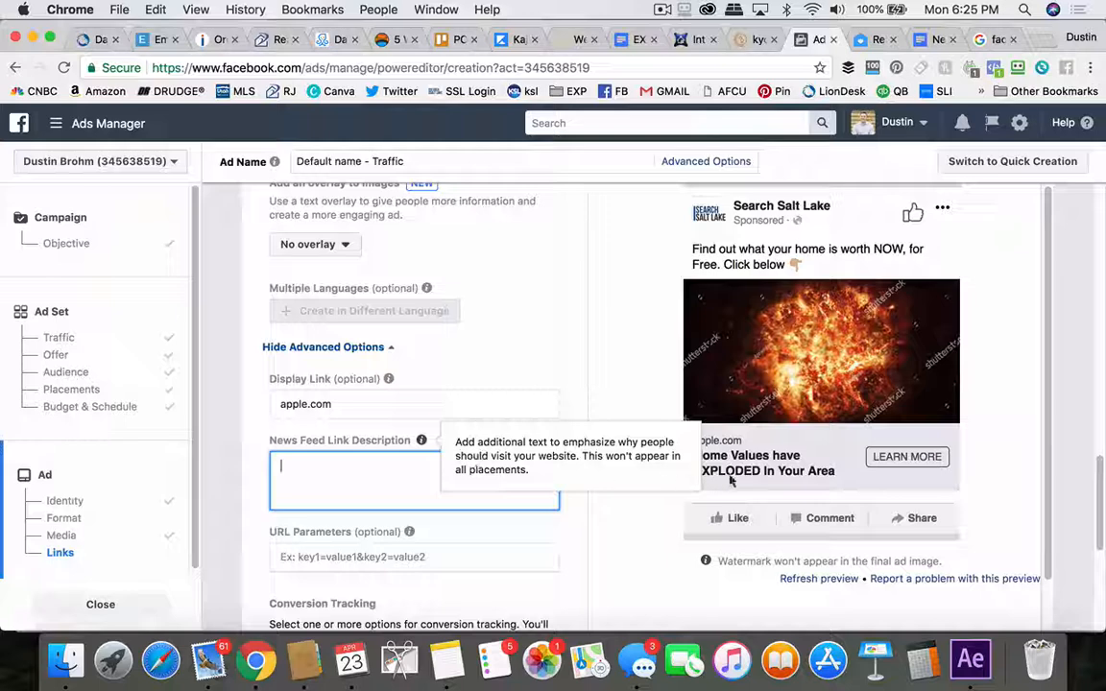
# - Switch the ad preview to the Desktop News Feed placement
pyautogui.scroll(3, 687, 274)
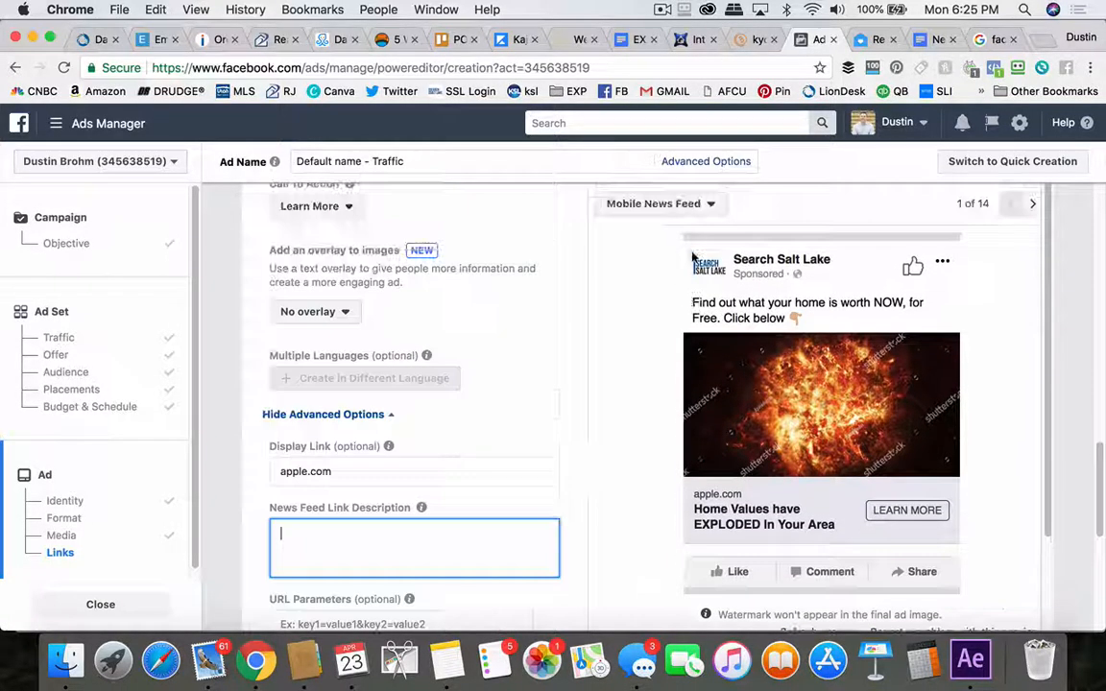
pyautogui.click(710, 204)
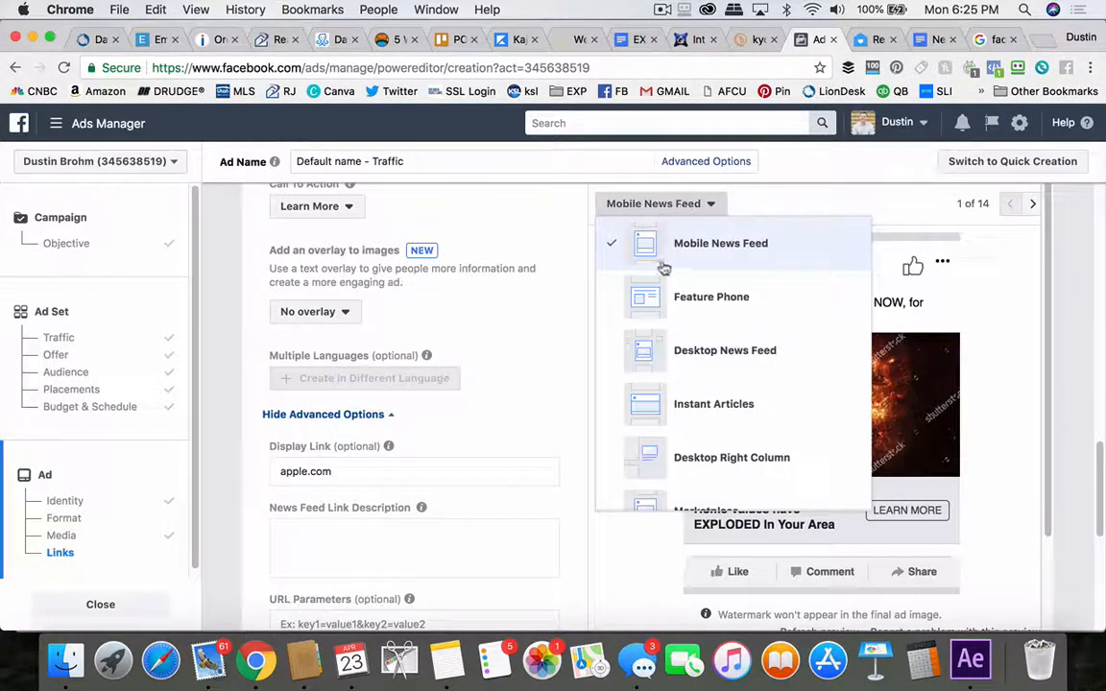
pyautogui.click(712, 354)
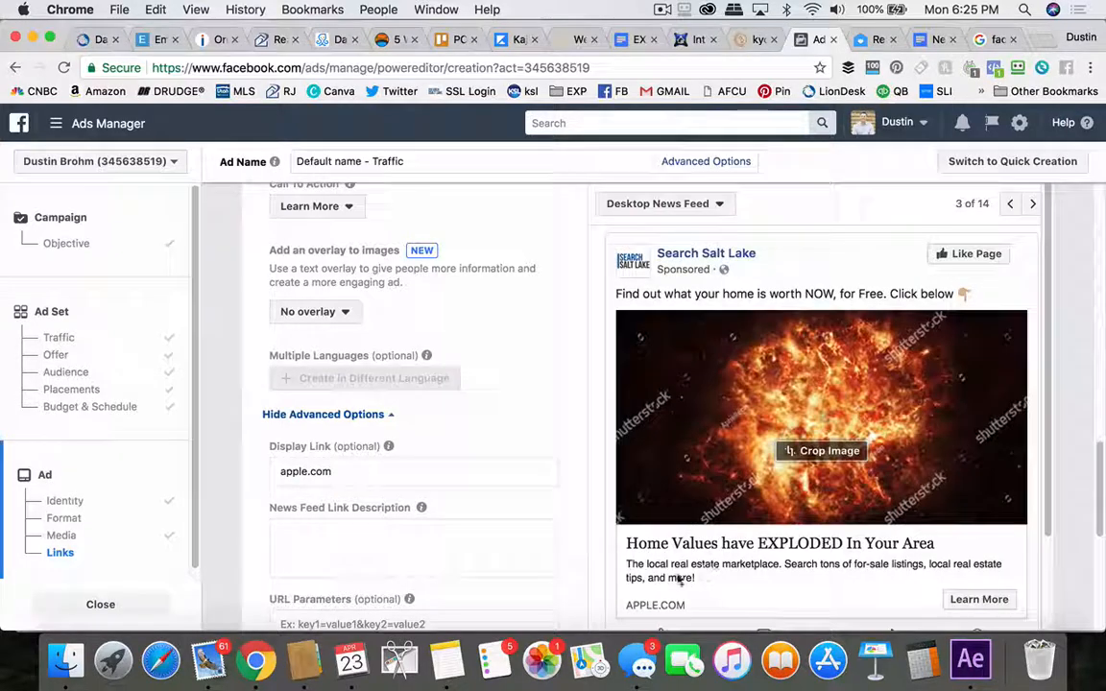
# - Enter "This is the description" as the News Feed link description
pyautogui.scroll(-1, 333, 520)
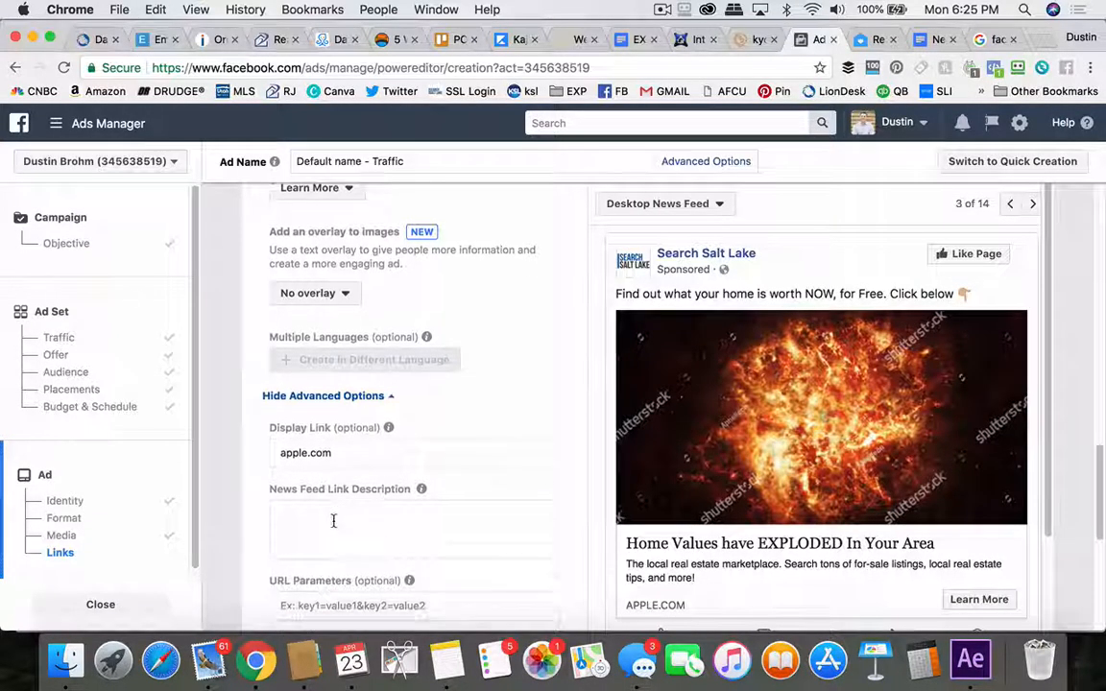
pyautogui.click(330, 523)
pyautogui.write('This is ')
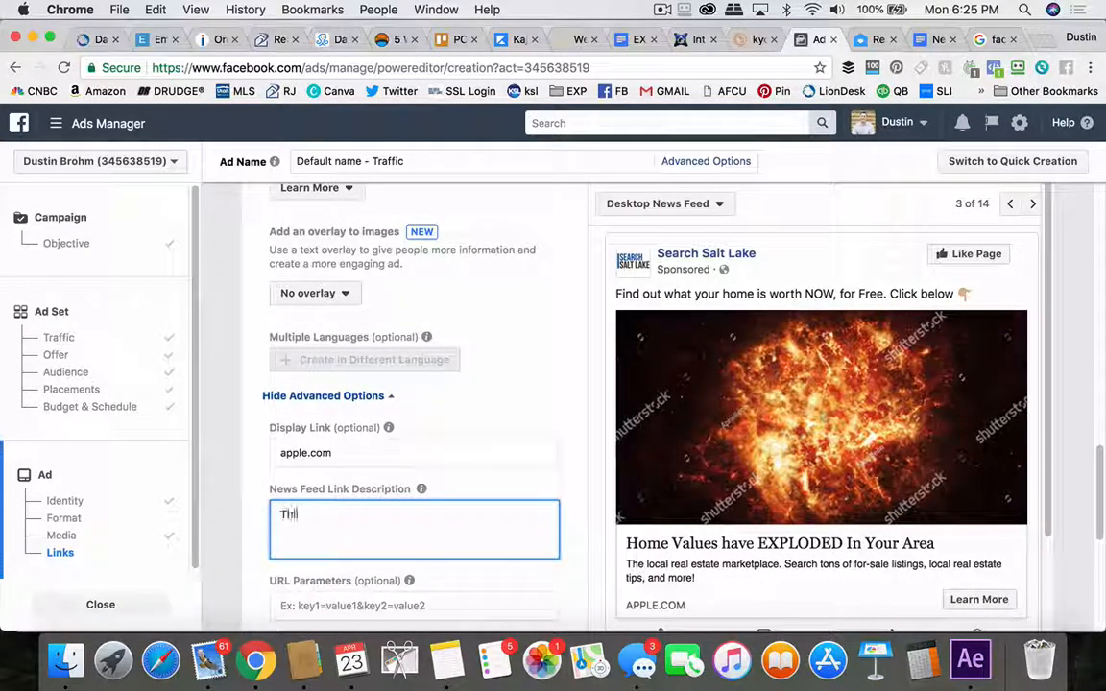
pyautogui.write('the descripti')
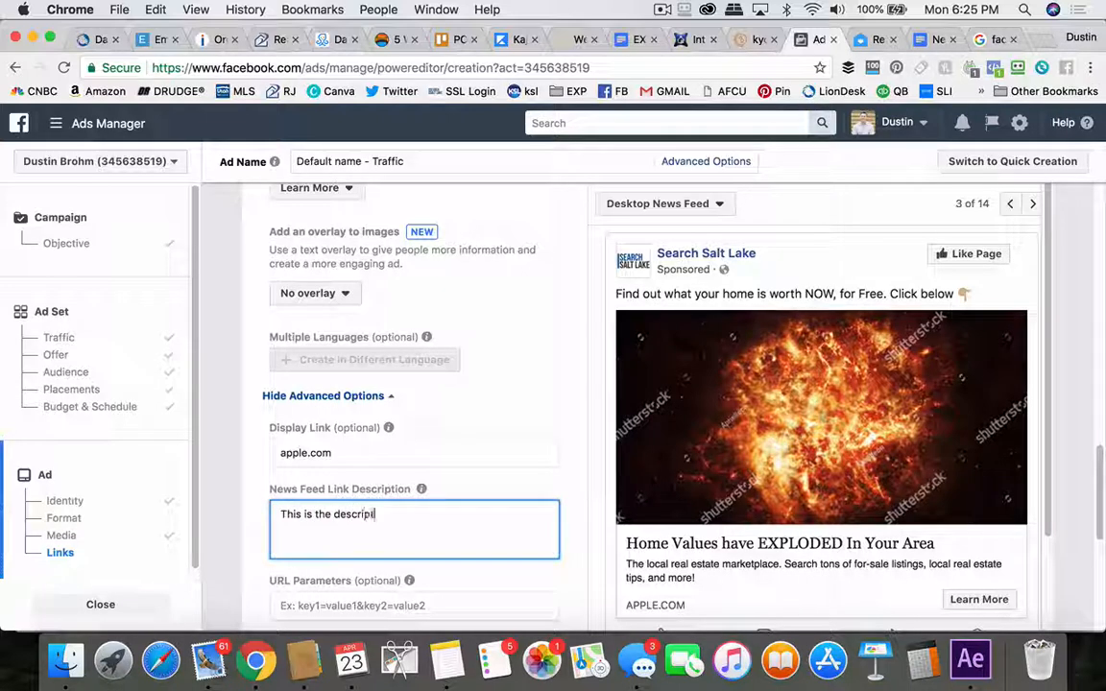
pyautogui.write('on')
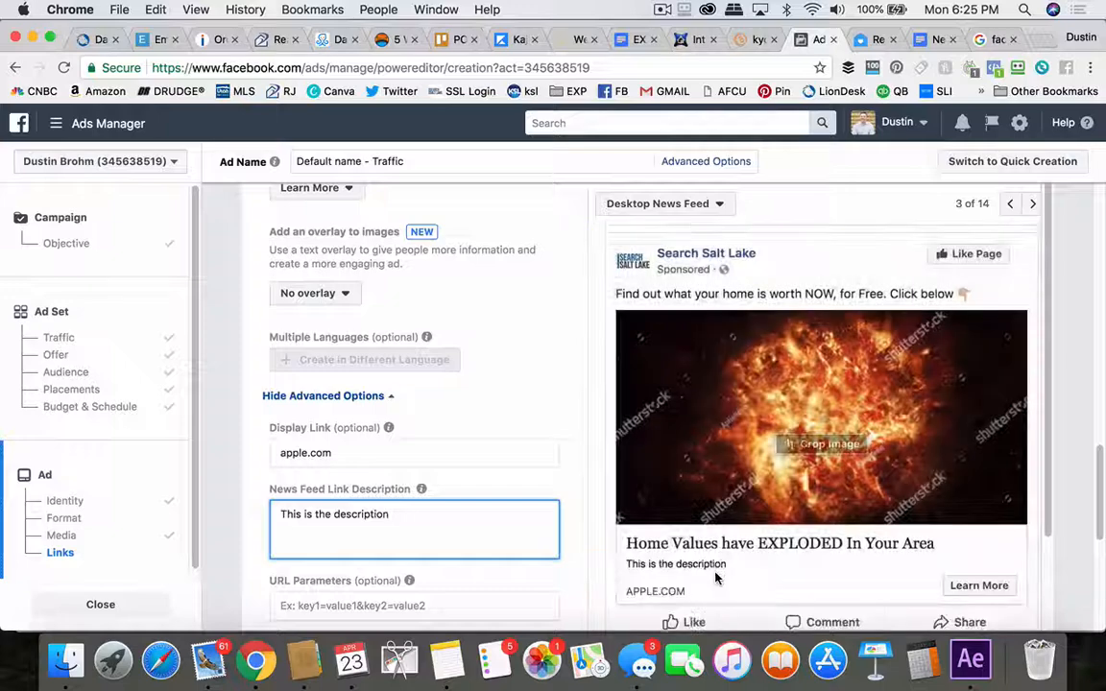
# - Review the URL parameters and the conversion tracking options, including the Facebook Pixel setting
pyautogui.scroll(-3, 403, 509)
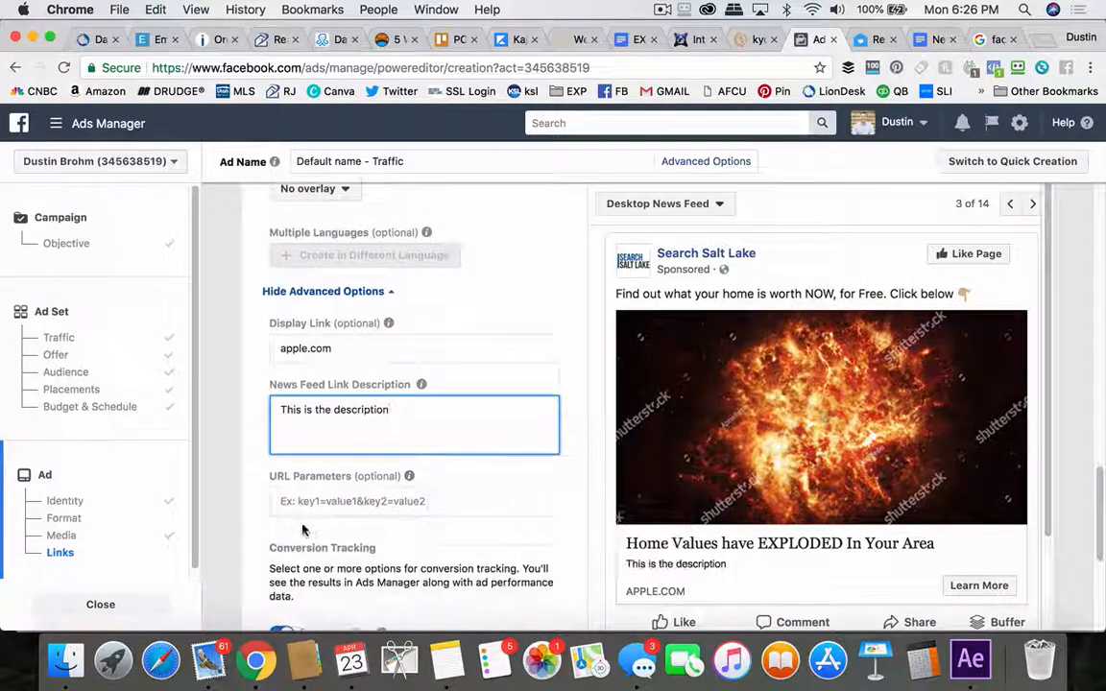
pyautogui.scroll(-3, 302, 530)
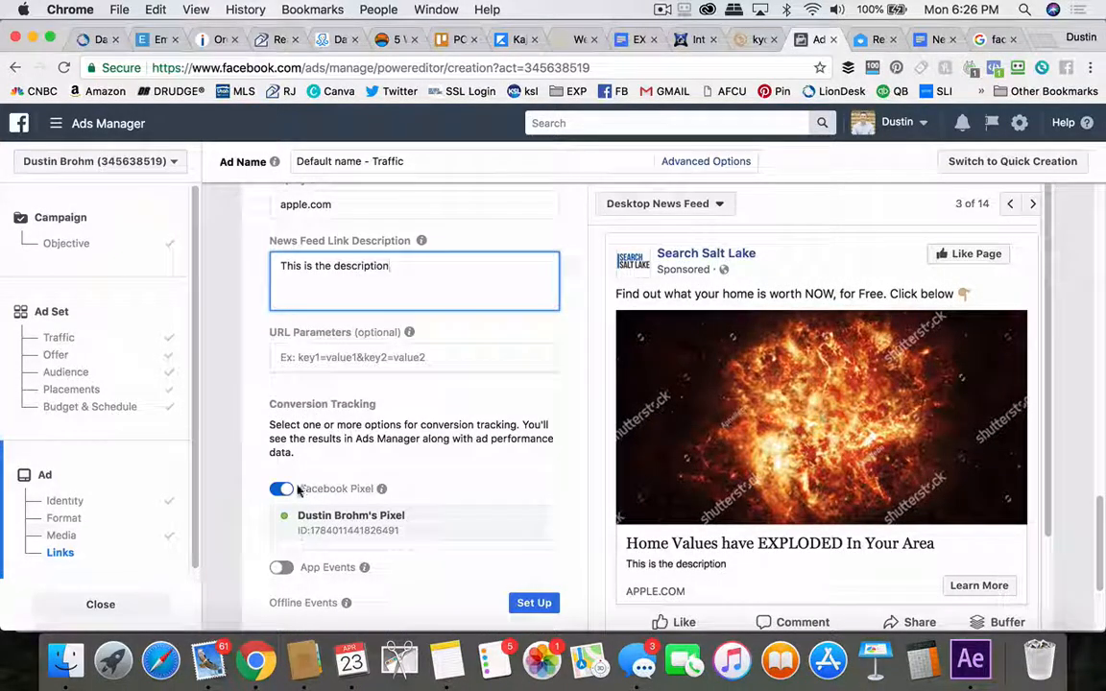
pyautogui.scroll(-2, 407, 451)
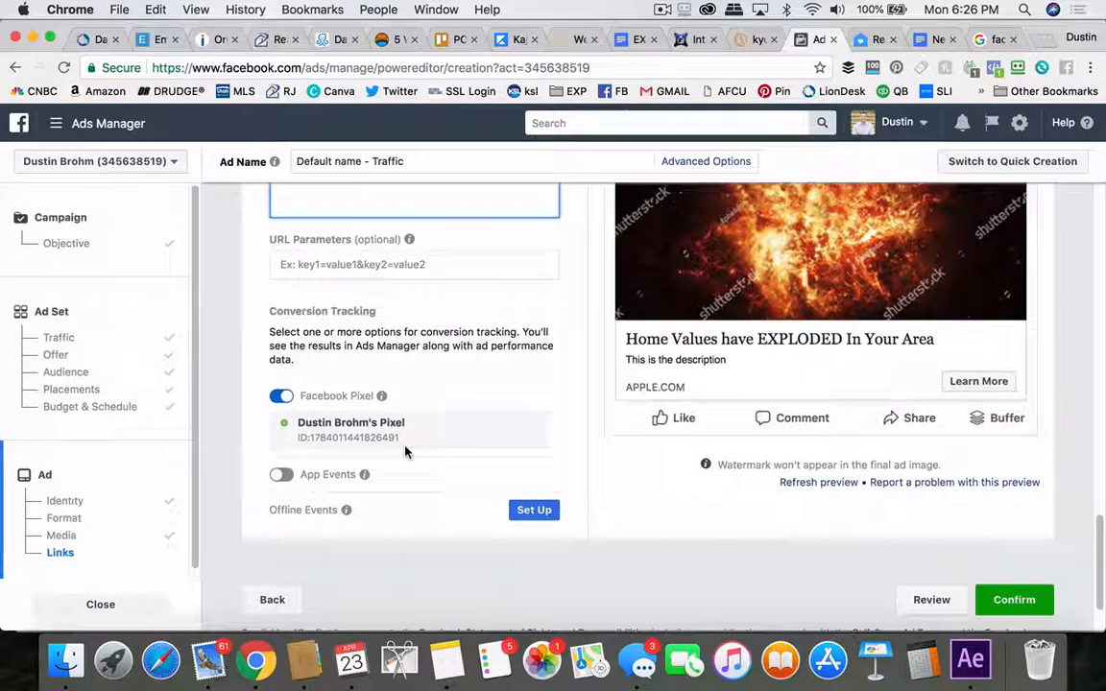
# - Switch the ad preview from Desktop News Feed to the Instagram Feed placement
pyautogui.scroll(8, 747, 458)
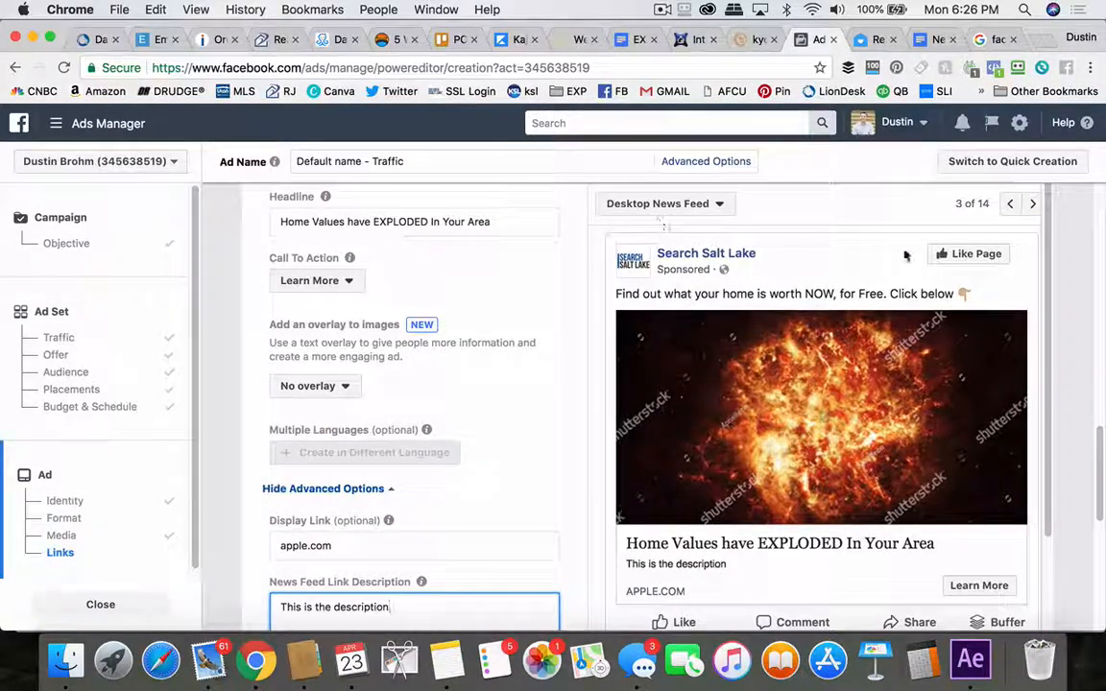
pyautogui.click(718, 205)
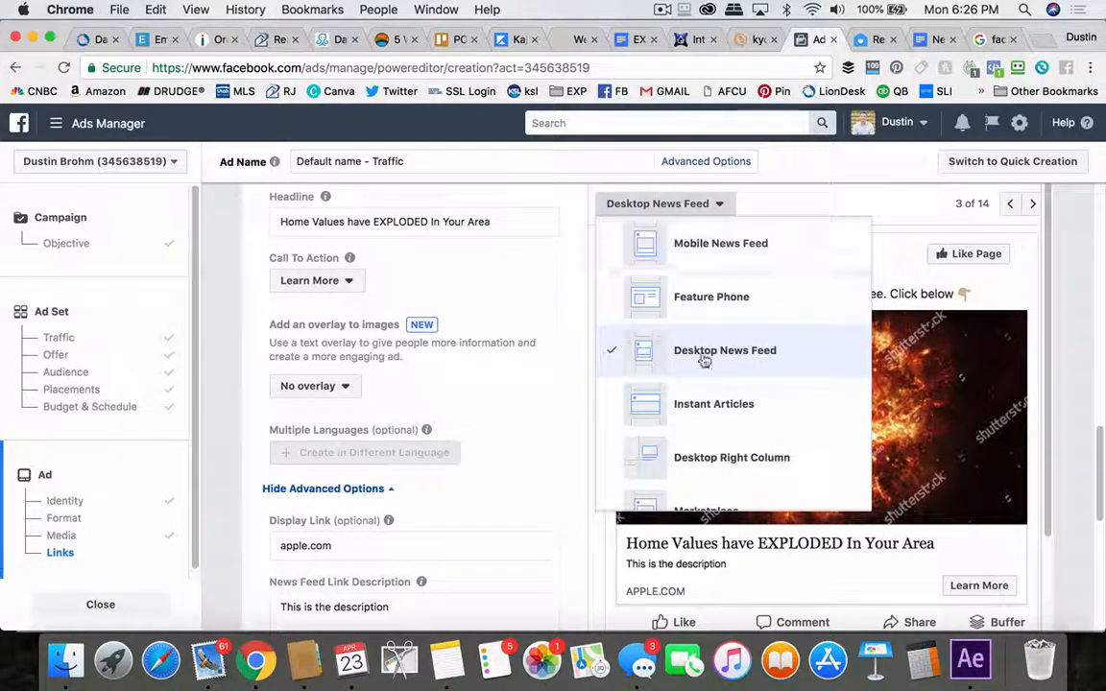
pyautogui.scroll(-3, 753, 376)
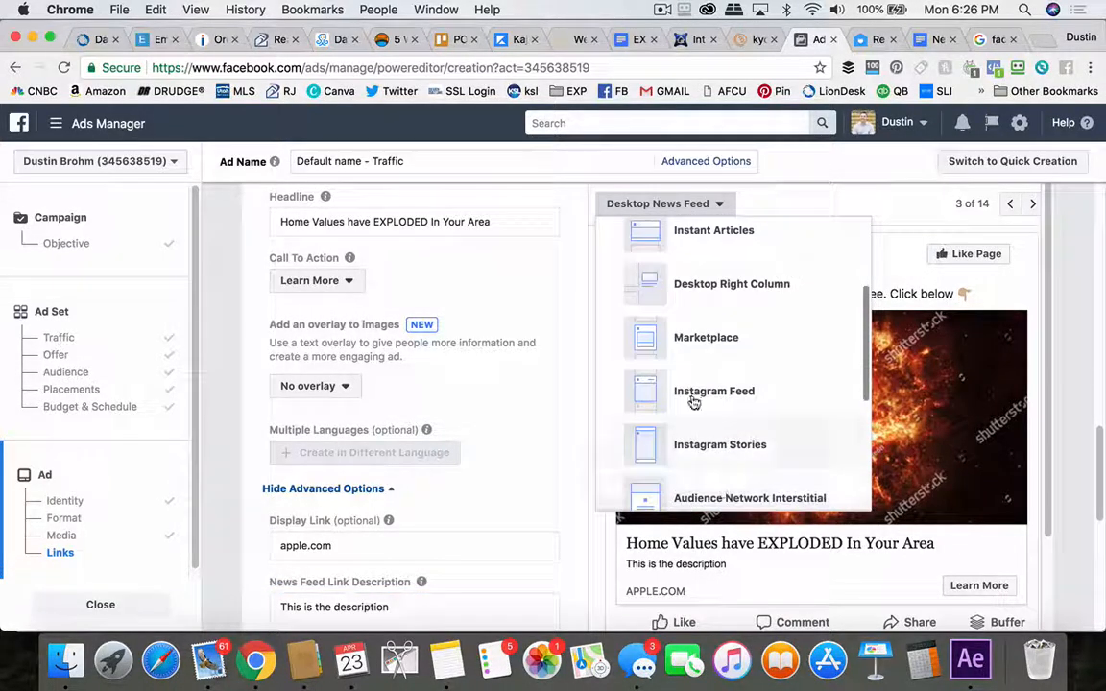
pyautogui.click(763, 393)
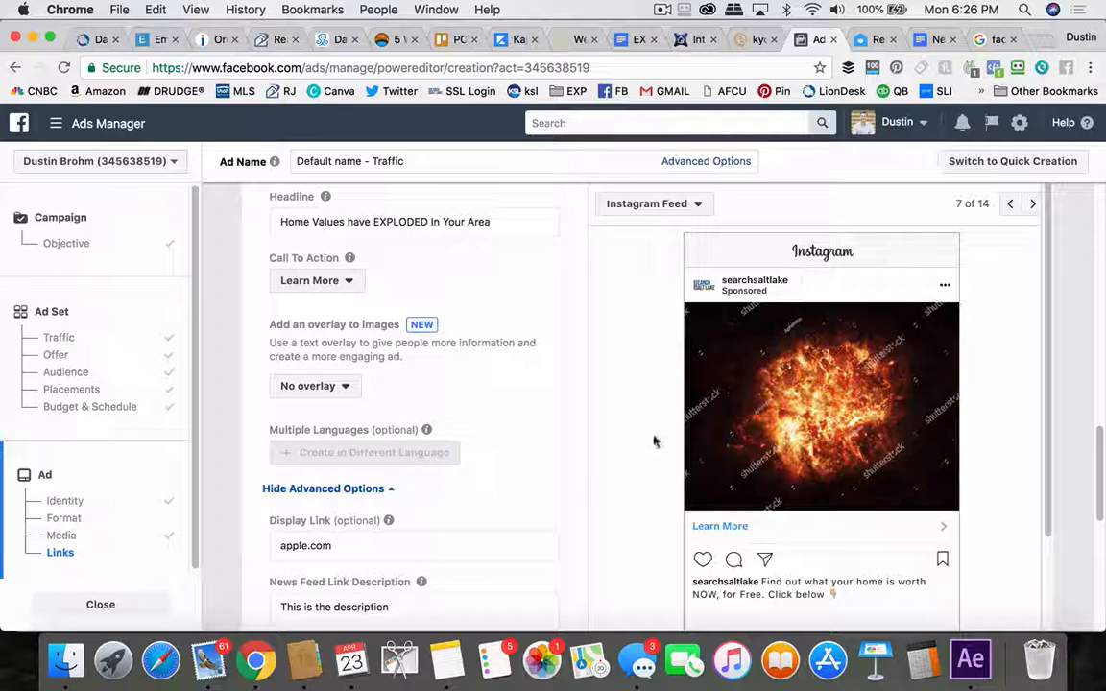
# - Examine the Instagram ad preview and the remaining link and conversion tracking settings through the end of the ad form
pyautogui.scroll(-1, 648, 478)
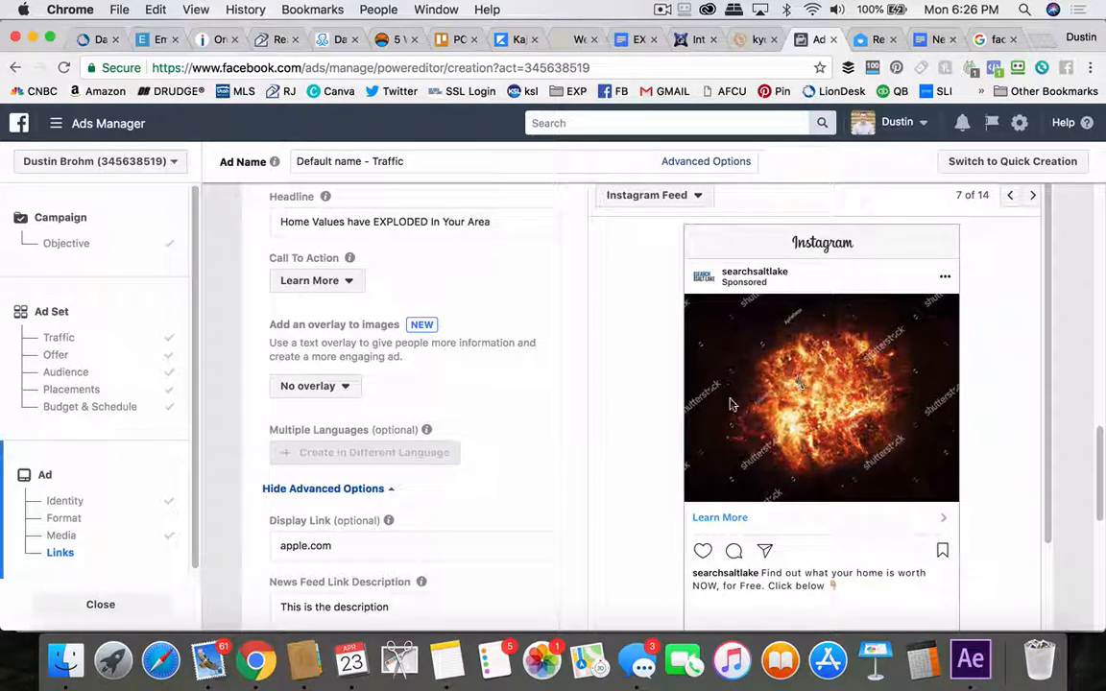
pyautogui.scroll(-3, 663, 389)
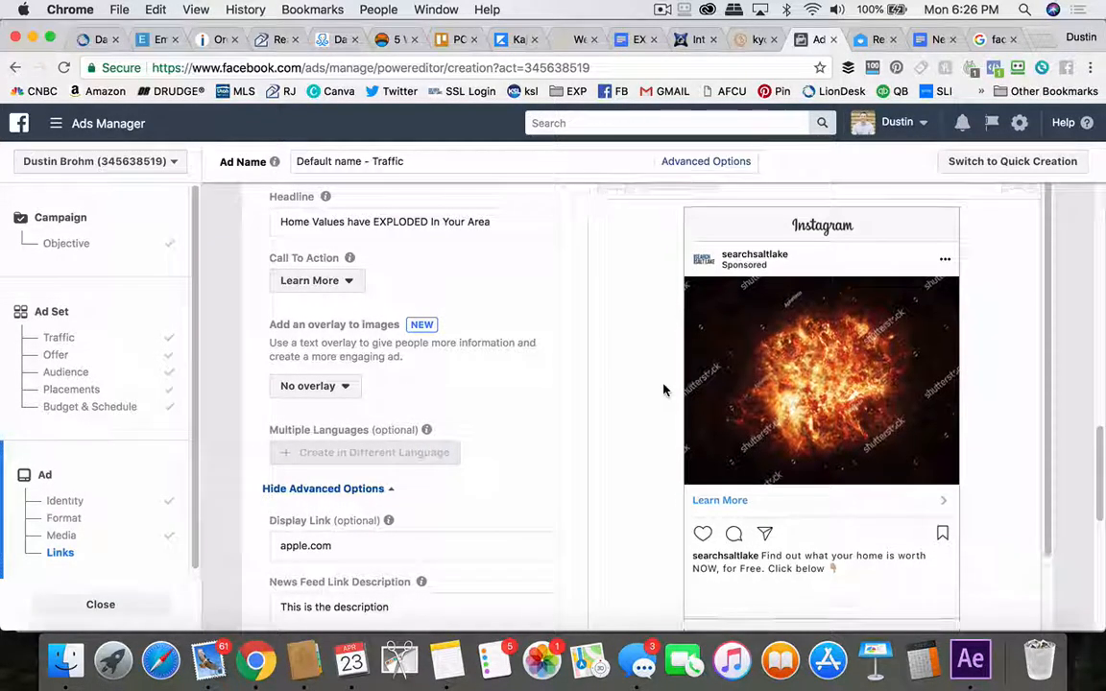
pyautogui.scroll(-5, 439, 394)
pyautogui.scroll(-5, 541, 513)
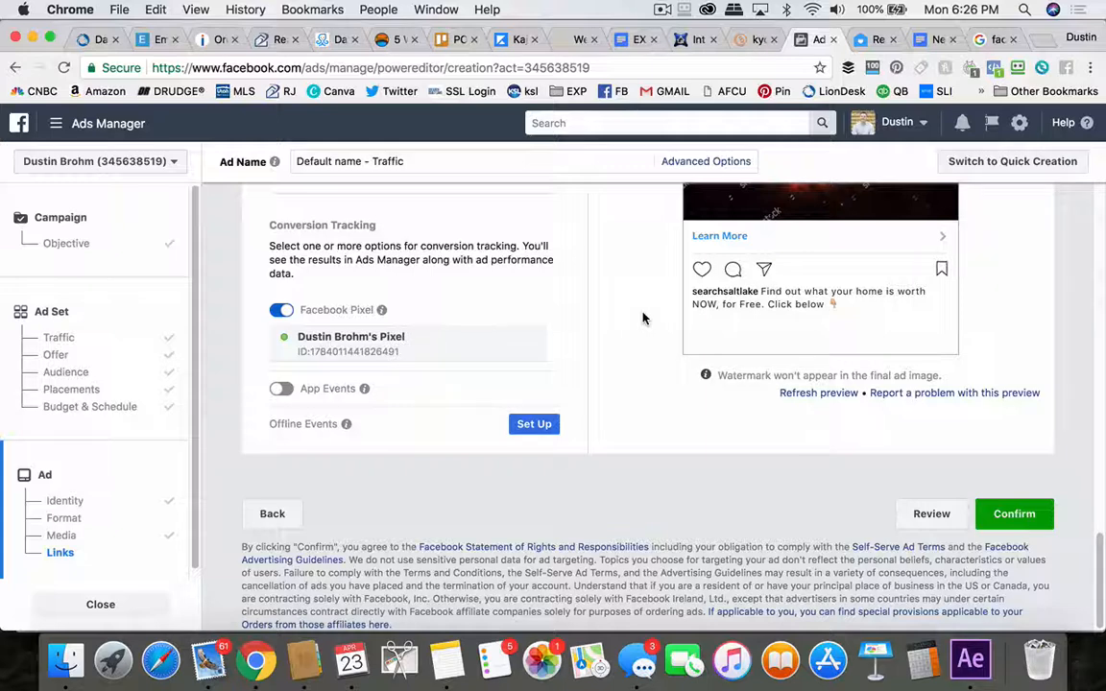
pyautogui.scroll(1, 627, 351)
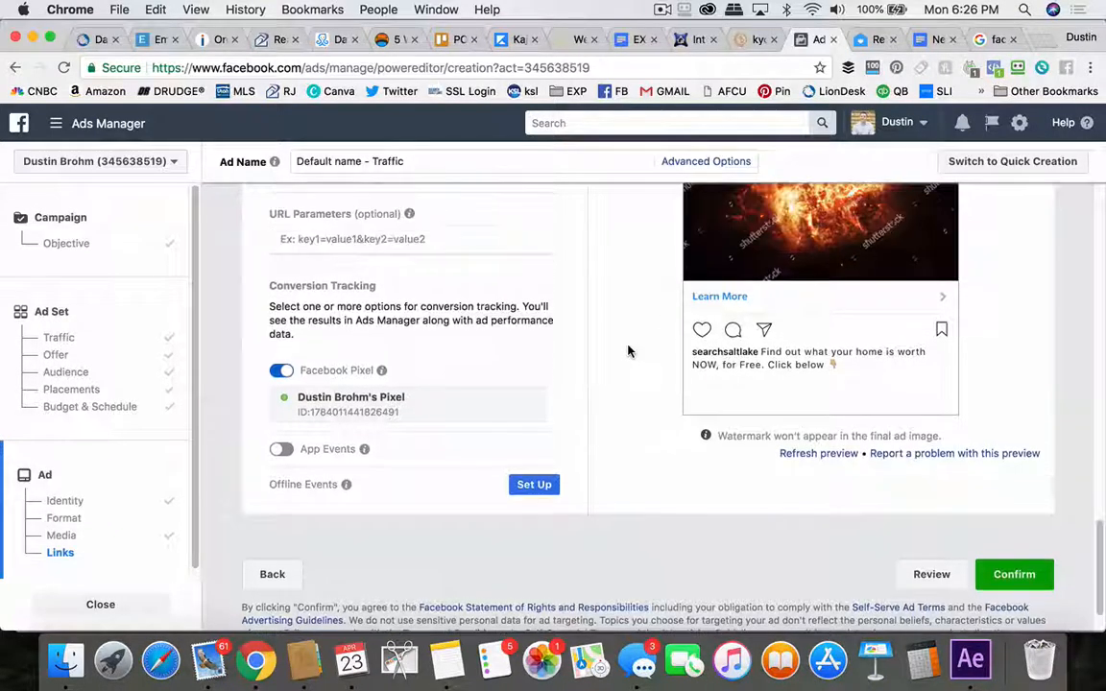
pyautogui.scroll(3, 628, 351)
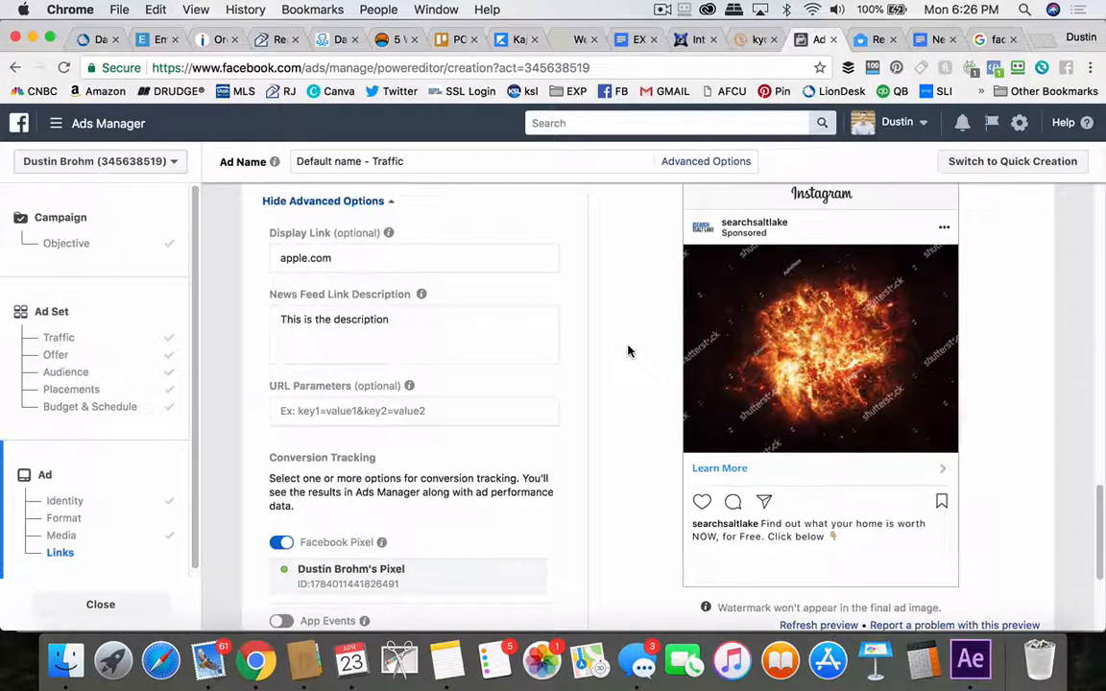
pyautogui.scroll(-4, 628, 352)
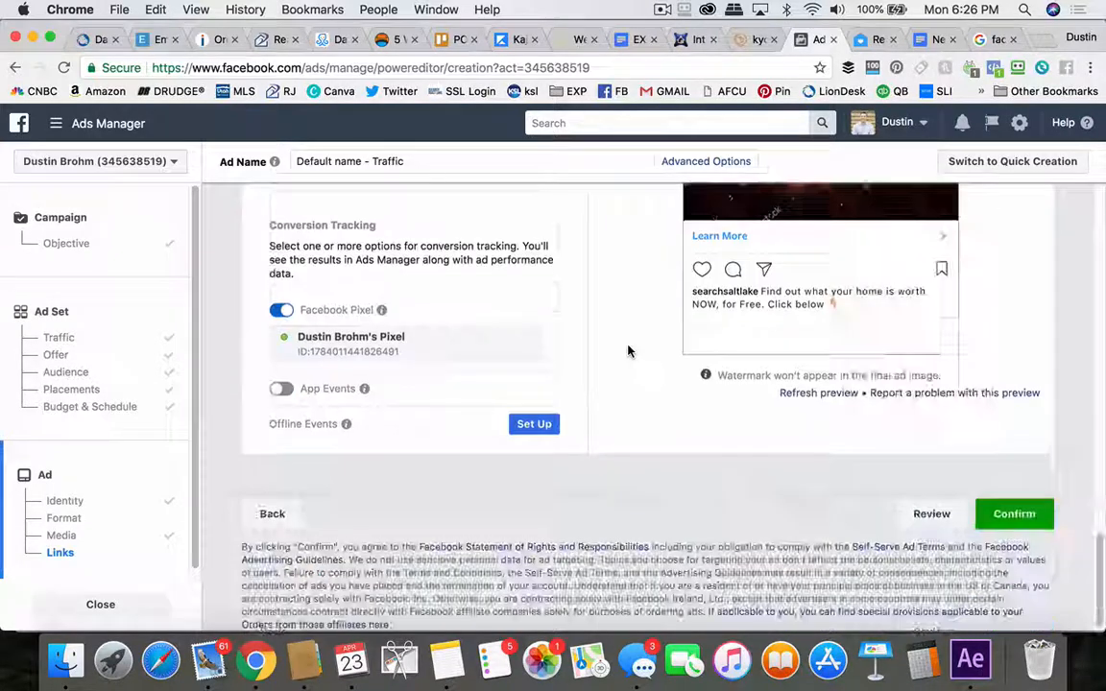